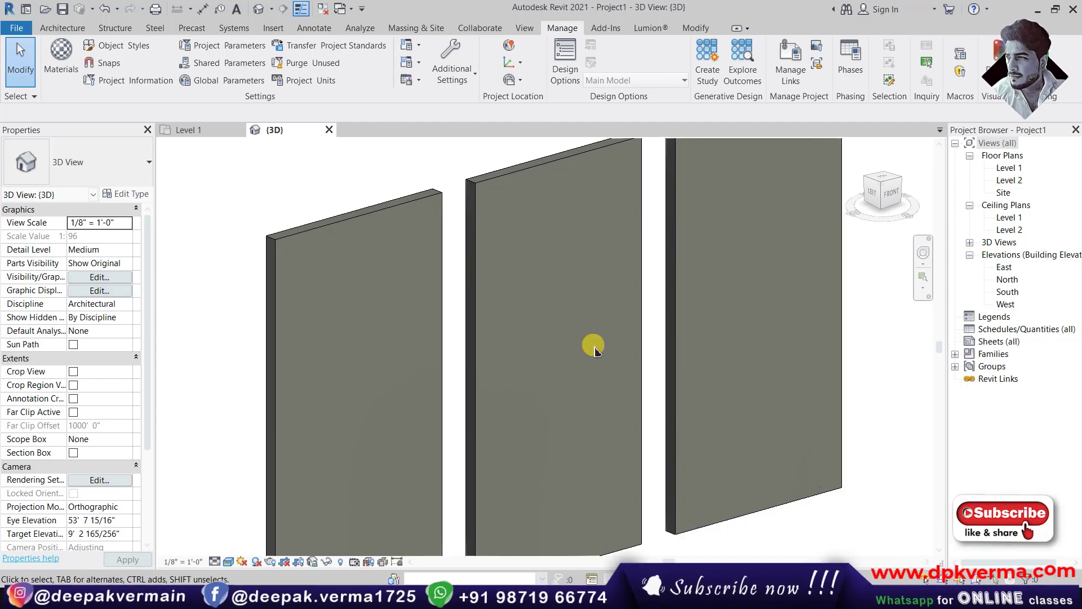
- Create a new default material and rename it 1
mouse_move(412, 342)
shift+middle_down()
mouse_move(430, 307)
mouse_move(418, 311)
shift+middle_up()
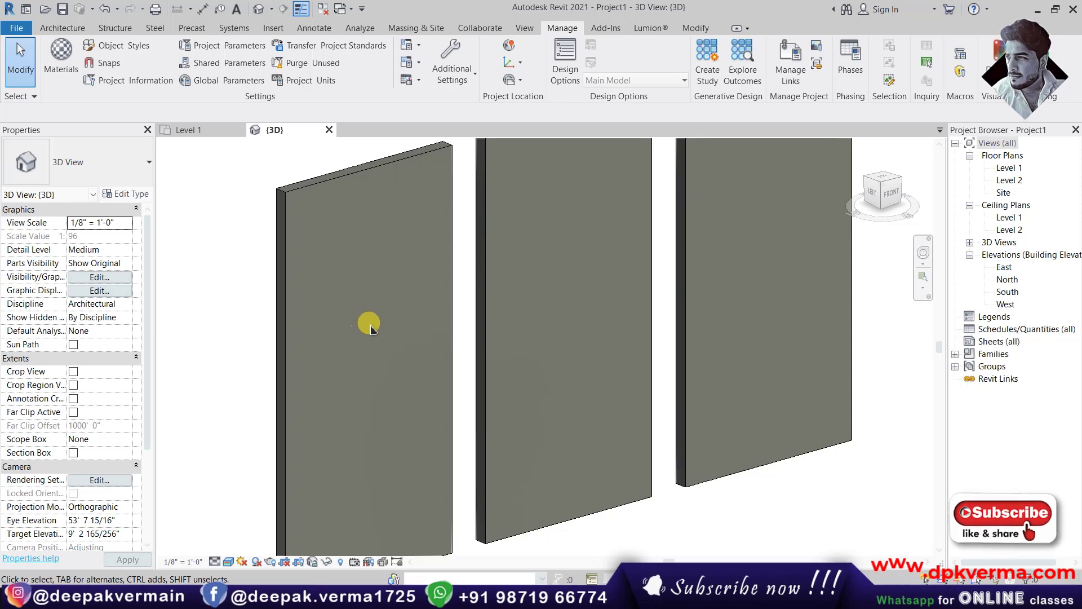
scroll(370, 329, up, 1)
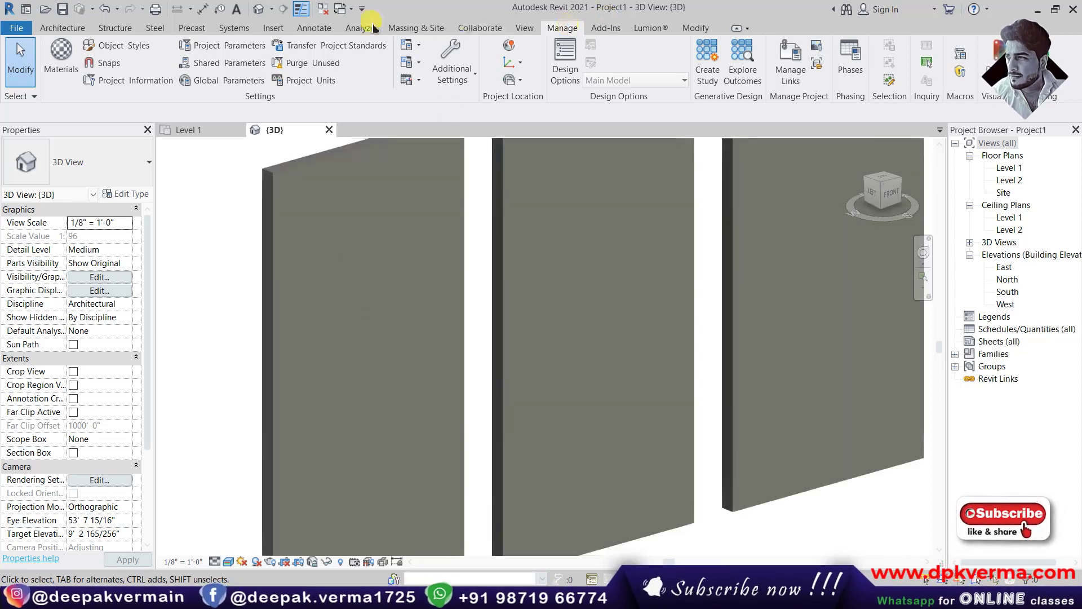
click(61, 56)
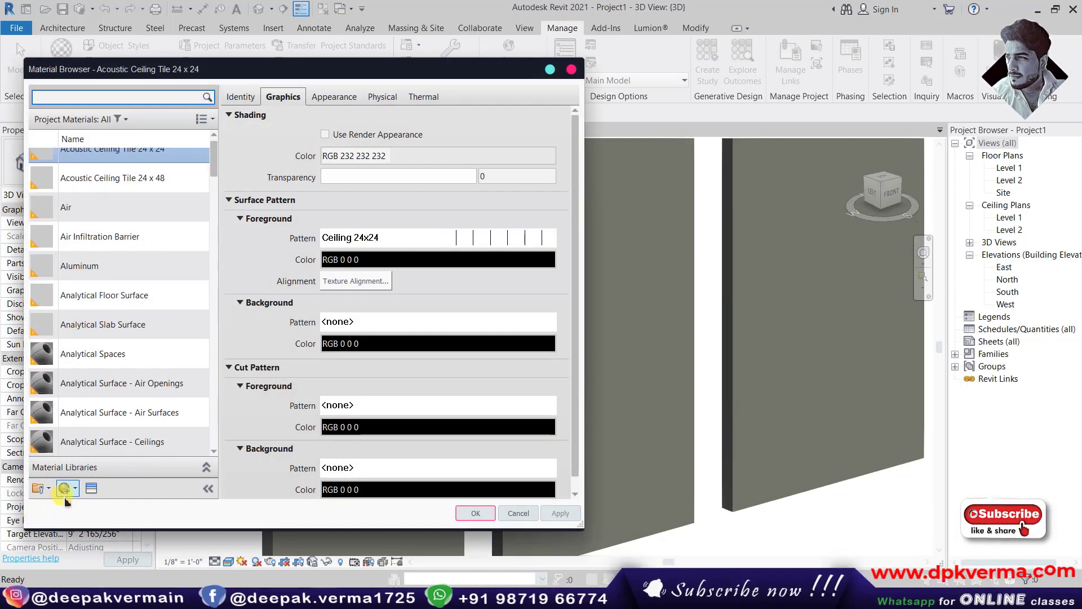
click(65, 496)
click(67, 506)
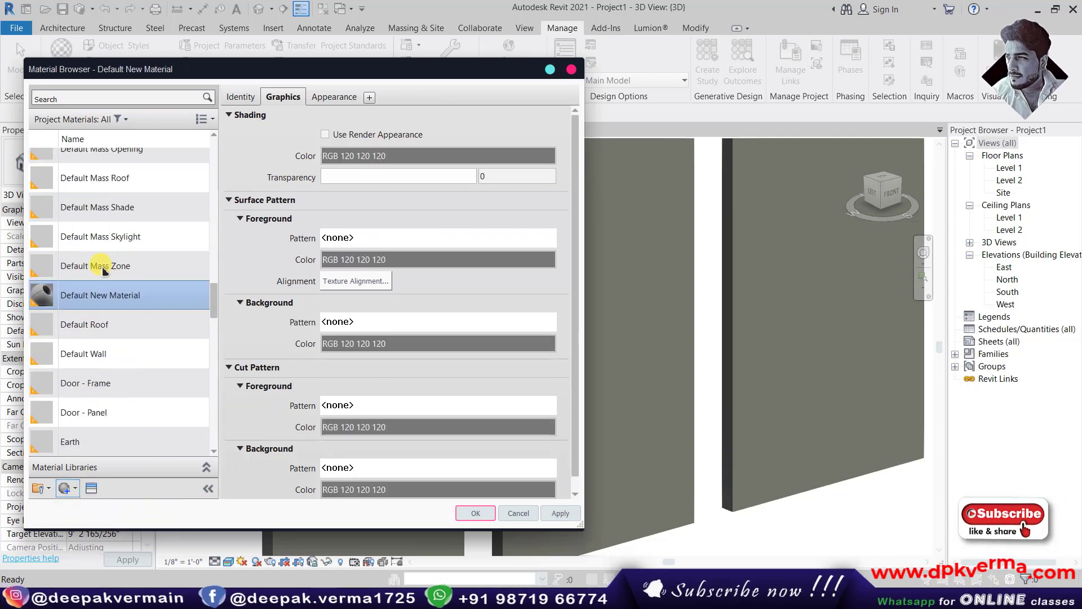
right_click(85, 295)
click(111, 333)
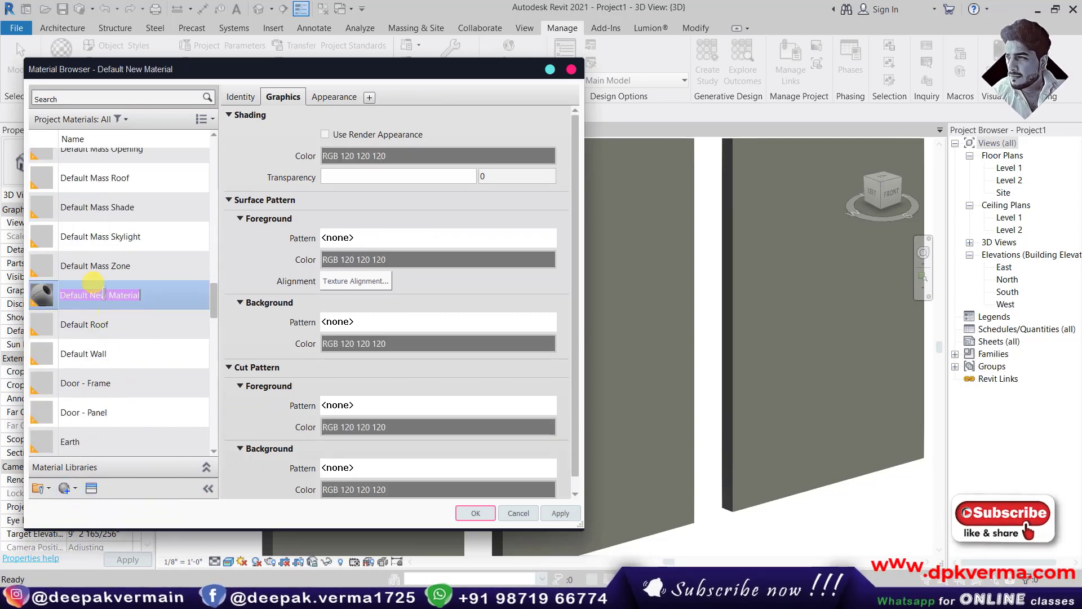
text(1)
key(Return)
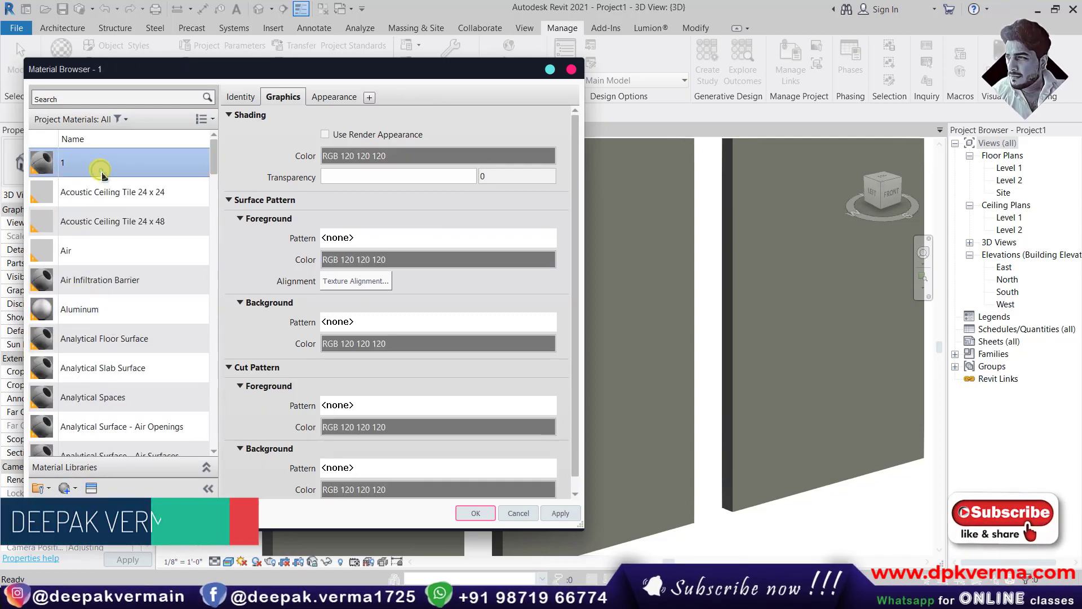
- Make material 1 shade with its render appearance and use brick image 1.jpg as its appearance image
click(326, 134)
click(334, 97)
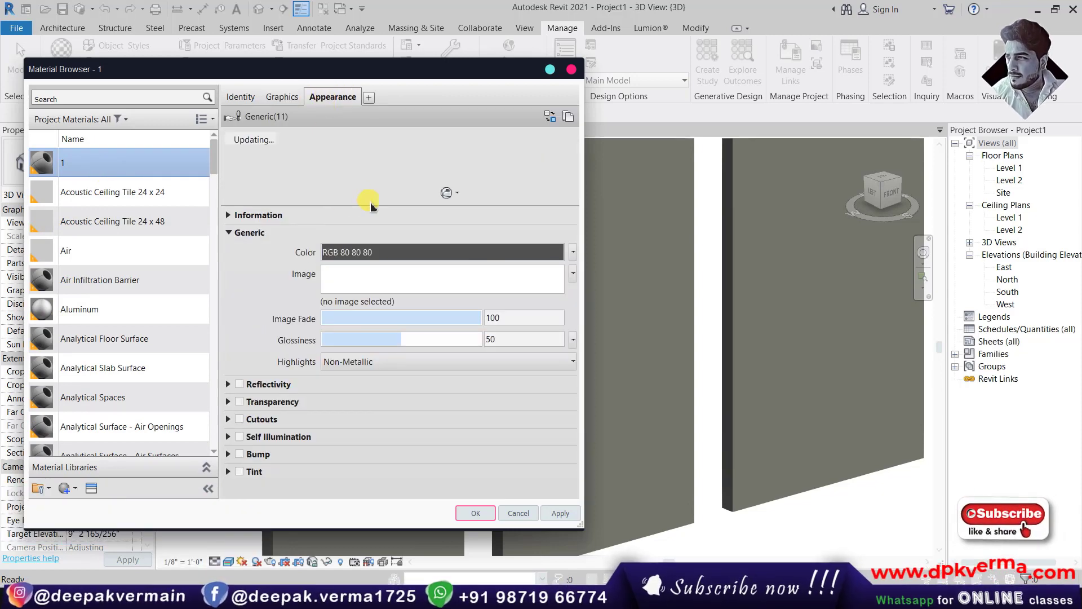
click(350, 288)
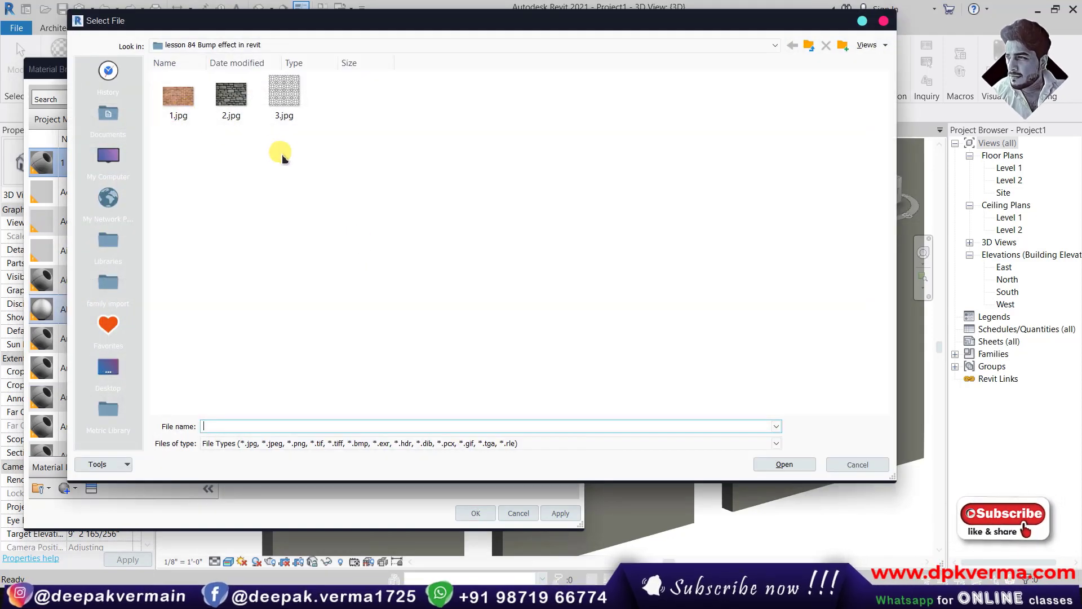
ctrl+scroll(283, 159, up, 1)
ctrl+scroll(285, 153, up, 1)
click(259, 185)
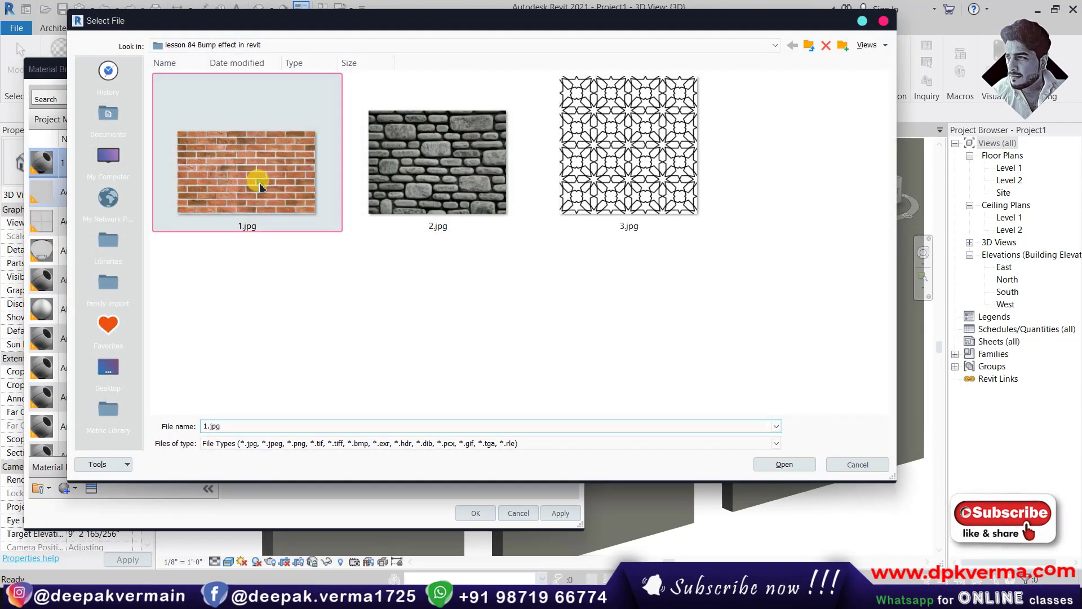
click(772, 464)
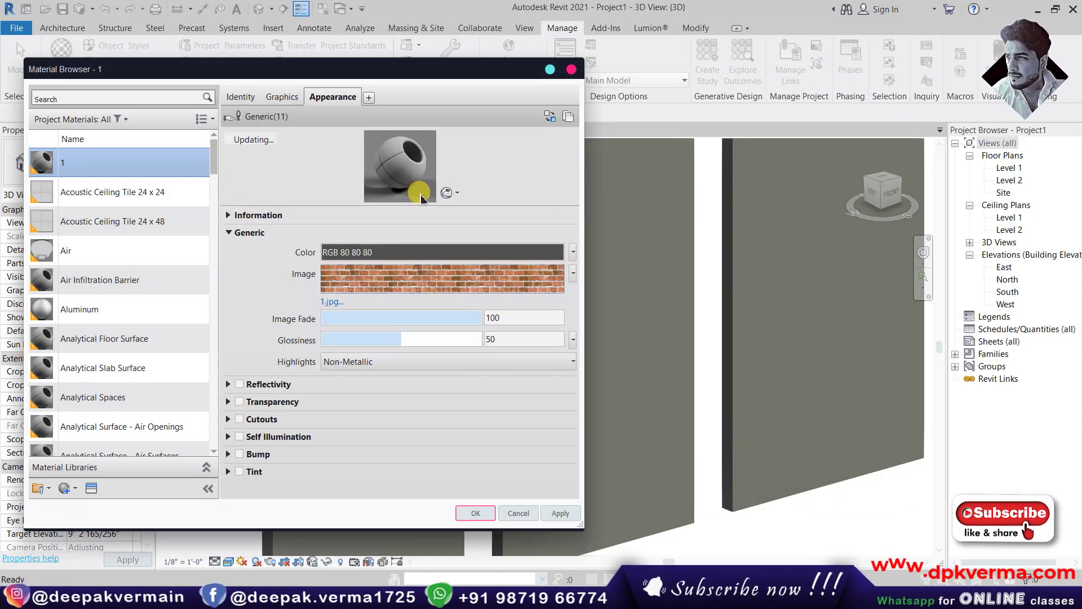
- Save material 1 and paint the left wall's face with it
click(472, 513)
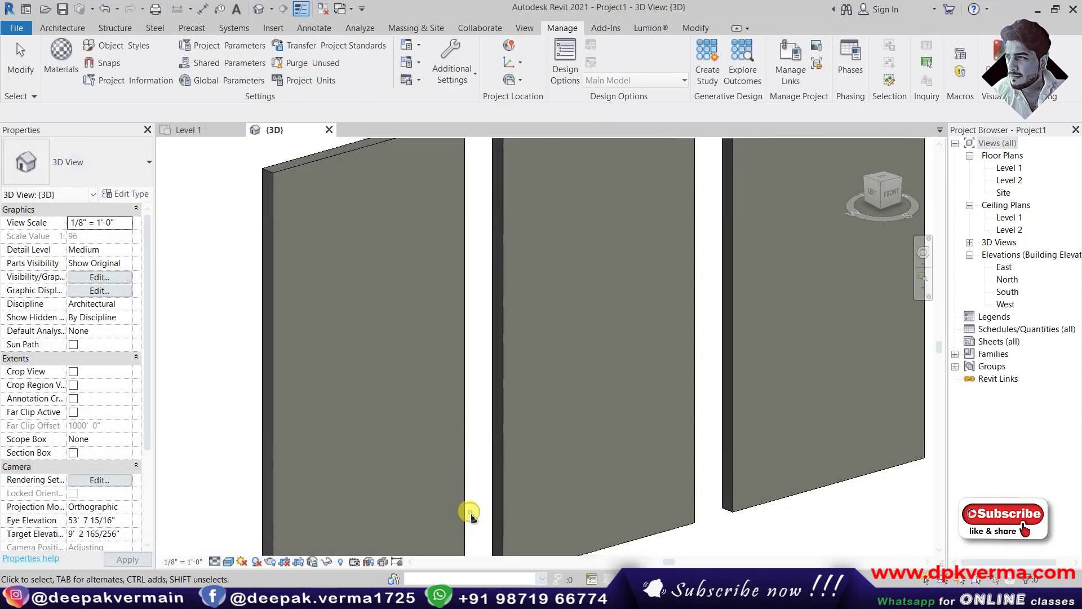
click(694, 28)
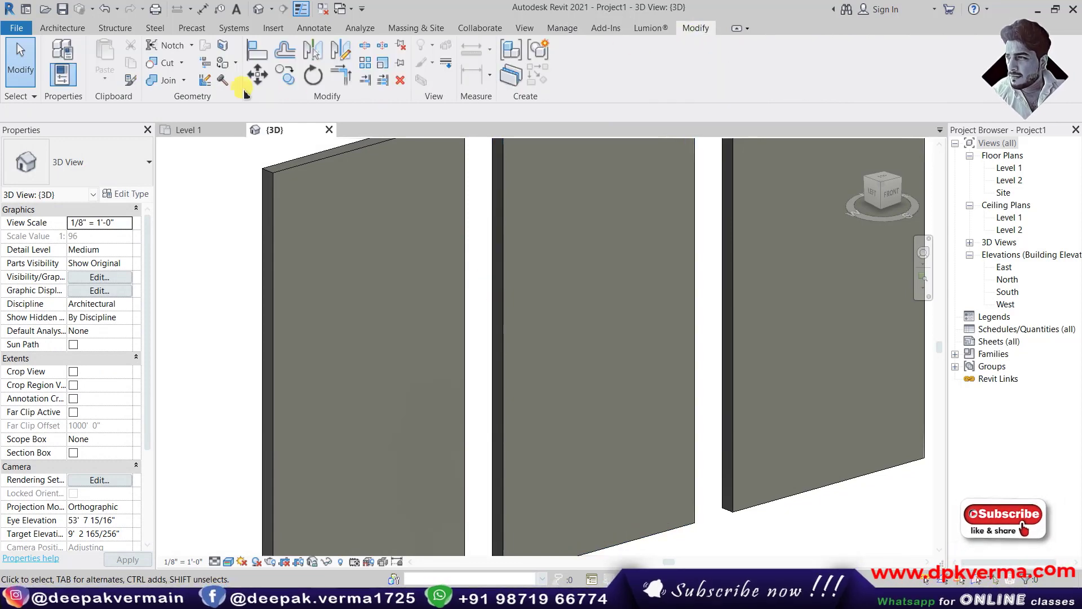
click(237, 65)
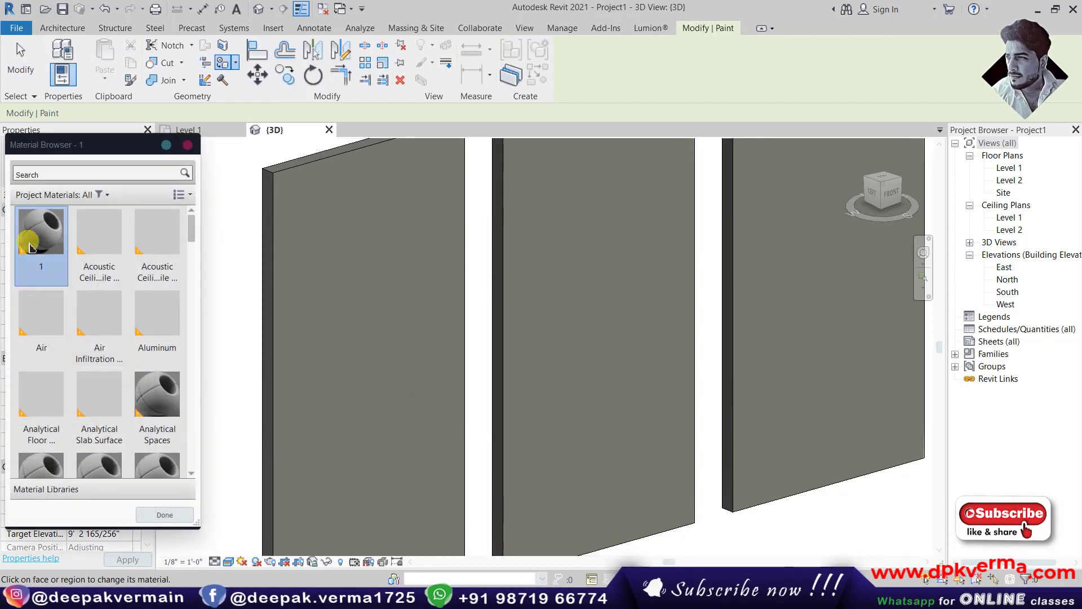
click(337, 301)
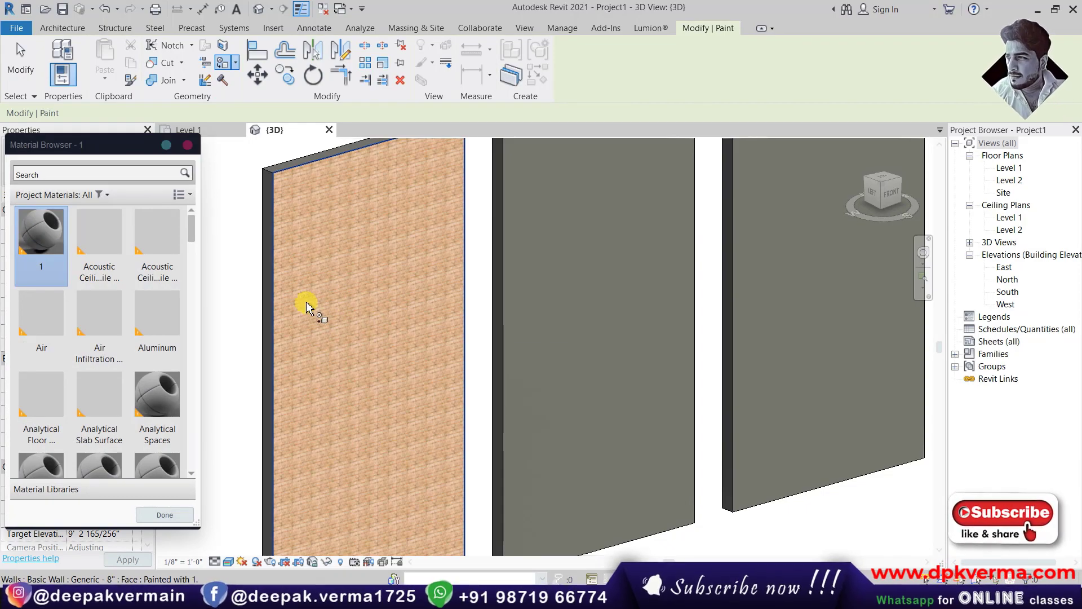
- Zoom to check the painted brick wall, then end the Paint tool
scroll(311, 296, up, 2)
scroll(311, 293, up, 2)
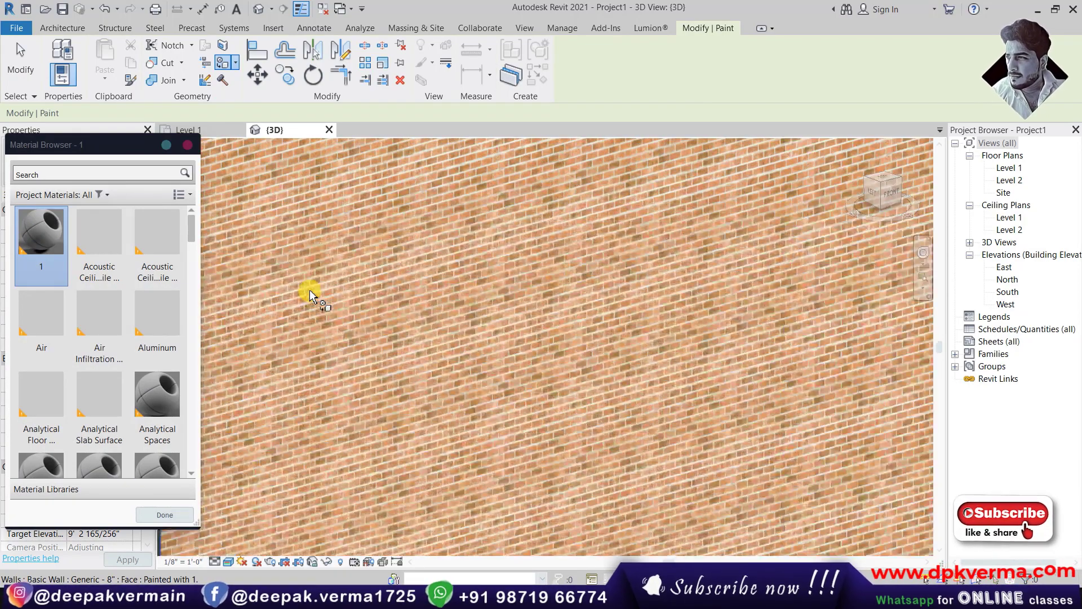
scroll(318, 301, up, 2)
scroll(326, 304, down, 2)
scroll(333, 298, down, 2)
scroll(341, 299, down, 3)
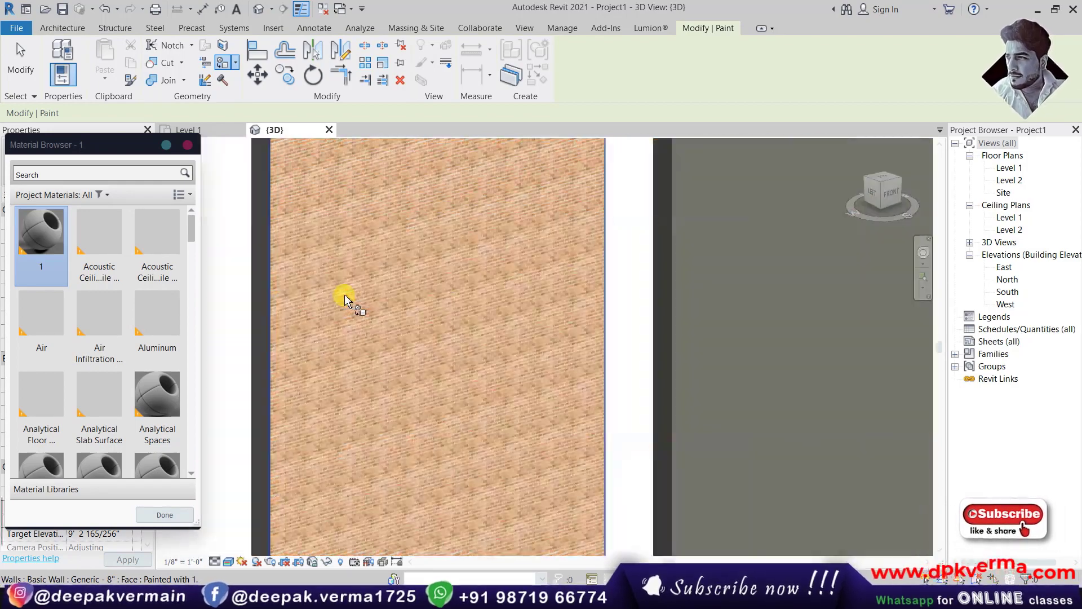
scroll(345, 307, down, 3)
key(Escape)
key(Escape)
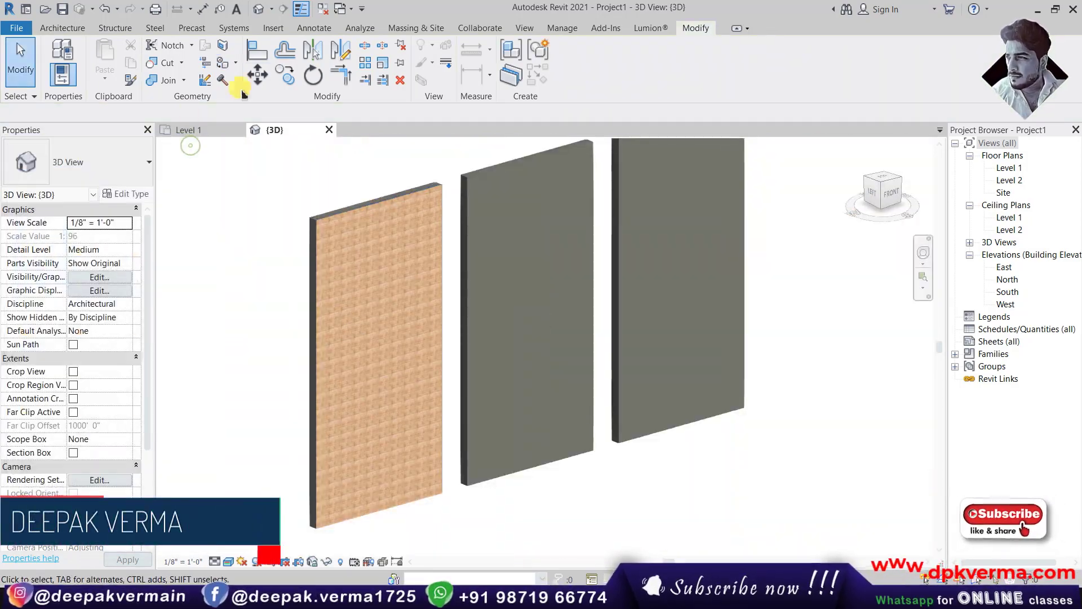
- Set material 1's brick texture sample size to 6'-0" by 6'-0" and apply it
click(562, 28)
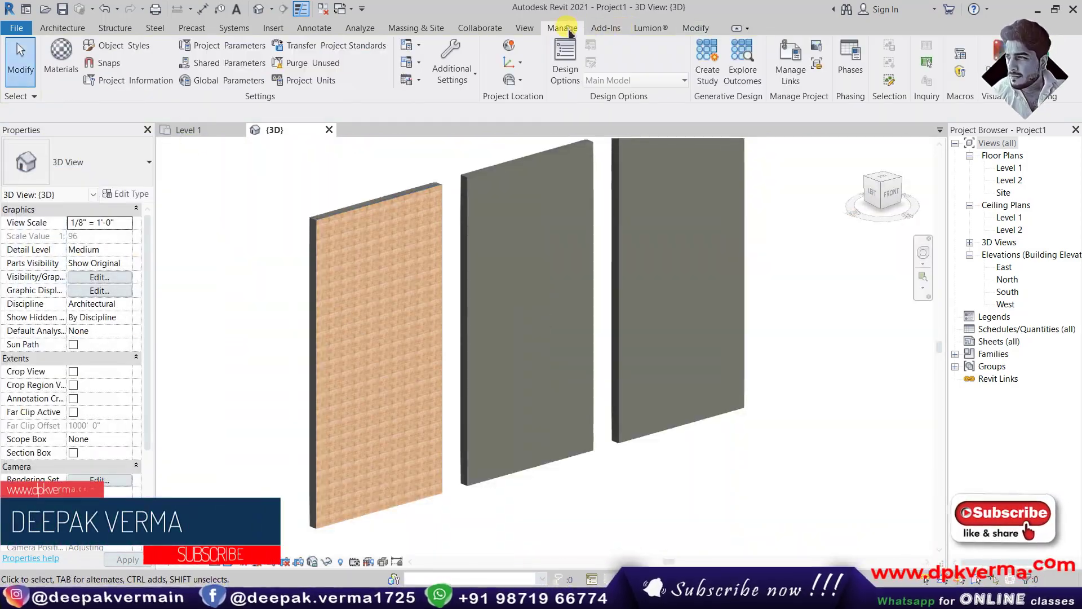
click(69, 73)
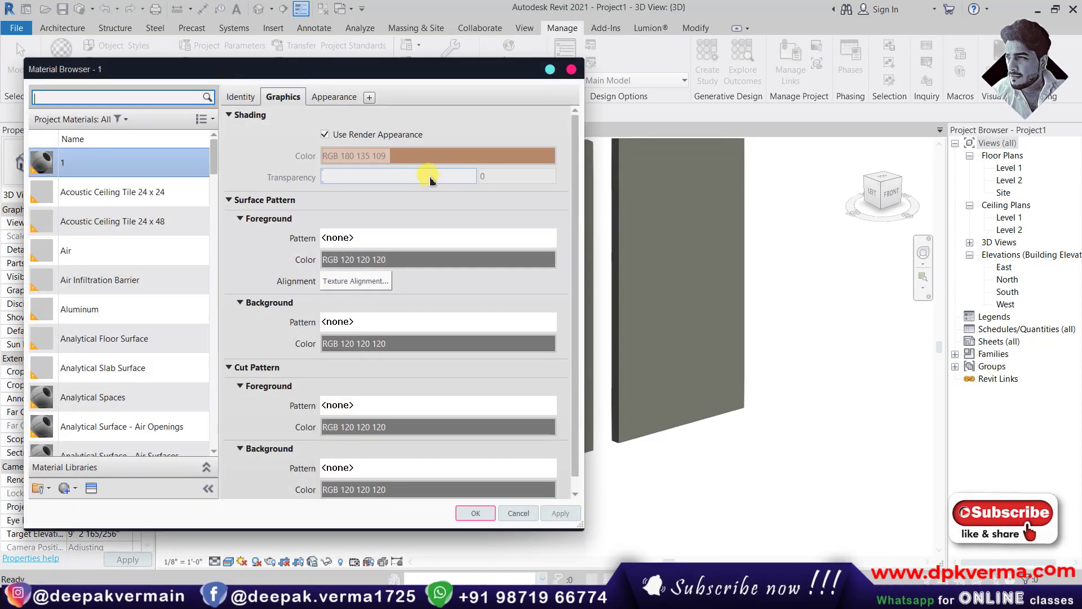
click(332, 97)
mouse_move(442, 278)
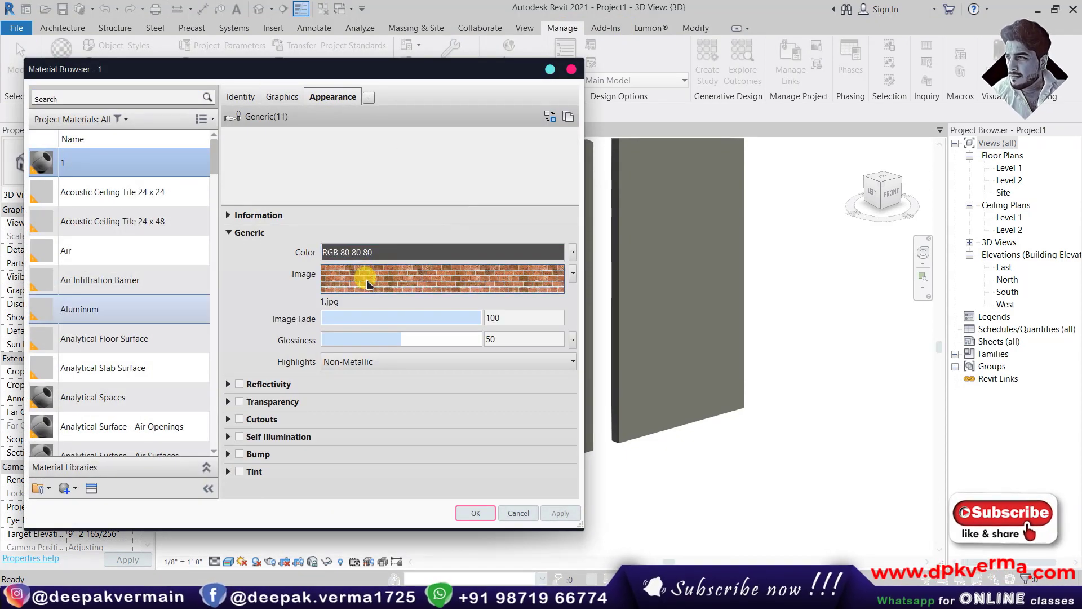
click(367, 284)
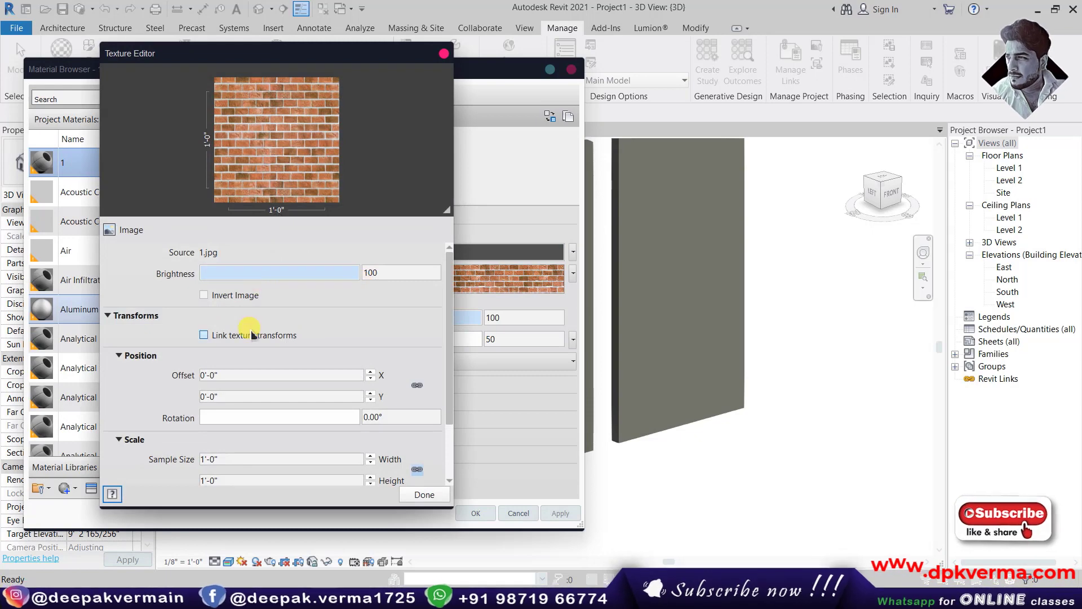
double_click(218, 459)
text(5')
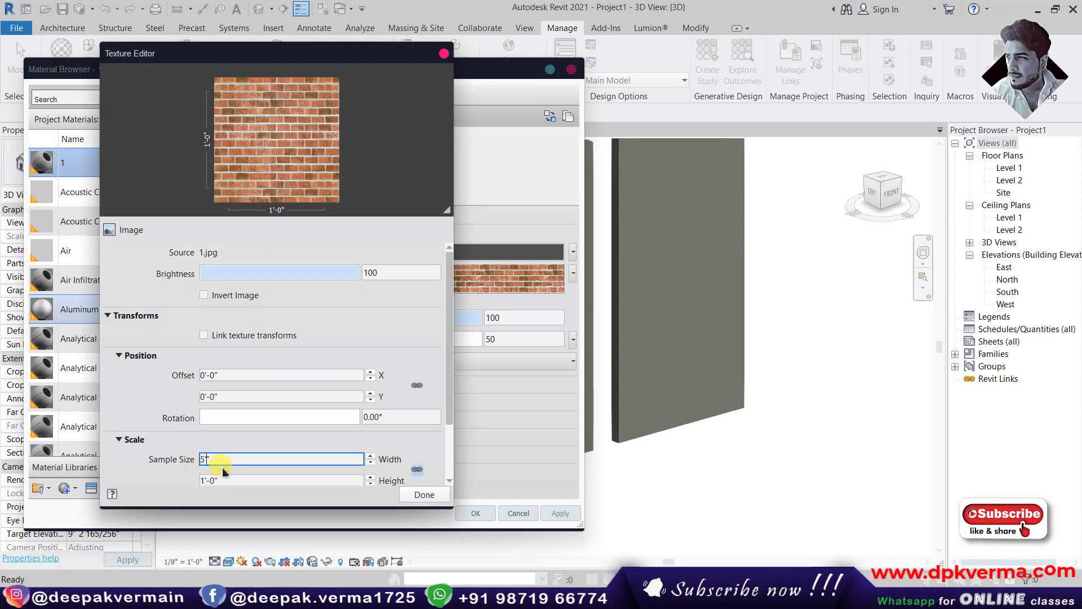
double_click(233, 479)
double_click(230, 459)
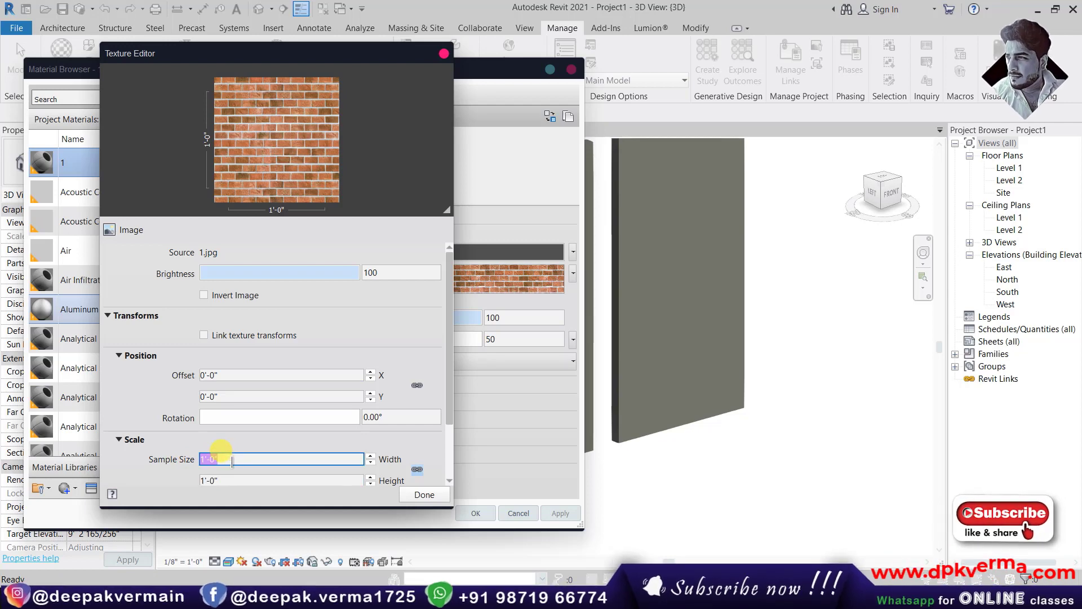
key(Tab)
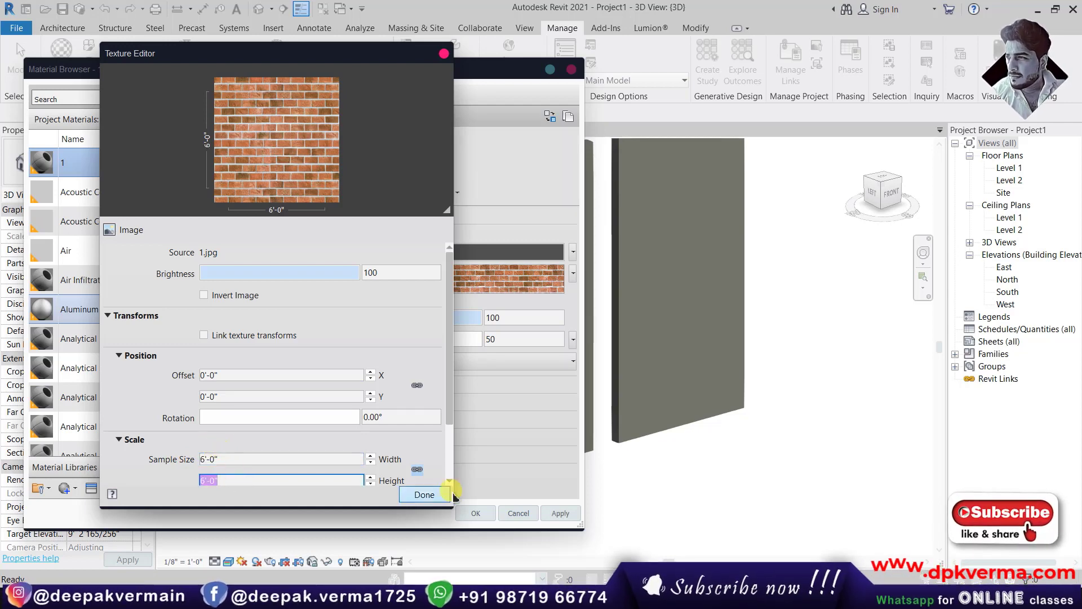
click(424, 494)
click(474, 513)
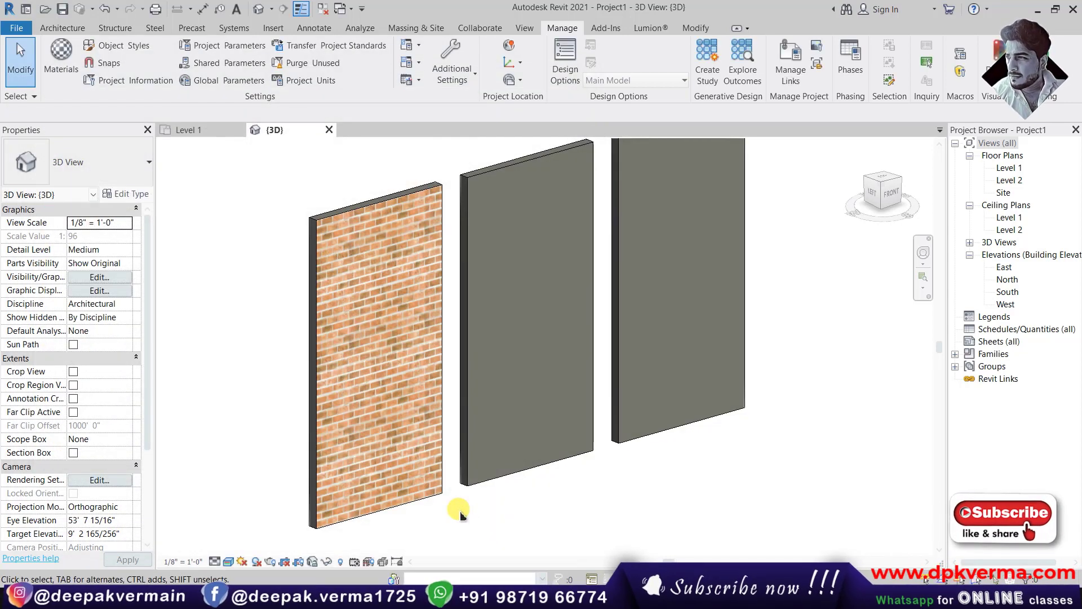
- Zoom and pan in close to inspect the enlarged bricks on the first wall
scroll(367, 289, up, 2)
scroll(358, 285, up, 2)
scroll(350, 309, up, 2)
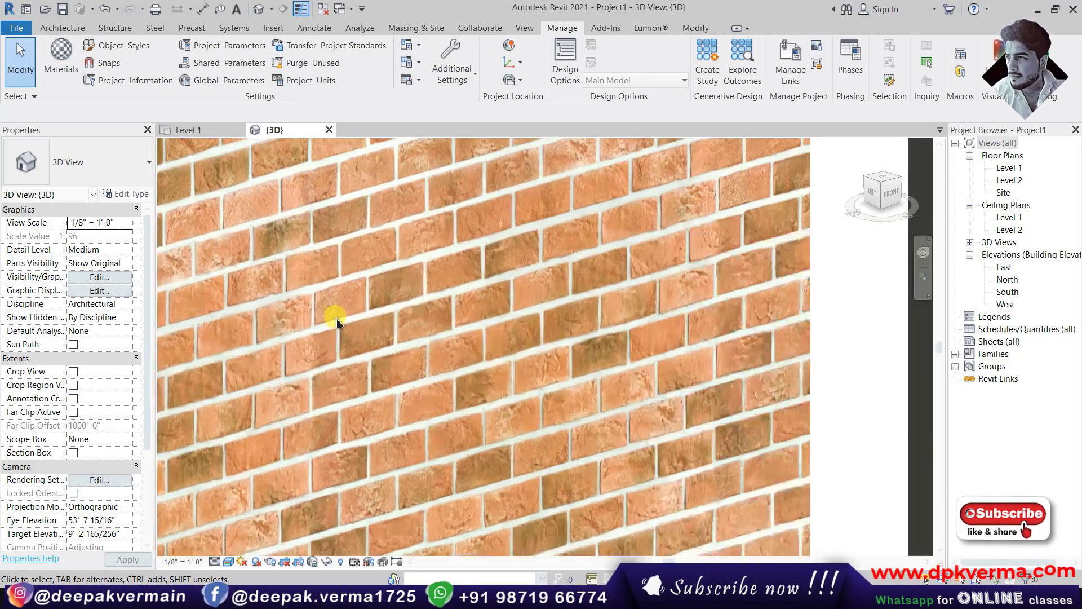
middle_drag(338, 314, 411, 355)
scroll(400, 351, down, 2)
scroll(415, 339, up, 1)
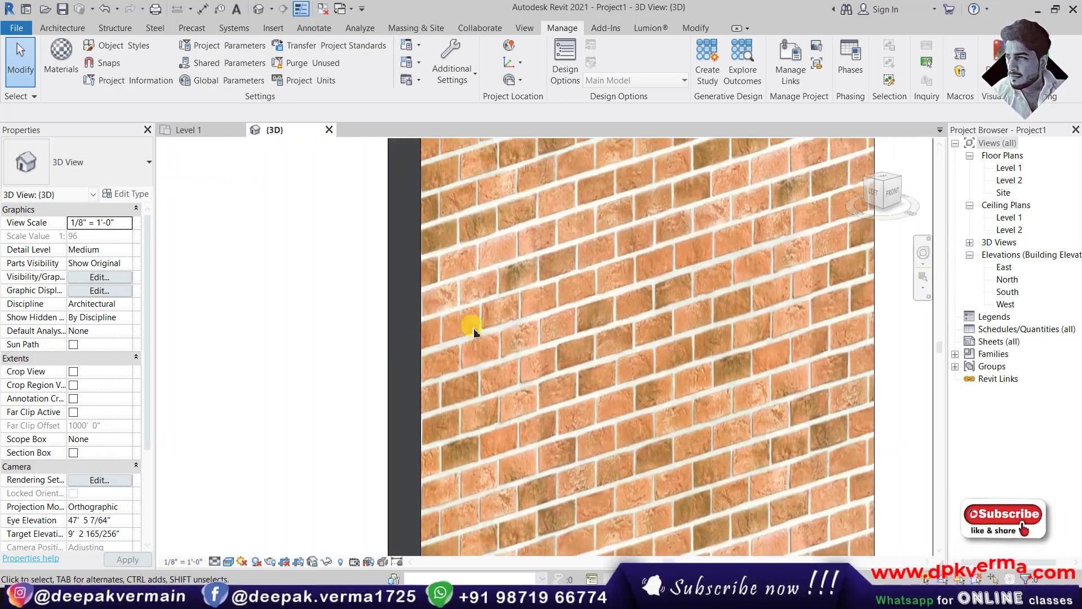
click(424, 337)
scroll(445, 338, down, 1)
middle_drag(463, 341, 241, 345)
click(241, 345)
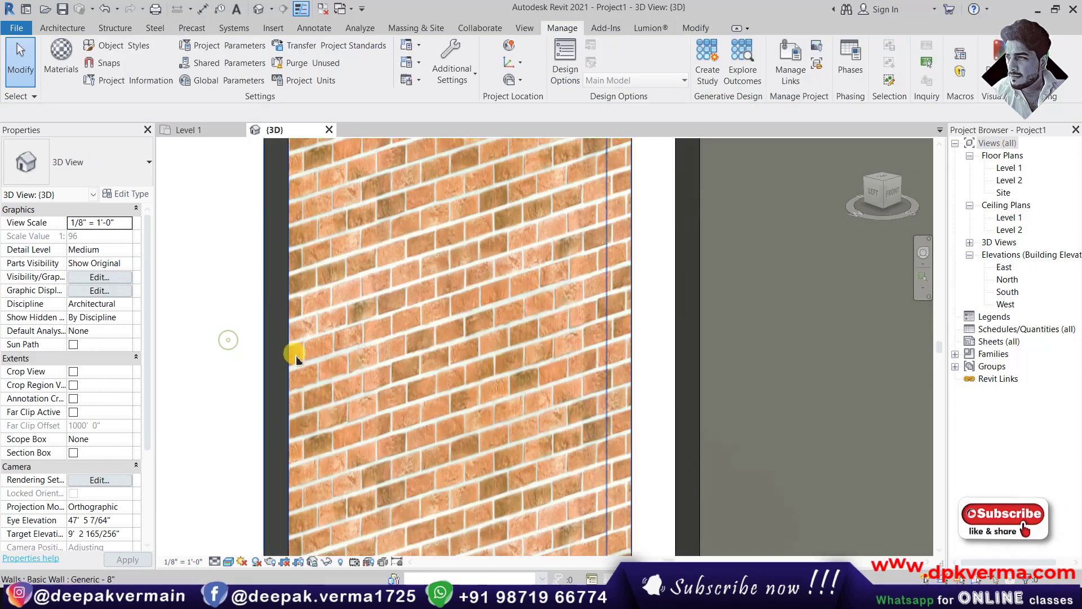
- Pan and zoom along the brick wall to compare it with the plain grey neighbouring wall
scroll(363, 333, down, 5)
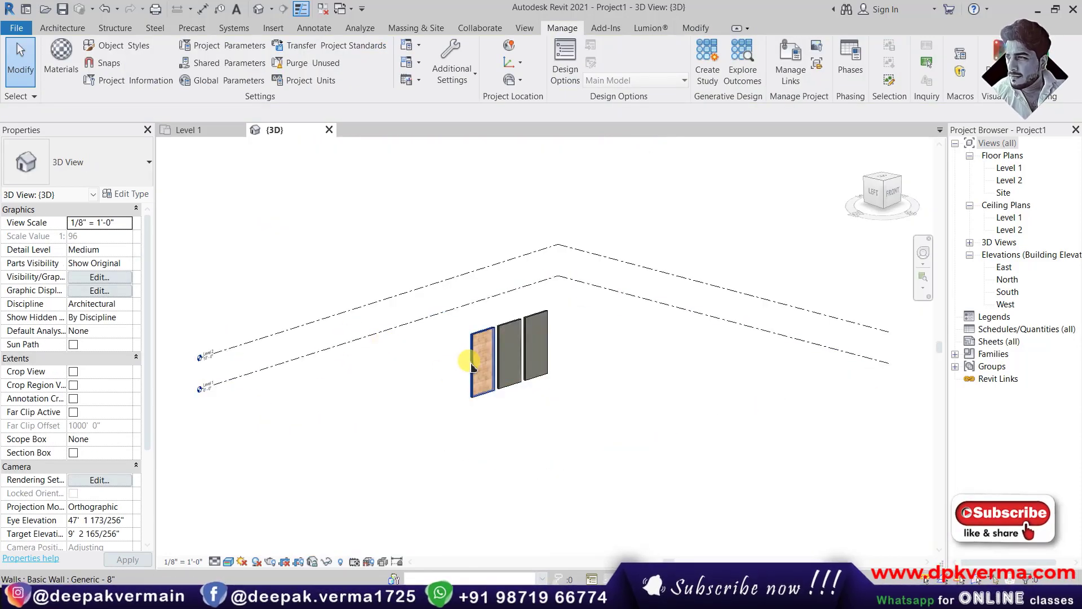
scroll(489, 384, up, 3)
scroll(489, 385, up, 3)
scroll(389, 364, up, 2)
scroll(374, 350, up, 2)
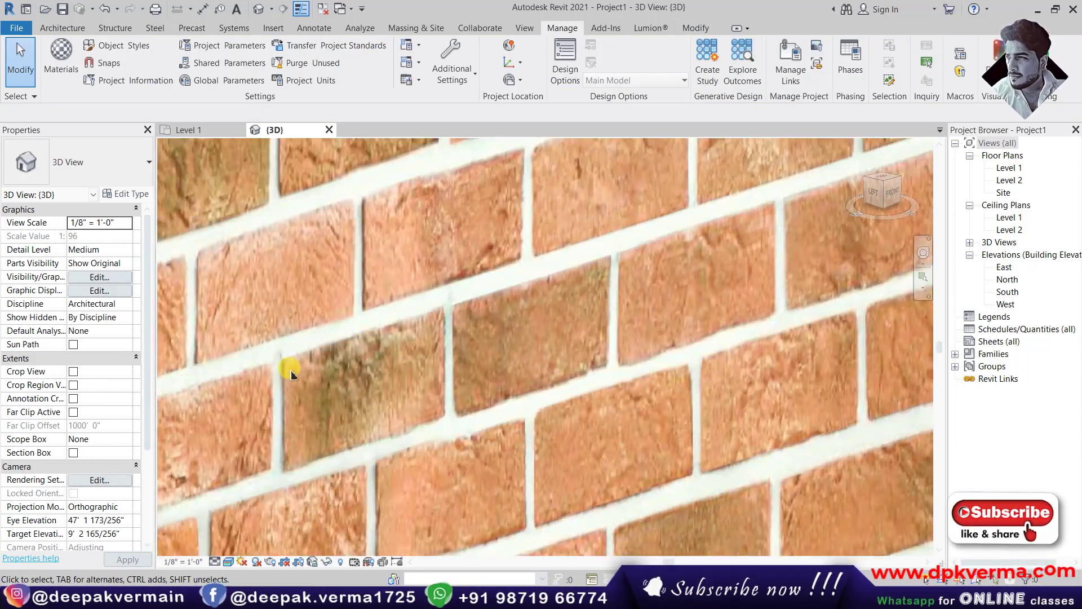
scroll(526, 338, down, 2)
scroll(363, 382, down, 2)
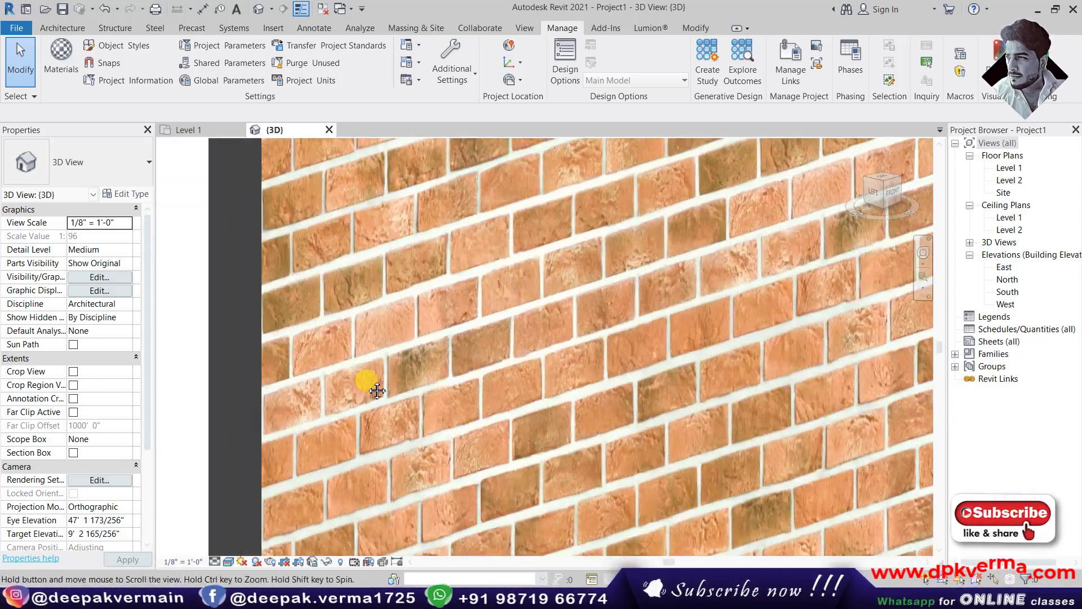
middle_drag(326, 350, 418, 350)
scroll(418, 350, down, 1)
scroll(422, 326, down, 2)
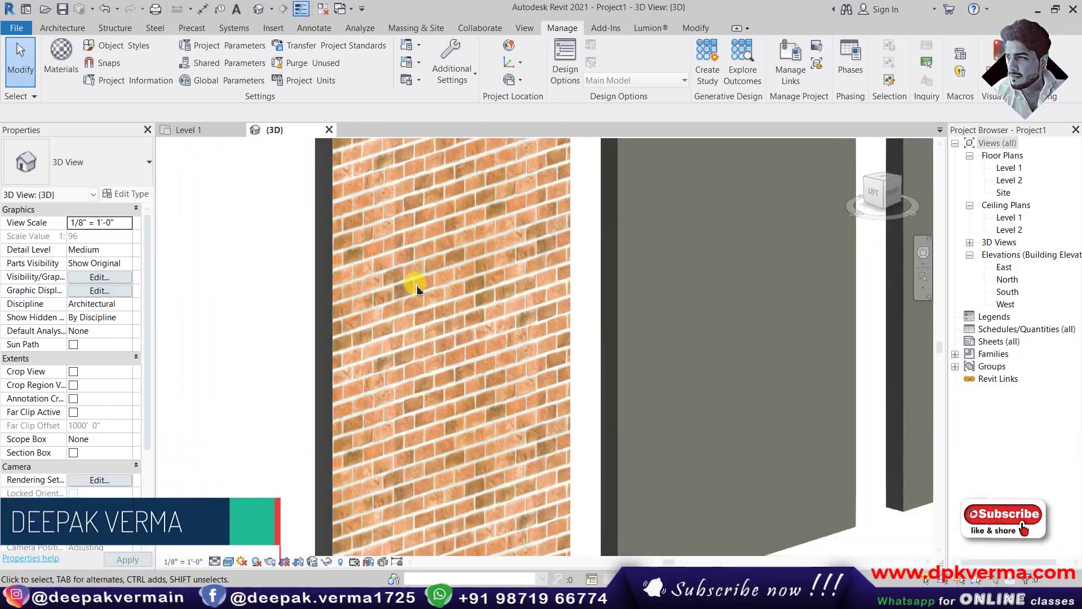
scroll(428, 313, up, 1)
scroll(430, 316, up, 1)
scroll(430, 316, up, 1)
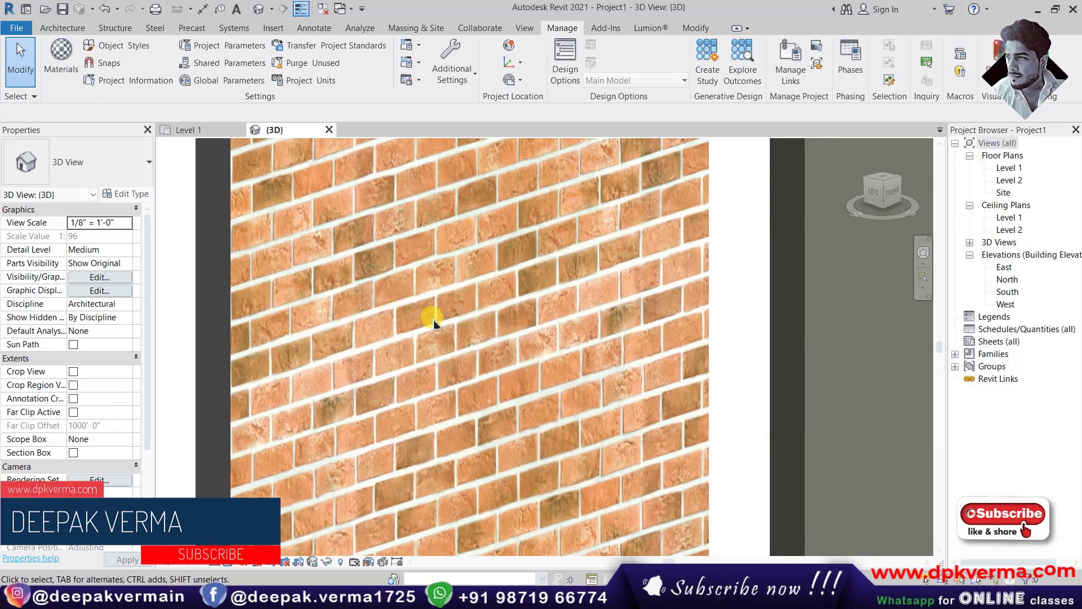
scroll(431, 316, up, 1)
scroll(430, 314, up, 1)
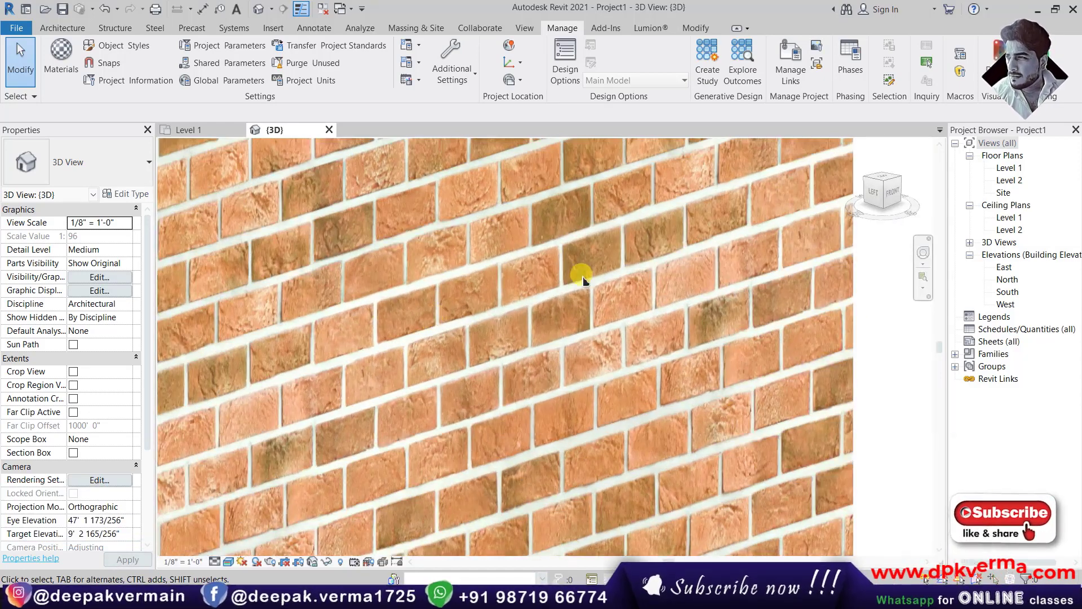
scroll(583, 279, down, 2)
scroll(527, 302, down, 1)
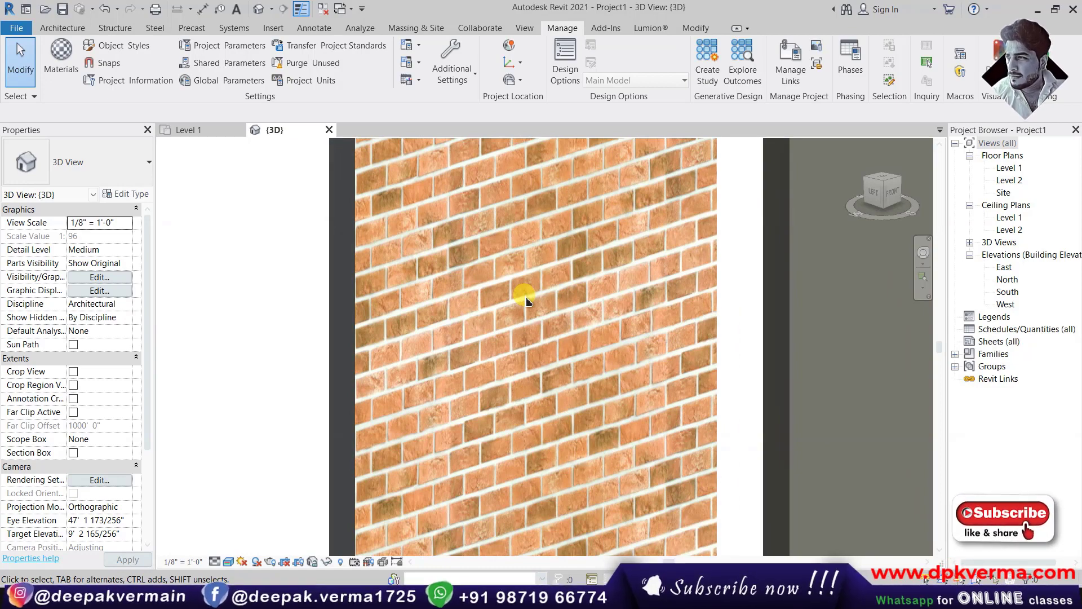
scroll(527, 301, down, 1)
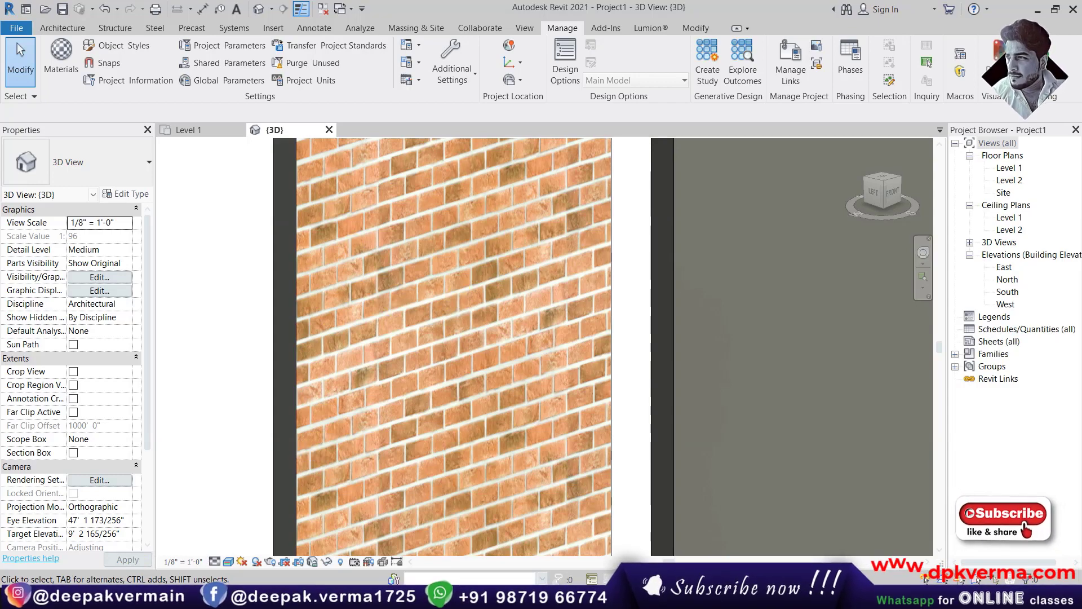
- Drag brick image 1.jpg from the texture folder into Photoshop to open it
click(85, 541)
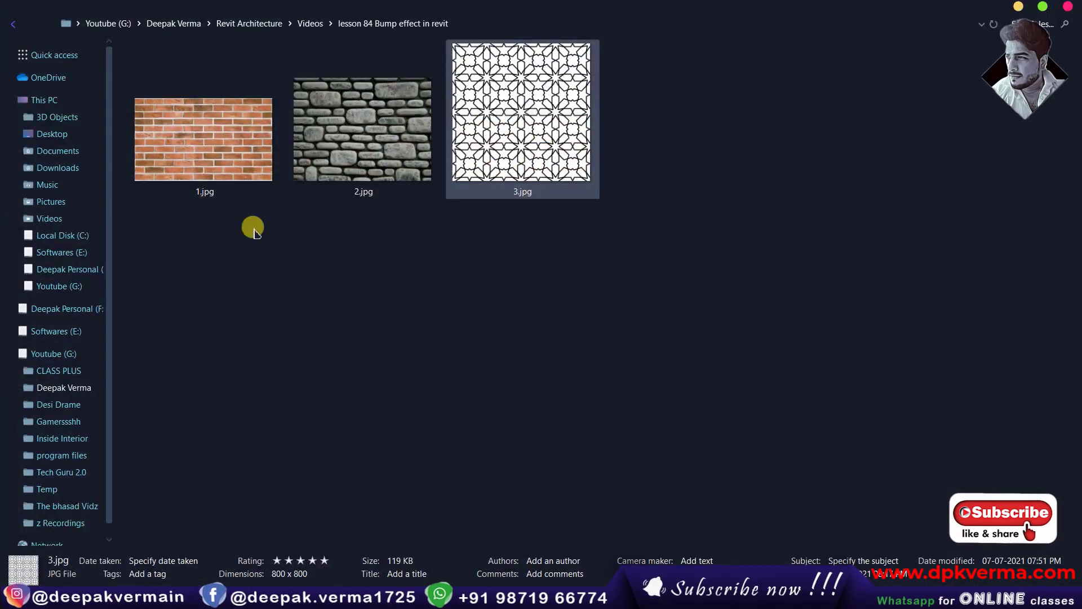
mouse_move(218, 158)
mouse_down()
mouse_move(126, 451)
mouse_move(31, 446)
mouse_up()
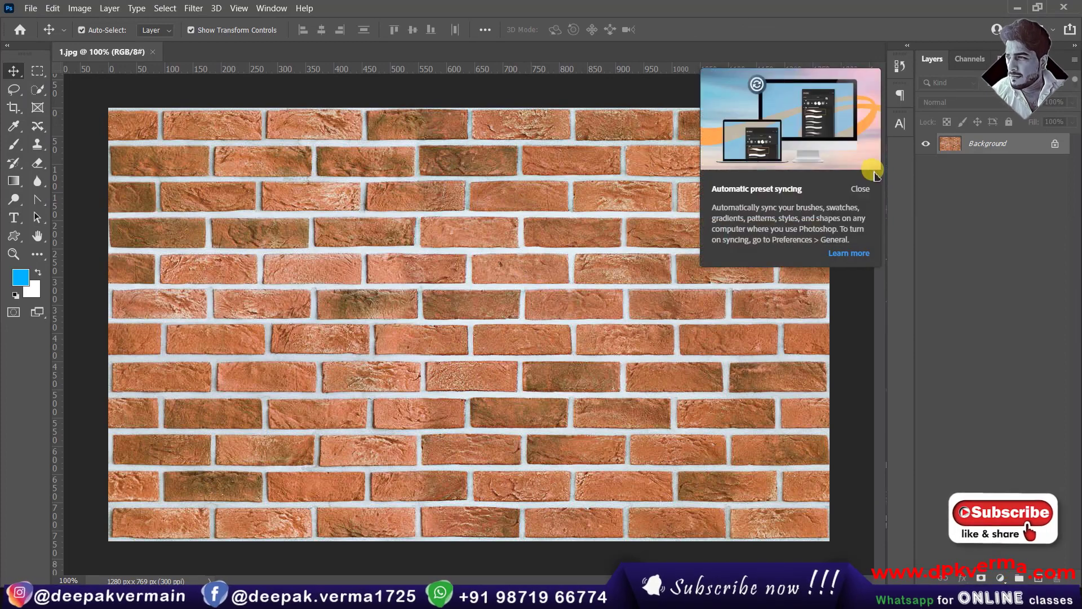
- Add a Black & White adjustment layer to turn the bricks grayscale
click(861, 189)
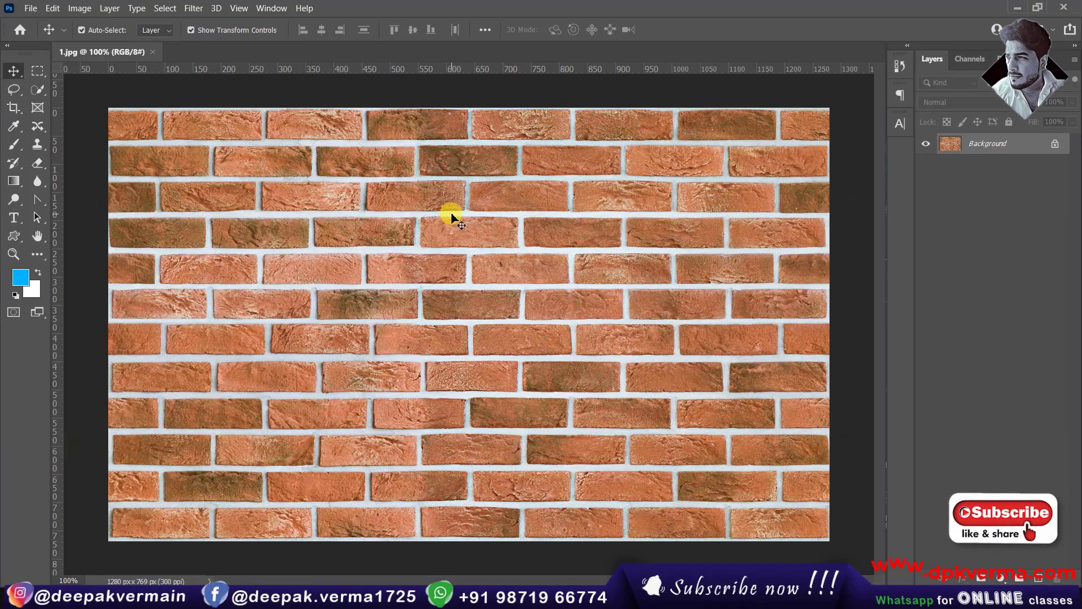
click(1001, 578)
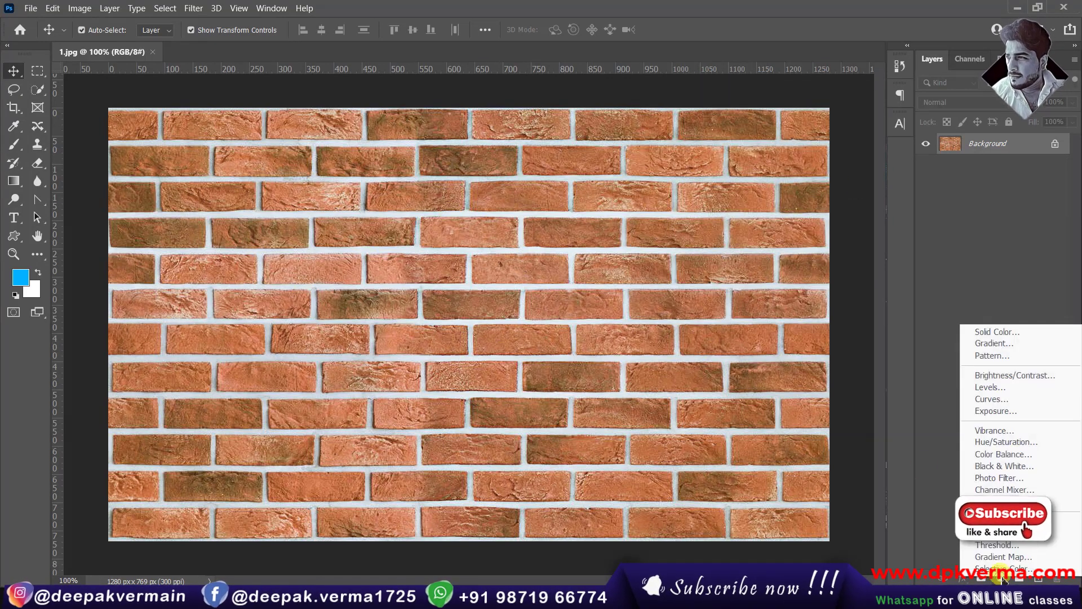
click(999, 467)
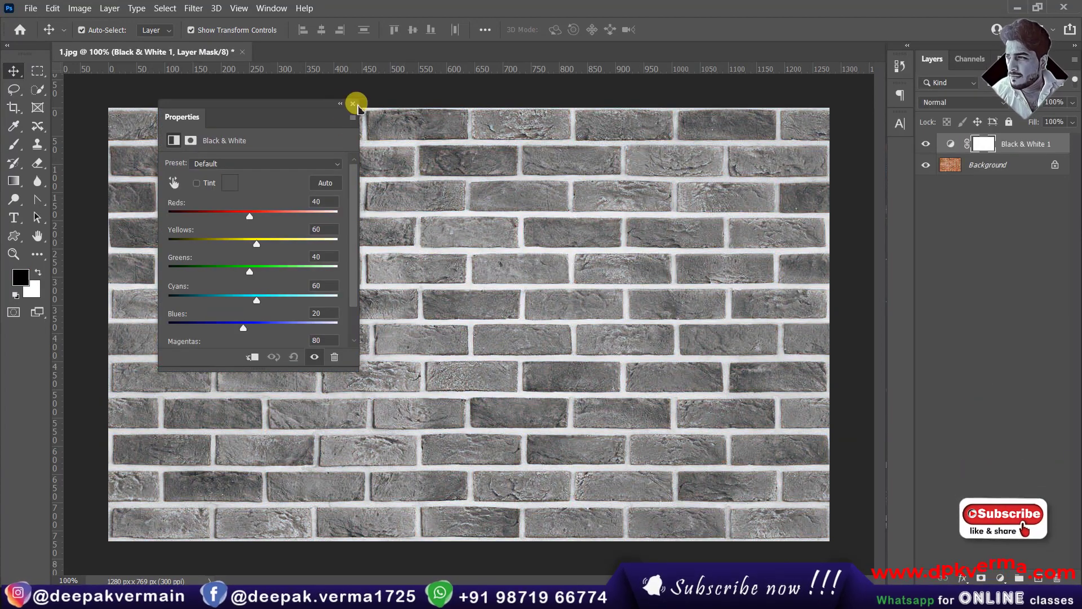
click(354, 103)
- Add a Brightness/Contrast layer with brightness -67 and contrast 100
click(1000, 577)
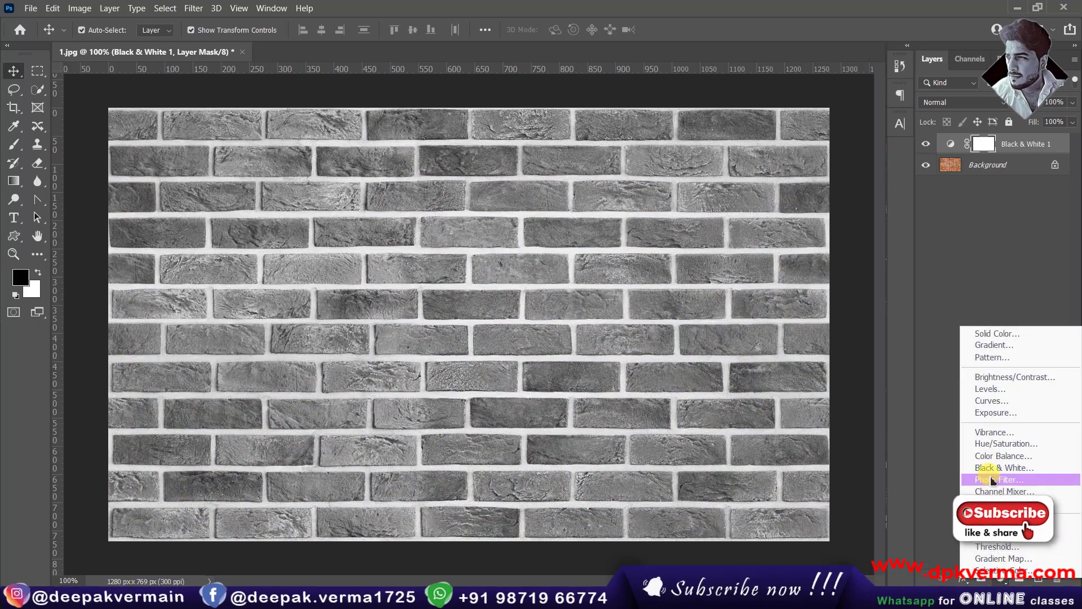
click(1004, 379)
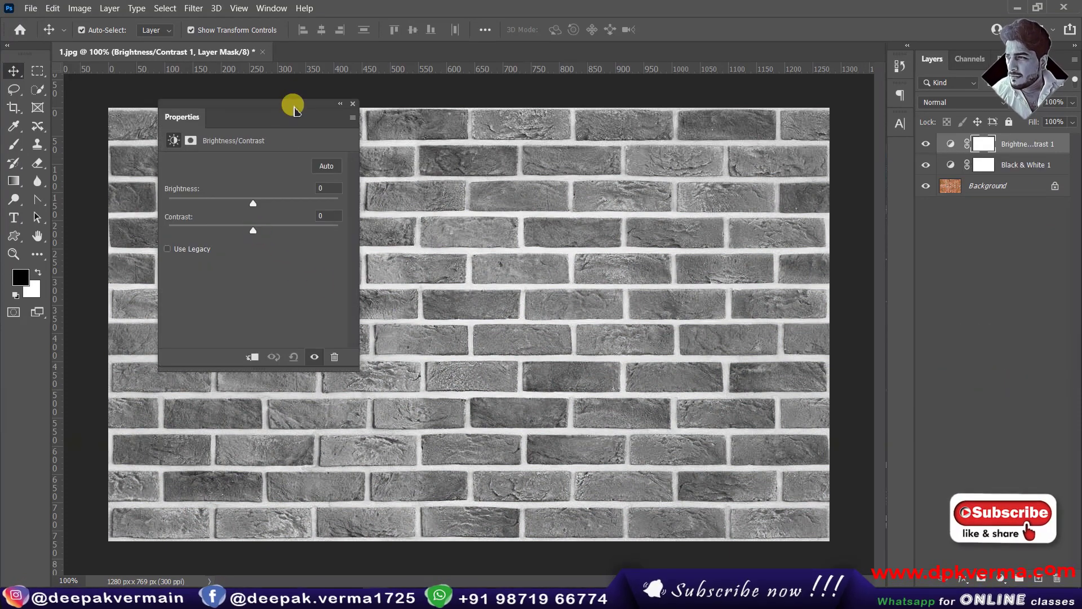
drag(294, 110, 897, 154)
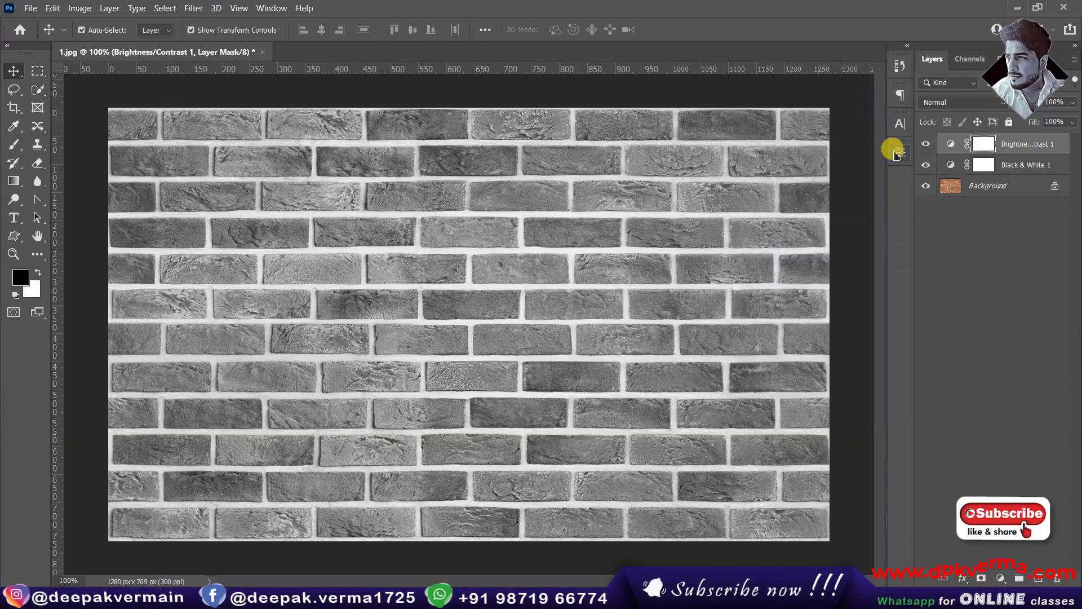
click(900, 153)
drag(780, 260, 864, 260)
drag(780, 233, 741, 233)
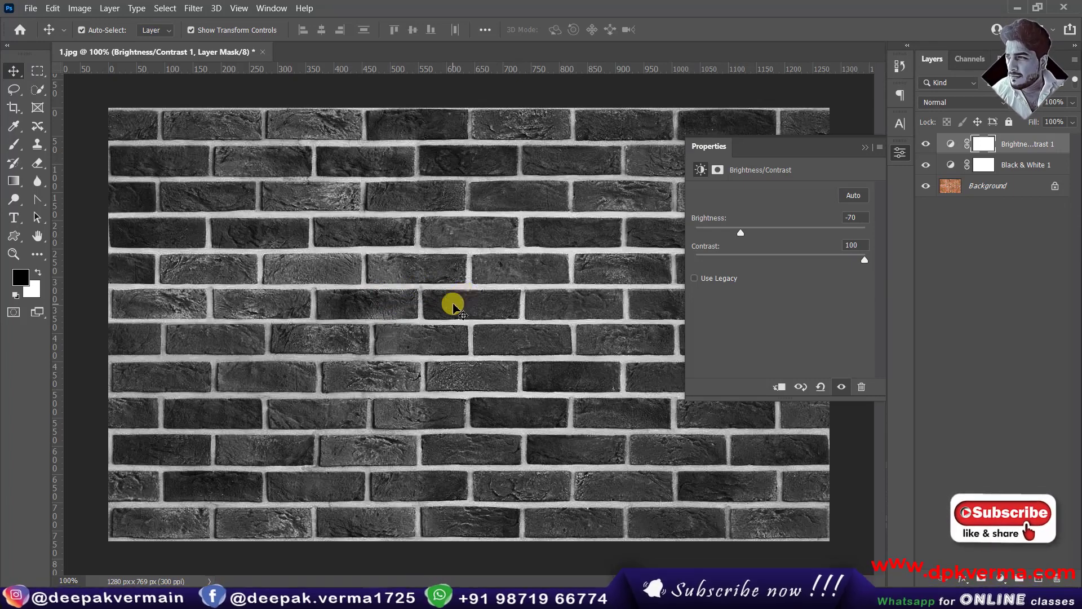
mouse_move(740, 232)
mouse_down()
mouse_move(752, 232)
mouse_move(742, 231)
mouse_up()
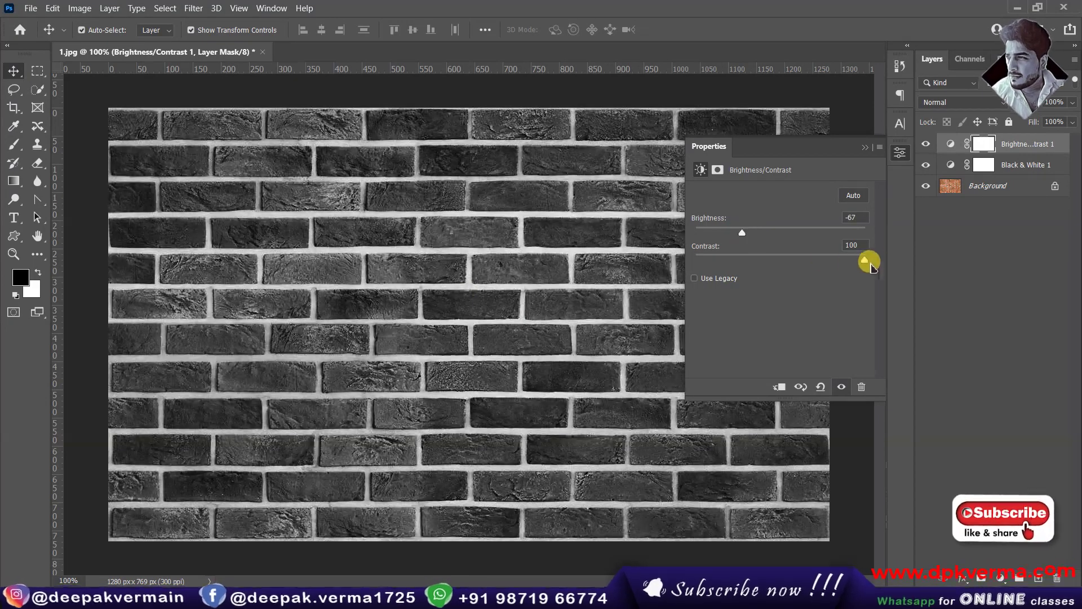
mouse_move(865, 260)
mouse_down()
mouse_move(829, 265)
mouse_move(868, 268)
mouse_up()
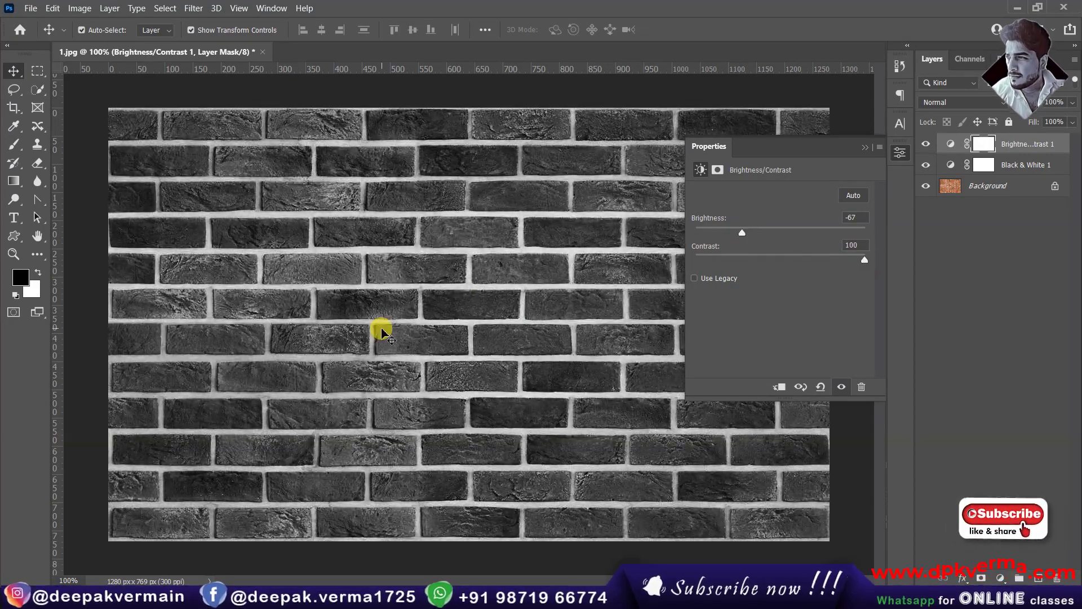
click(865, 148)
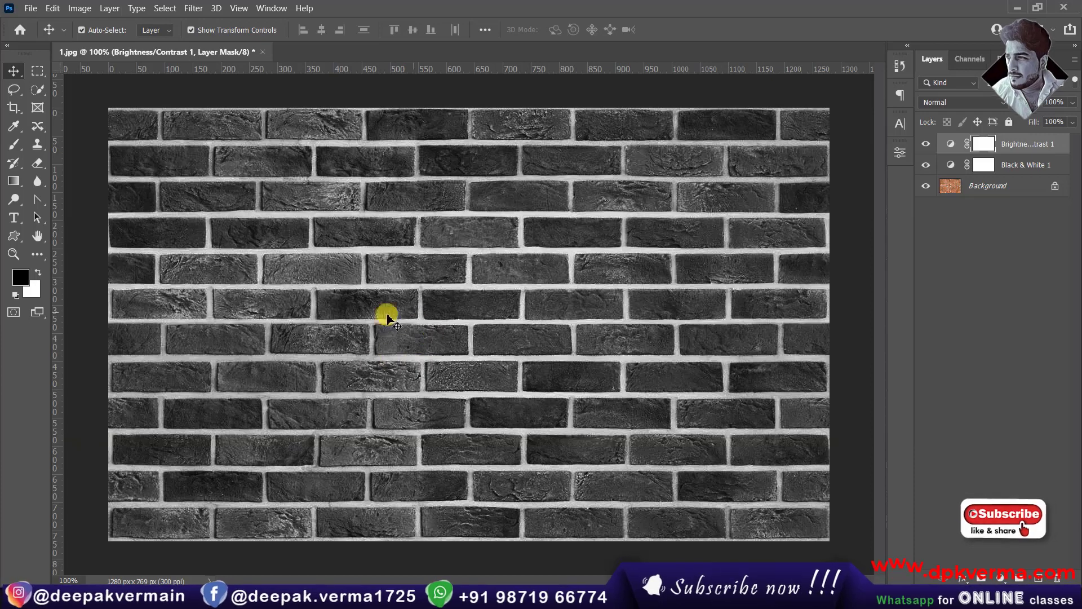
- Save the darkened image as JPEG 1A.jpg and confirm it in the lesson folder
click(31, 8)
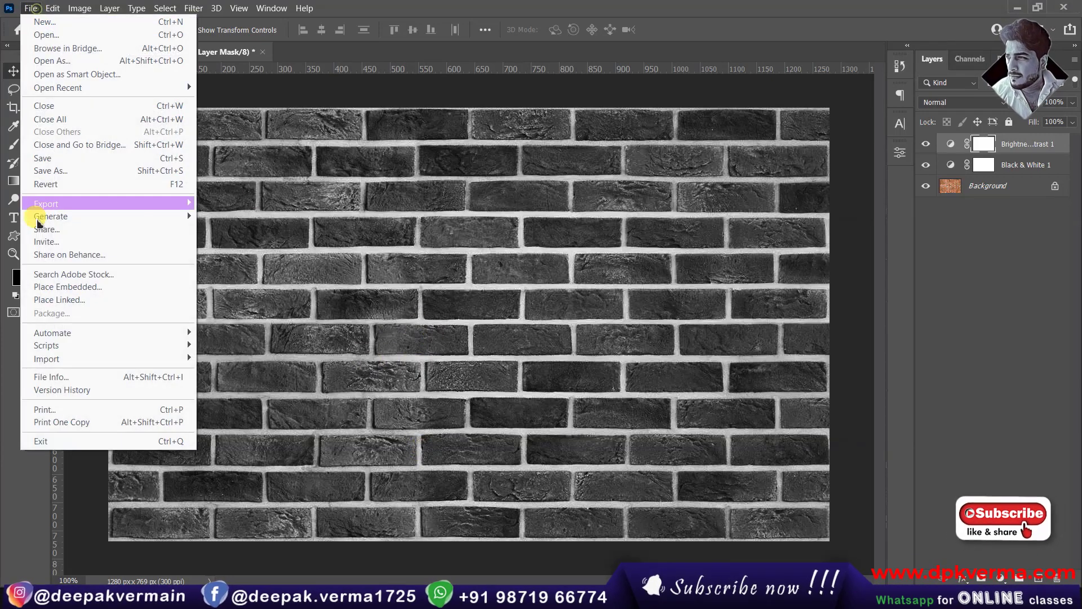
click(51, 169)
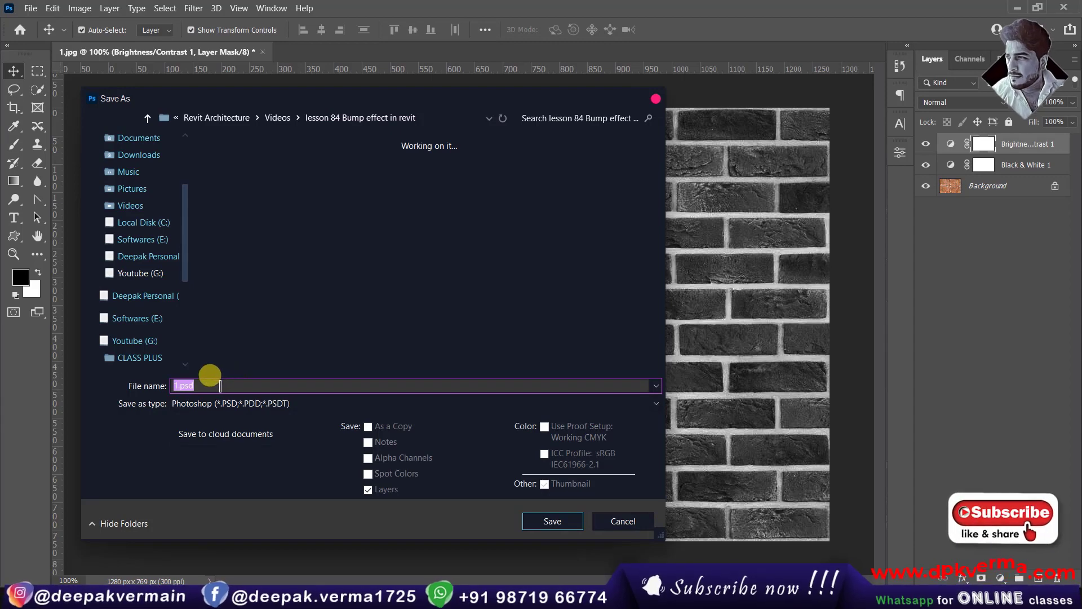
text(1A)
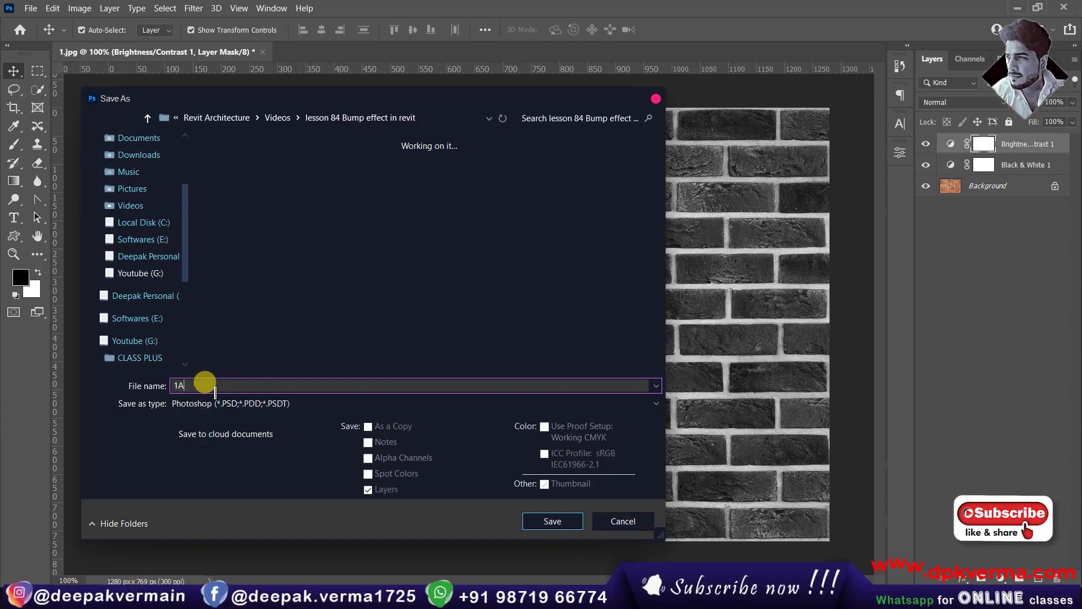
click(242, 404)
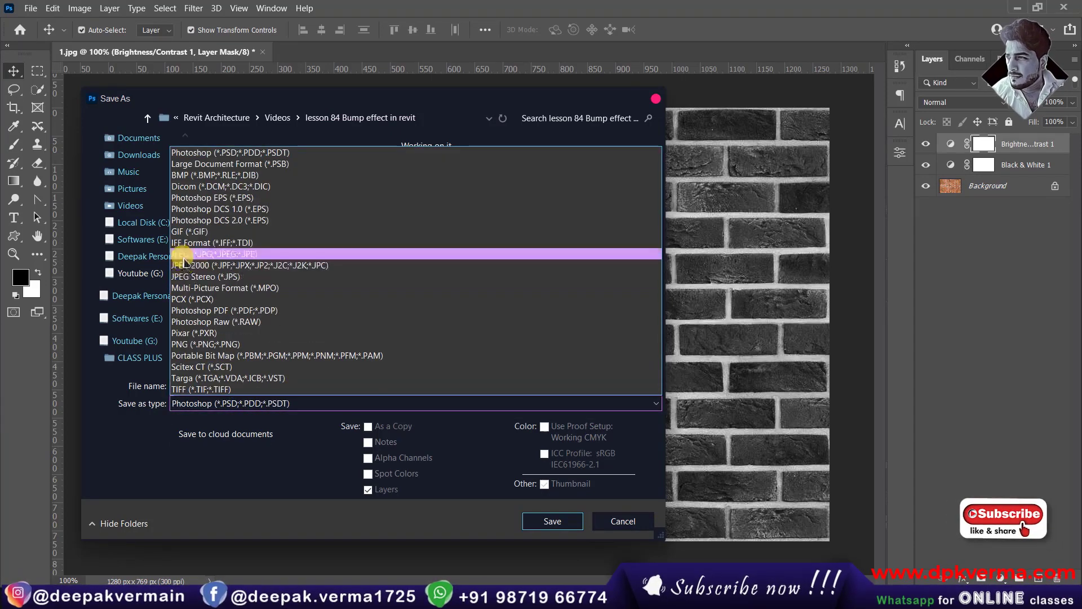
click(185, 255)
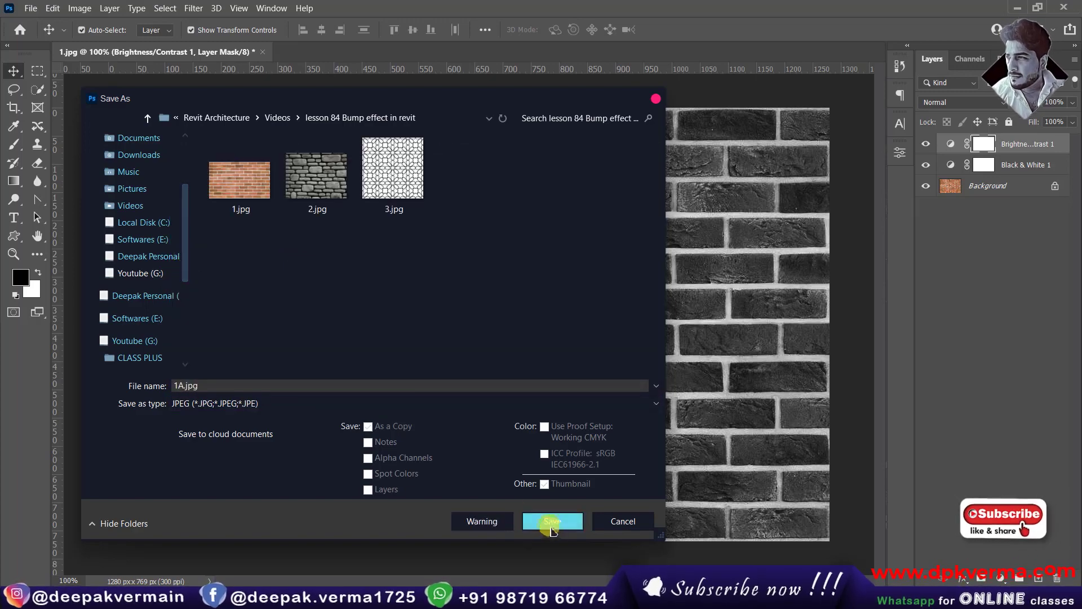
click(552, 520)
click(610, 138)
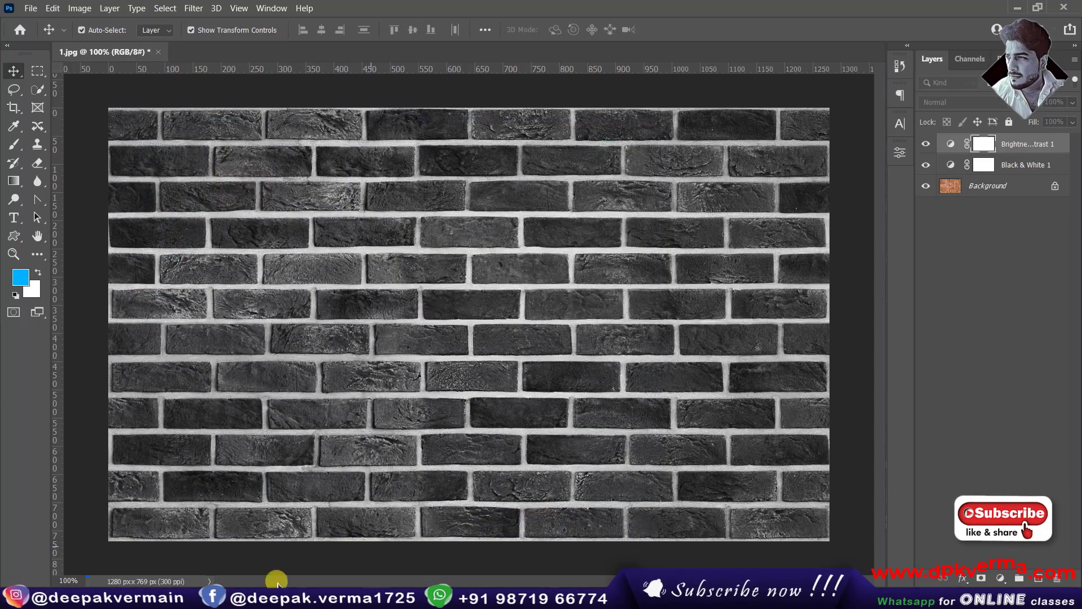
click(115, 527)
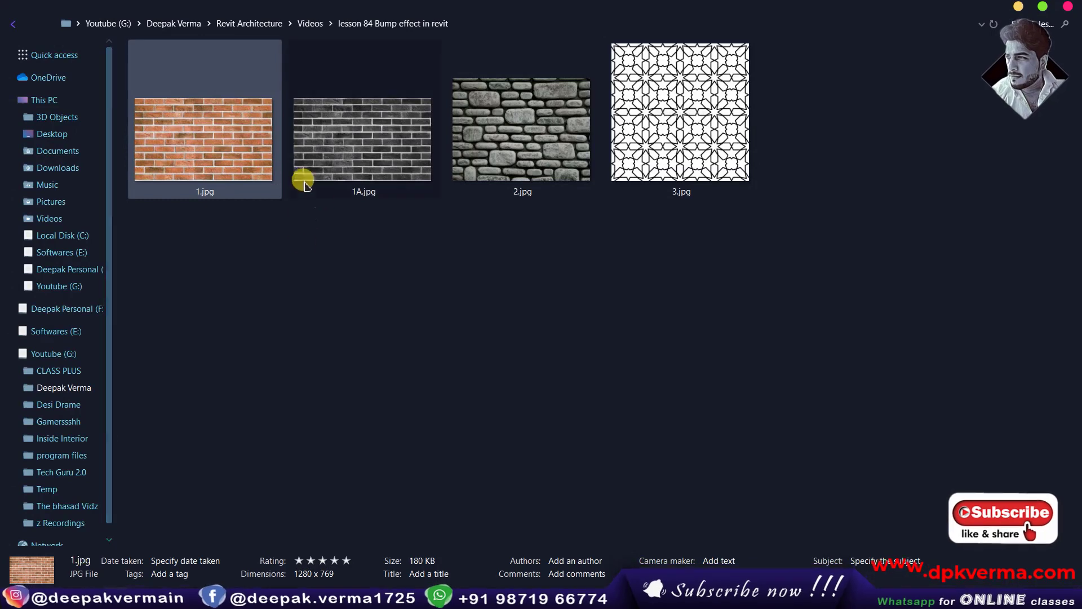
click(359, 149)
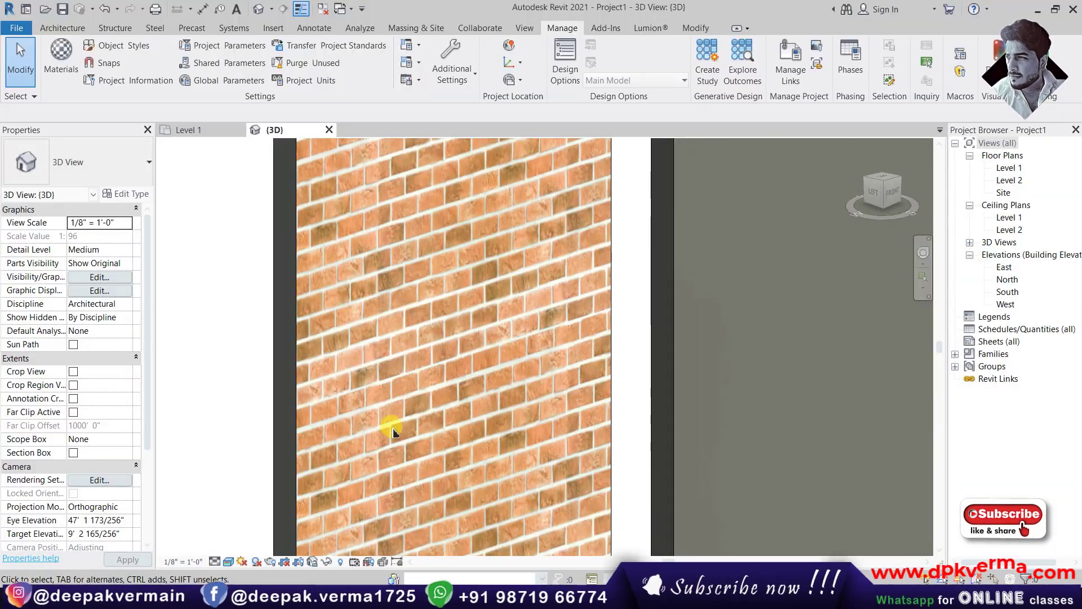
- Select material 1 in the Material Browser and show its appearance settings
scroll(393, 431, down, 2)
scroll(423, 374, down, 1)
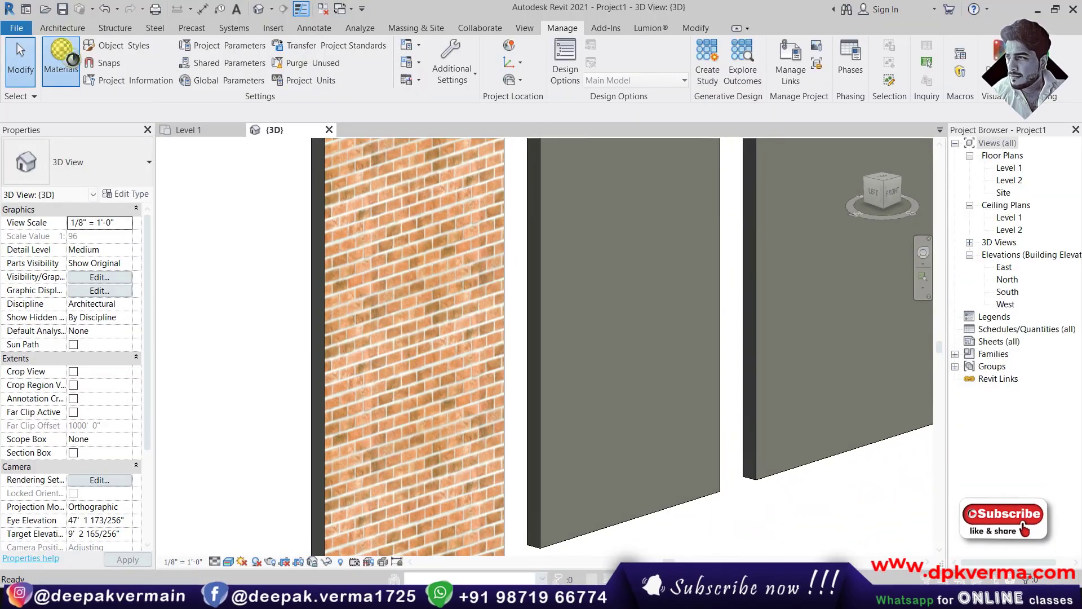
click(72, 59)
click(101, 163)
click(333, 97)
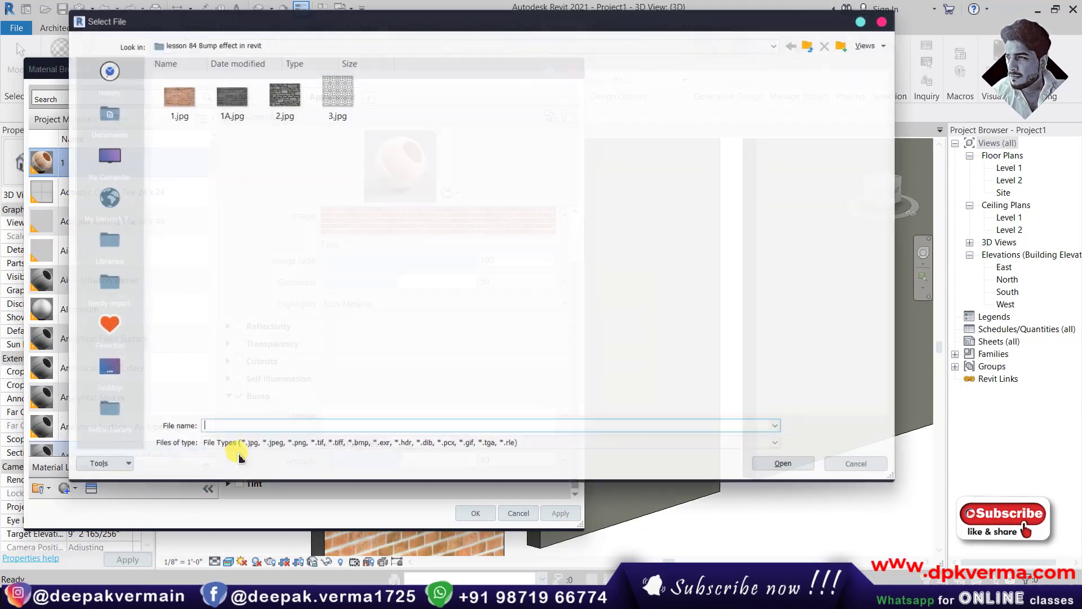
- Enable Bump on material 1 using the dark brick image 1A.jpg
click(239, 105)
ctrl+scroll(282, 176, up, 1)
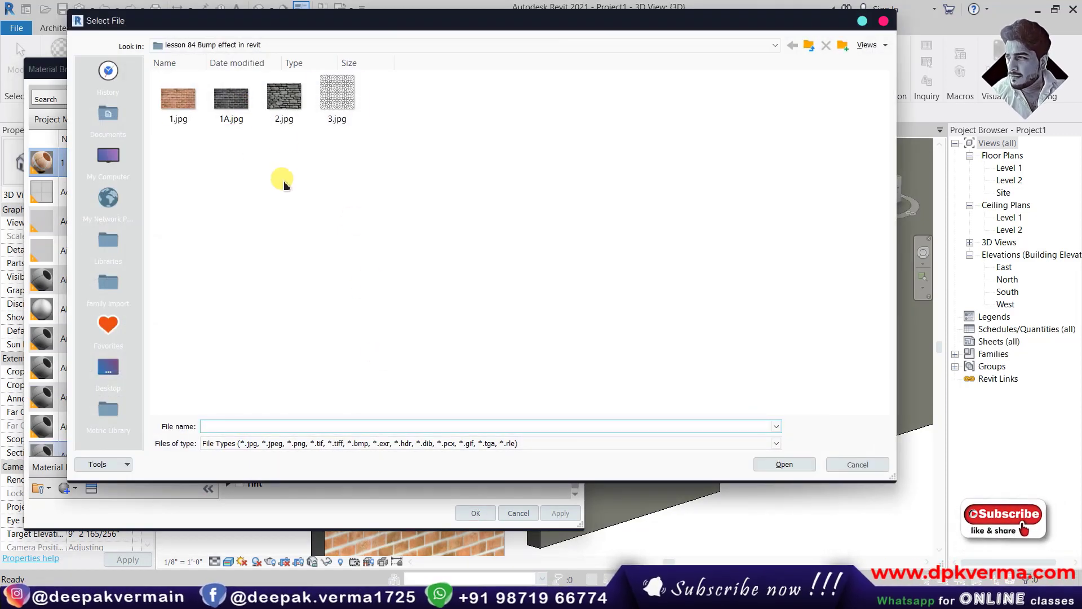
ctrl+scroll(282, 176, up, 1)
ctrl+scroll(271, 169, up, 1)
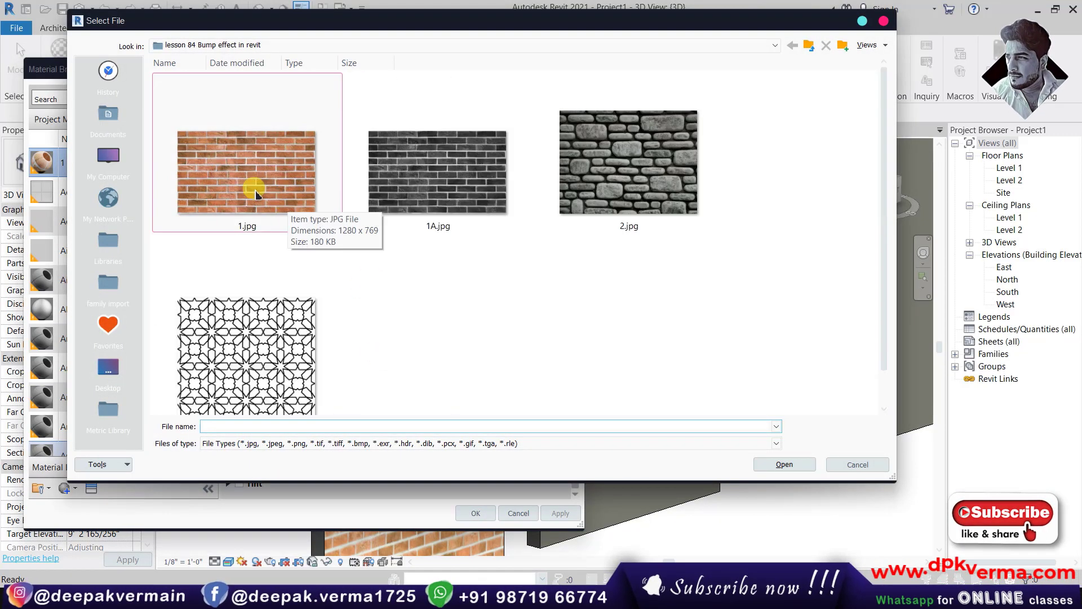
click(431, 170)
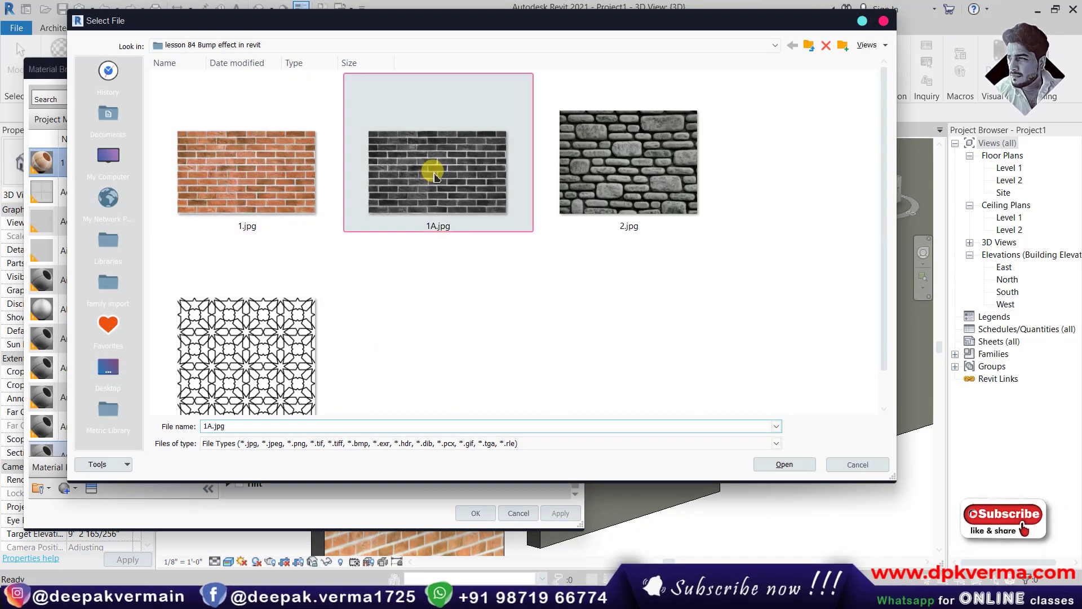
click(784, 464)
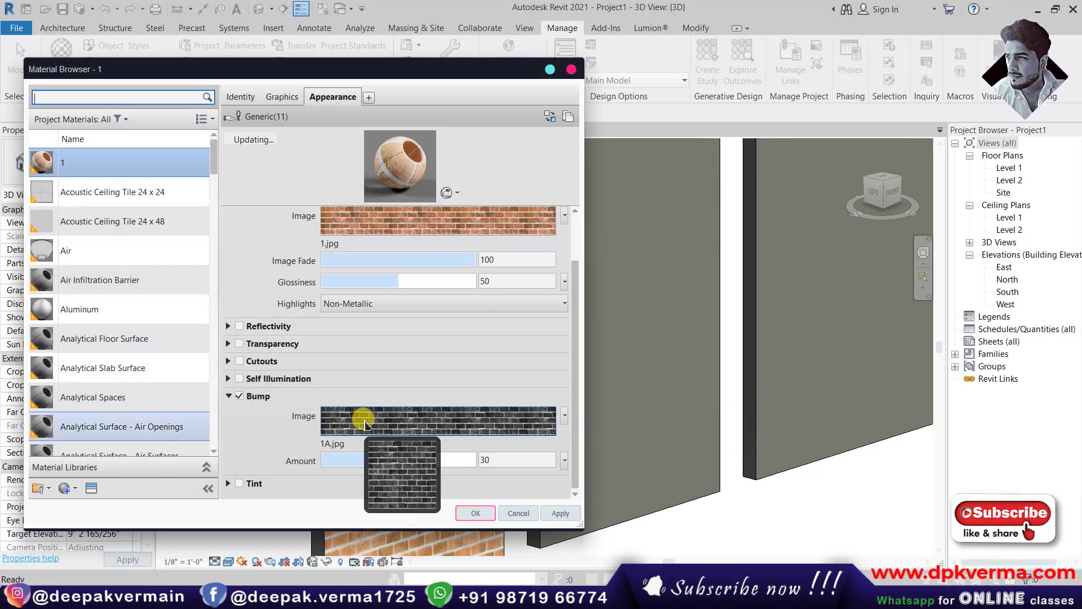
click(364, 422)
- Size the 1A.jpg bump texture to 6'-0" and invert the image
double_click(240, 461)
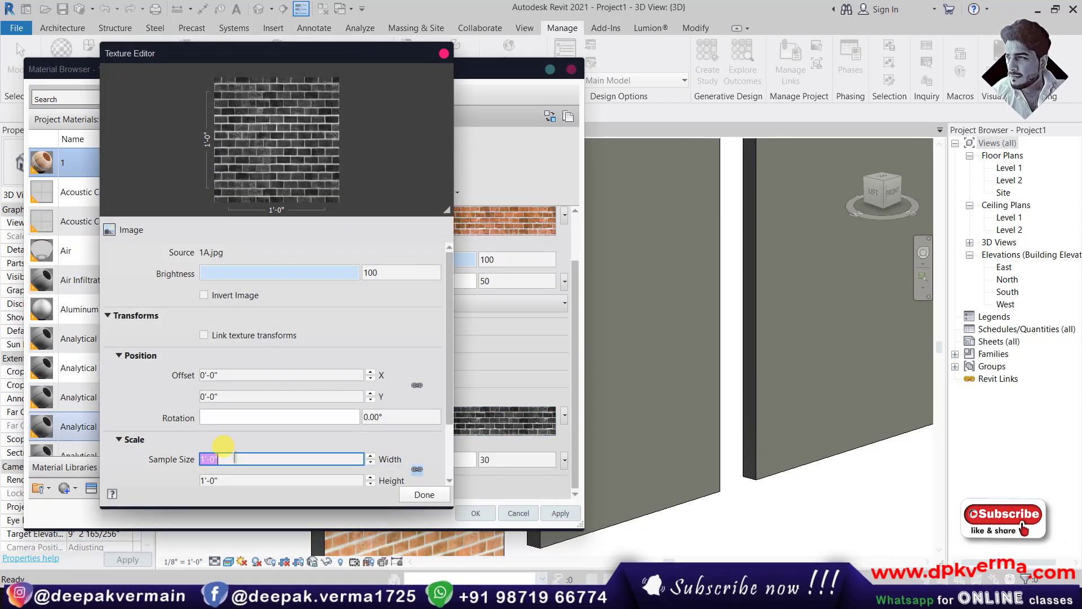
text(6)
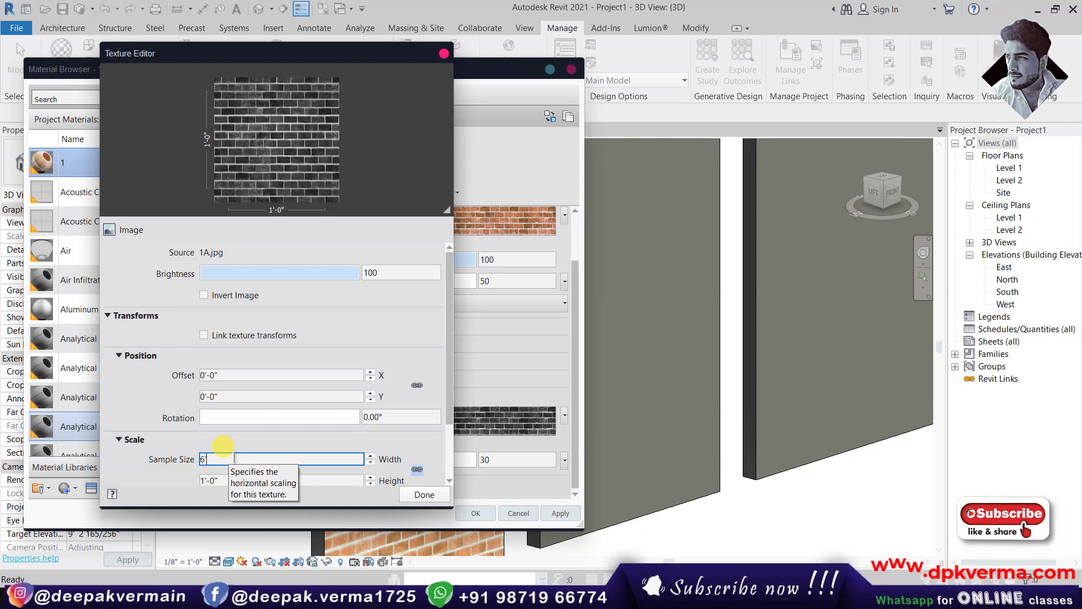
key(Tab)
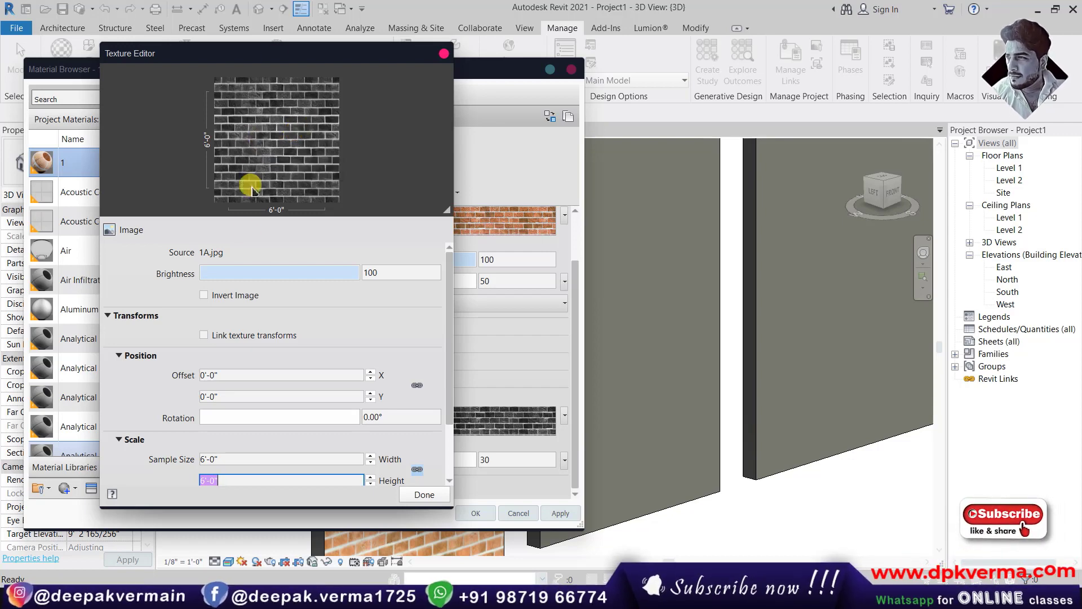
click(230, 303)
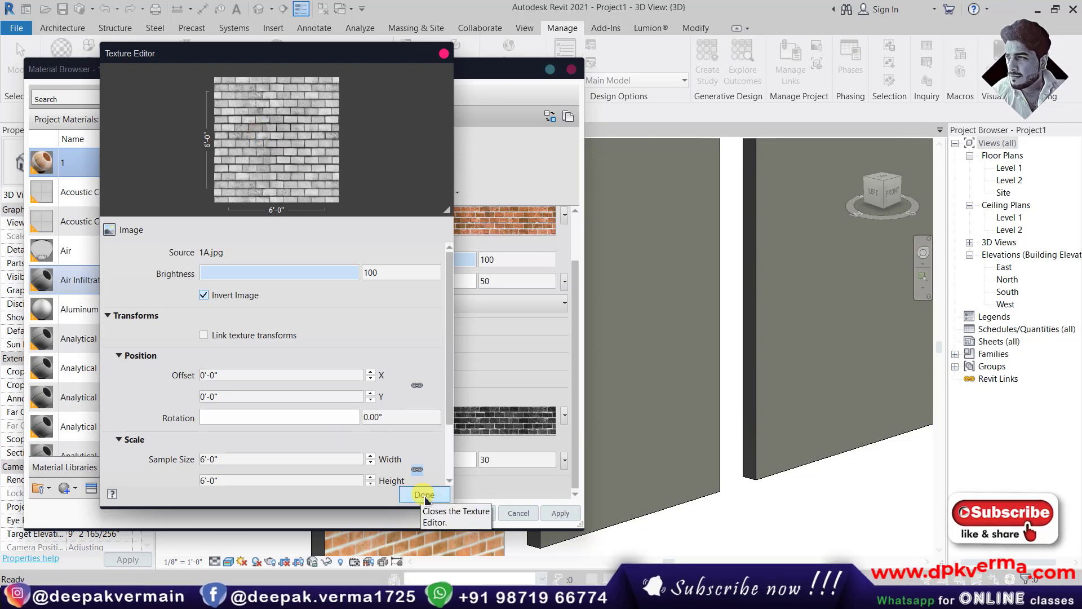
click(425, 494)
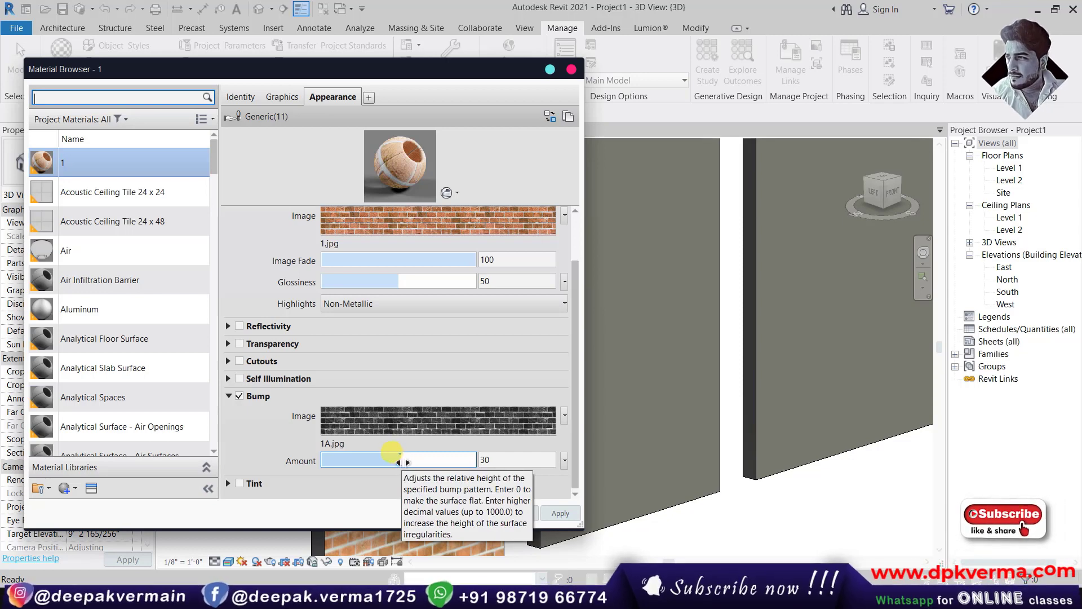
- Apply material 1, zoom in on the bump-relief brick wall, and reopen Materials
click(476, 513)
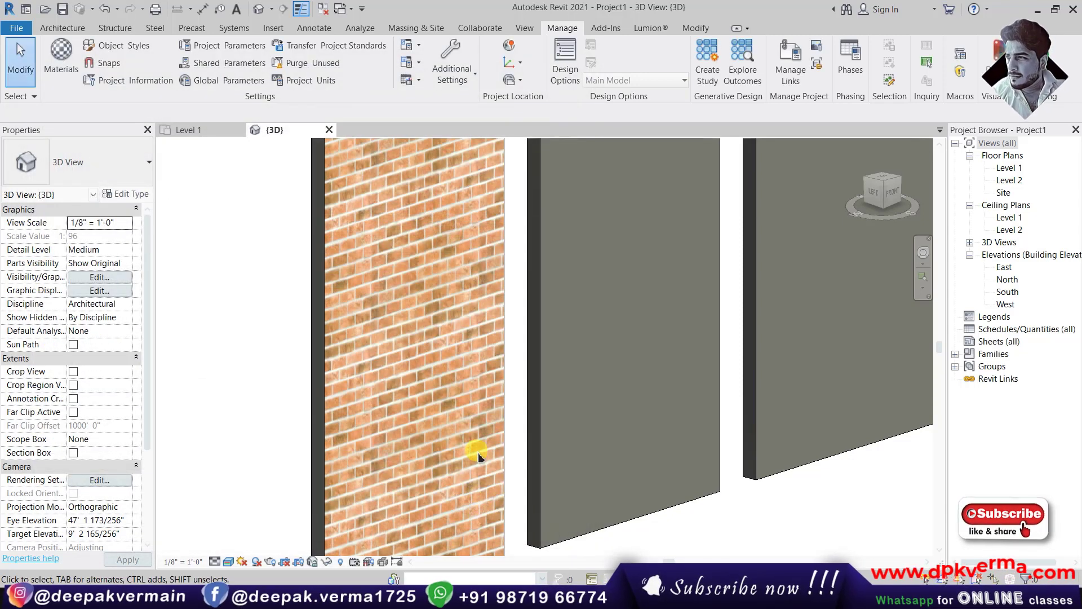
scroll(362, 294, up, 1)
scroll(363, 302, up, 3)
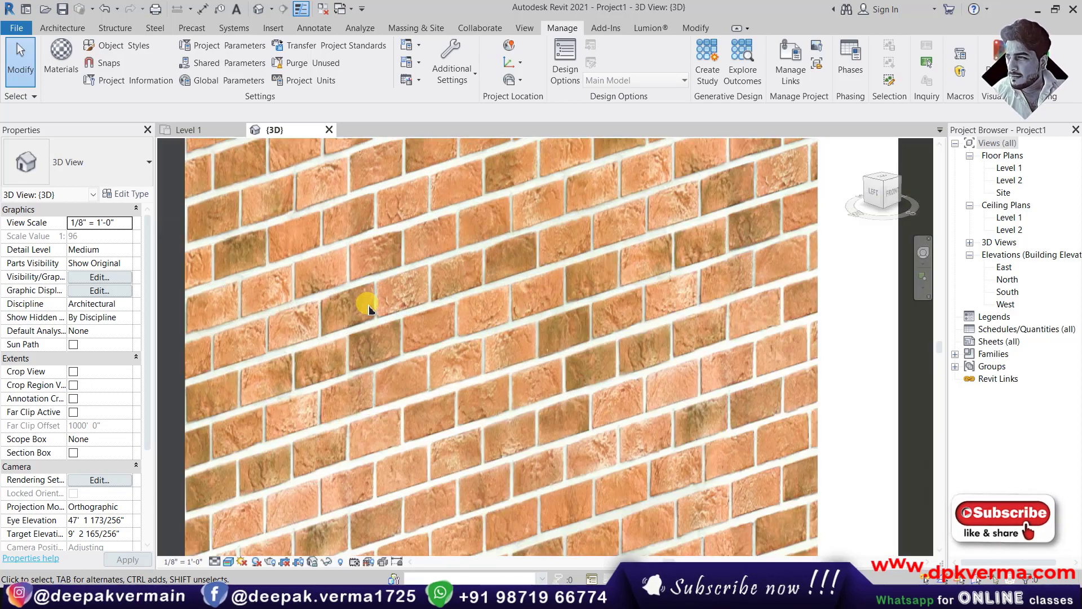
scroll(387, 309, up, 2)
scroll(397, 321, up, 2)
scroll(398, 321, down, 3)
scroll(394, 310, down, 1)
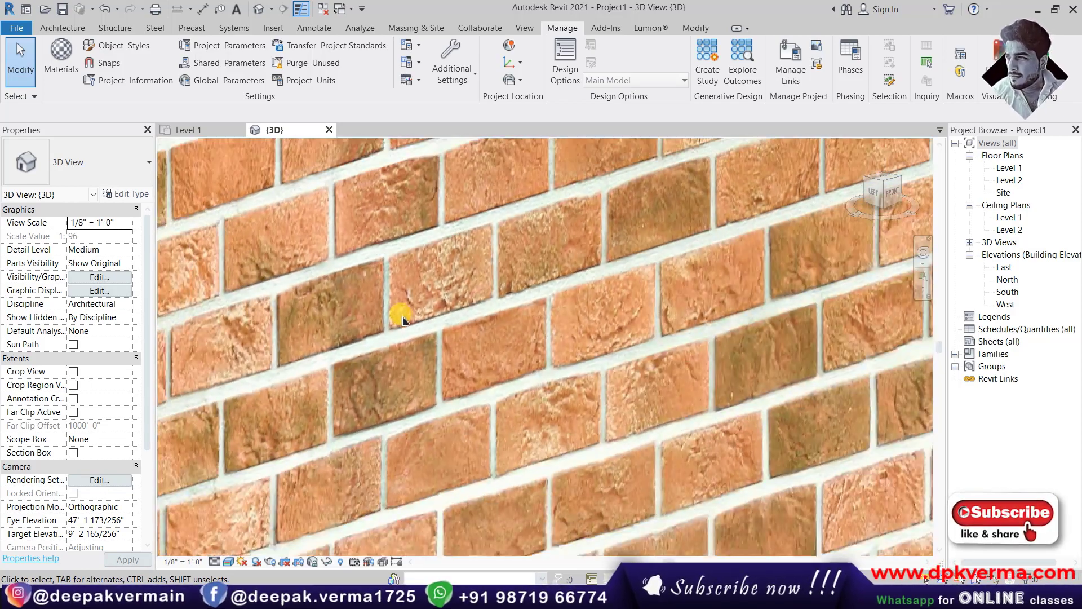
scroll(413, 291, down, 1)
scroll(415, 306, down, 1)
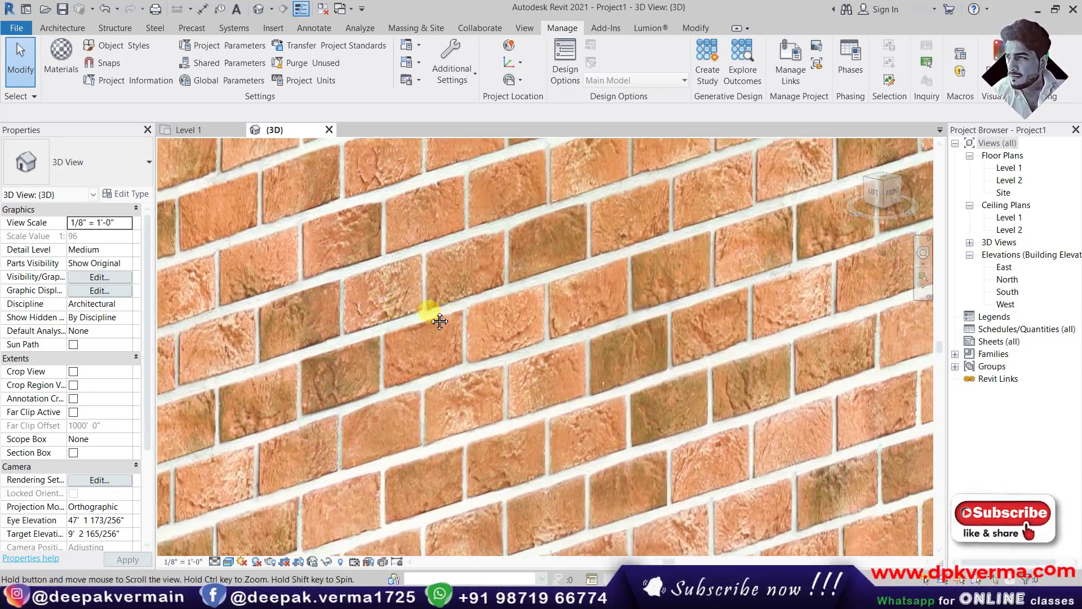
click(57, 73)
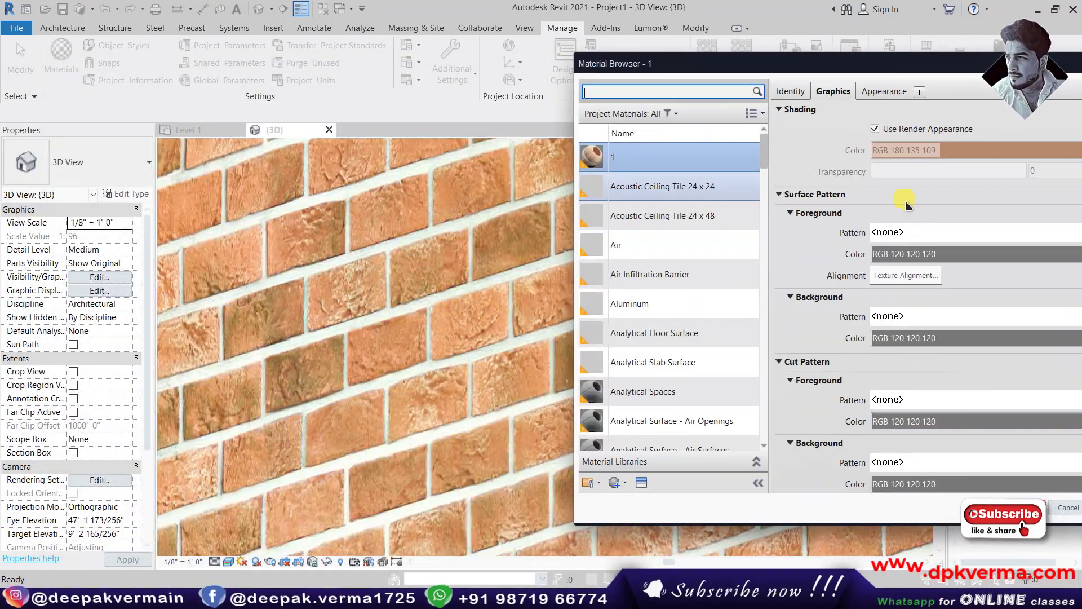
- Show the brick material's appearance properties and toggle its bump effect off and back on
click(882, 92)
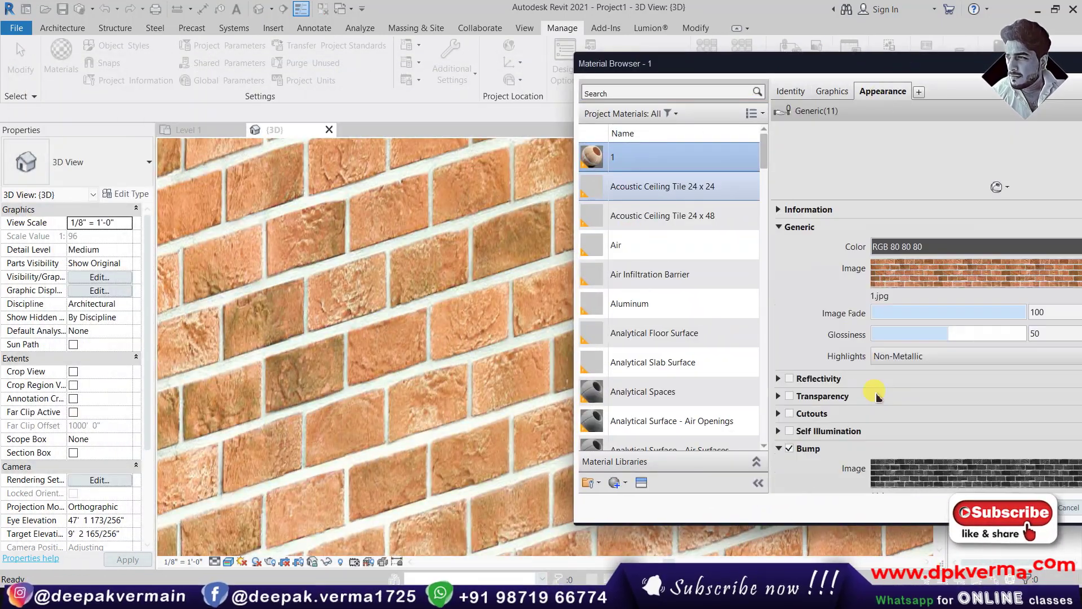
click(790, 449)
drag(922, 71, 826, 67)
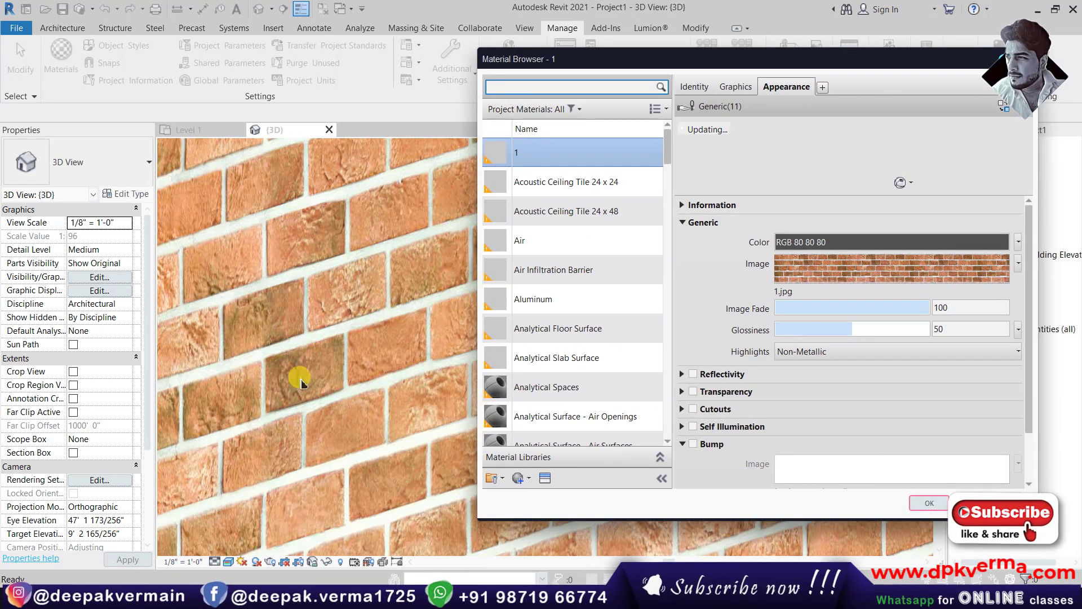
click(692, 444)
scroll(753, 461, down, 1)
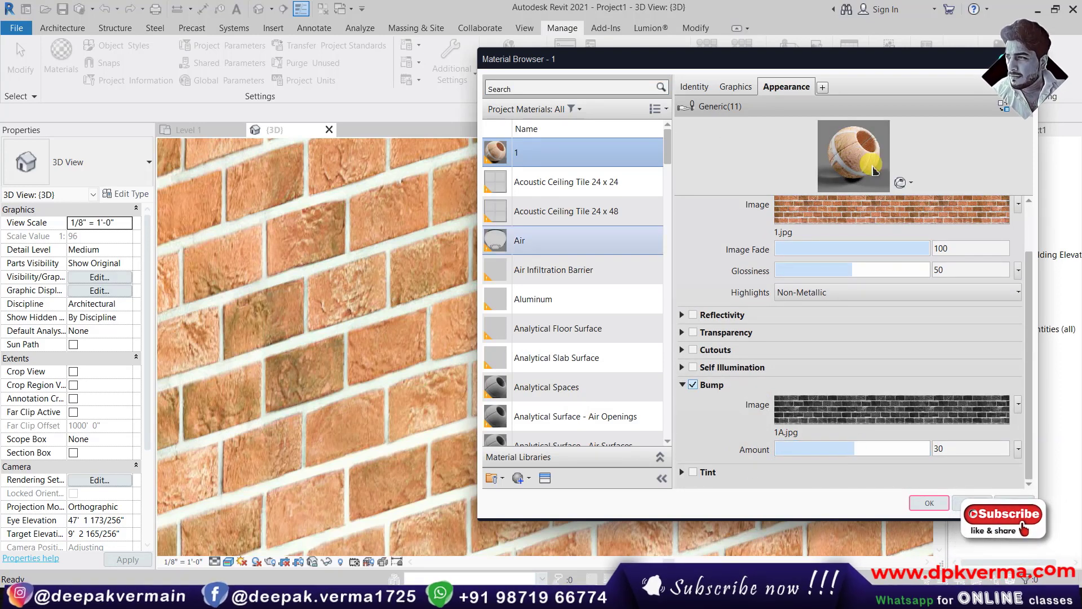
- Switch the preview scene to Walls, enlarge the preview, and raise Bump Amount to 583
click(902, 182)
mouse_move(843, 202)
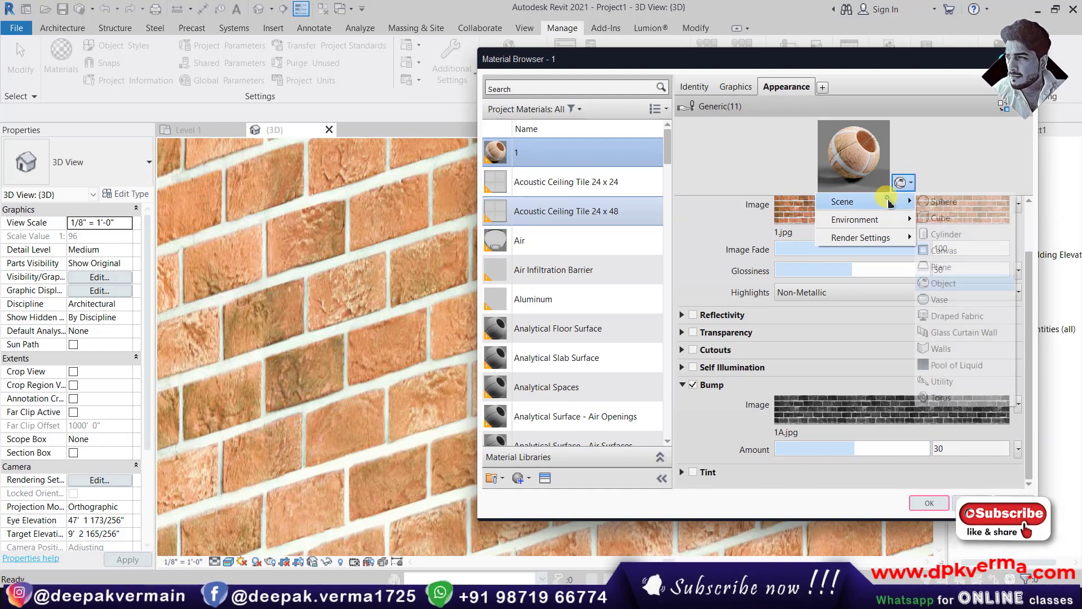
click(938, 350)
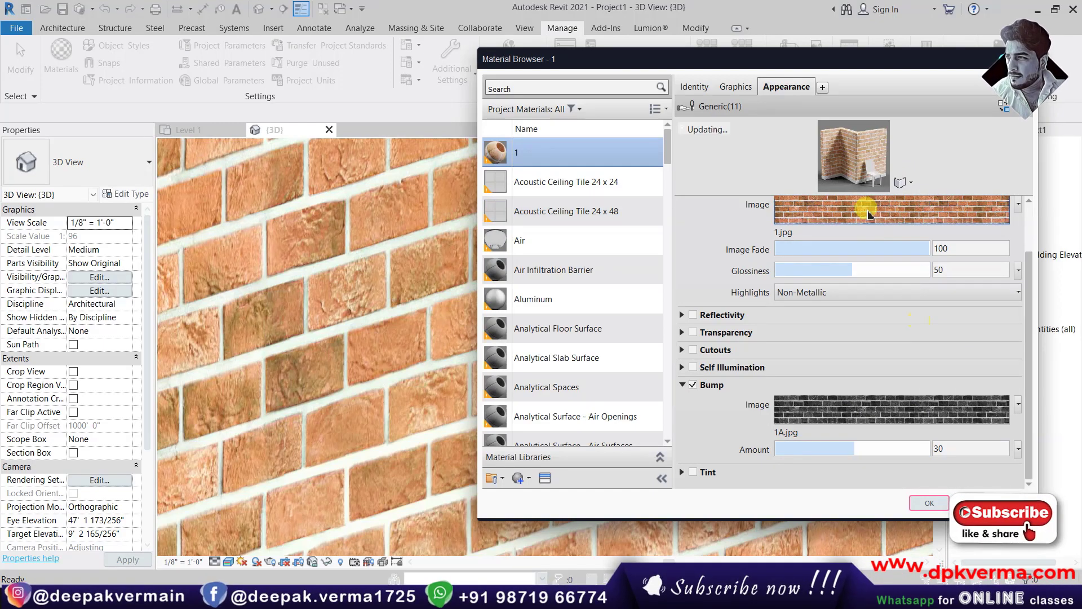
drag(853, 194, 859, 438)
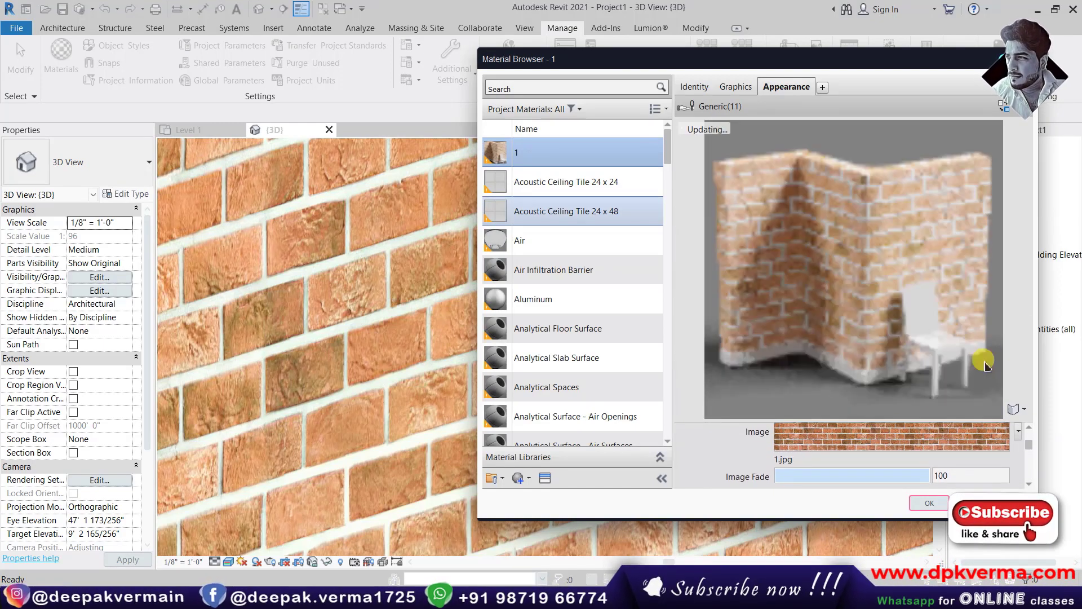
drag(1028, 445, 1029, 477)
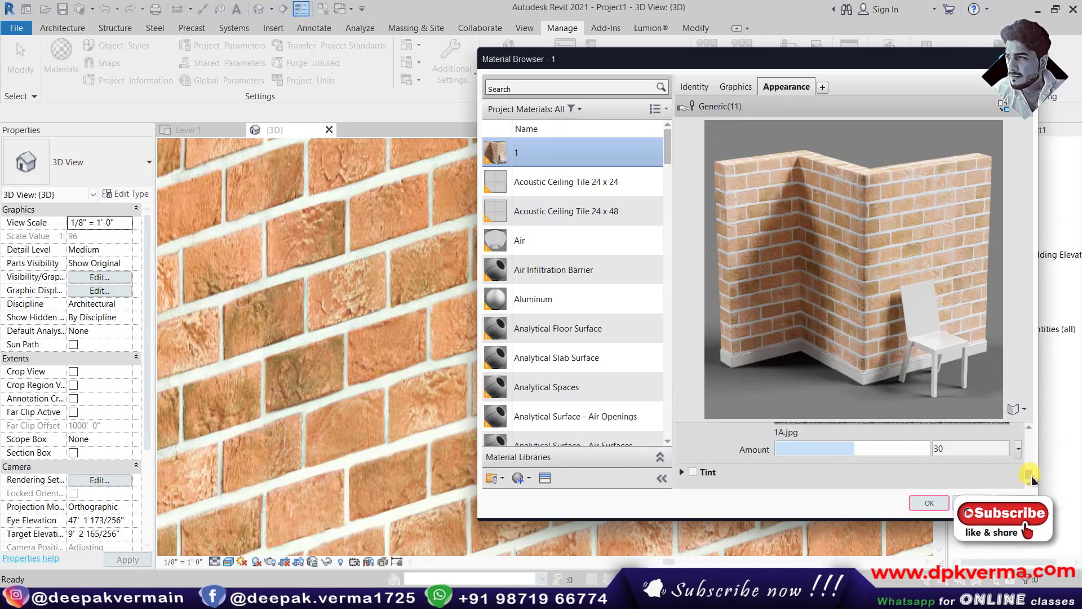
drag(854, 448, 896, 449)
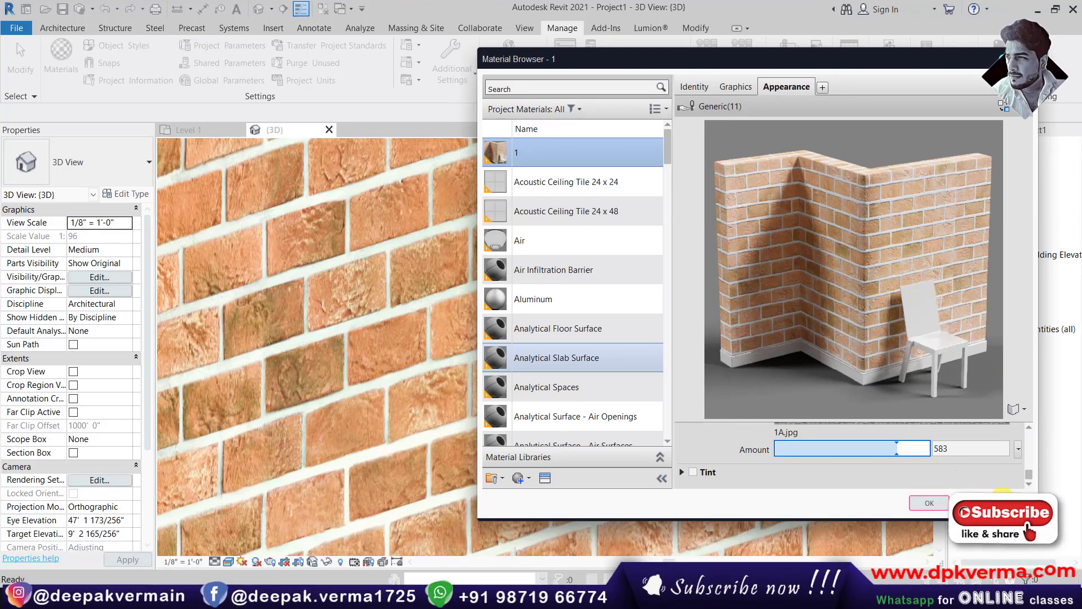
- Commit bump amount 583, then turn bump off and on to compare the brick relief
click(896, 448)
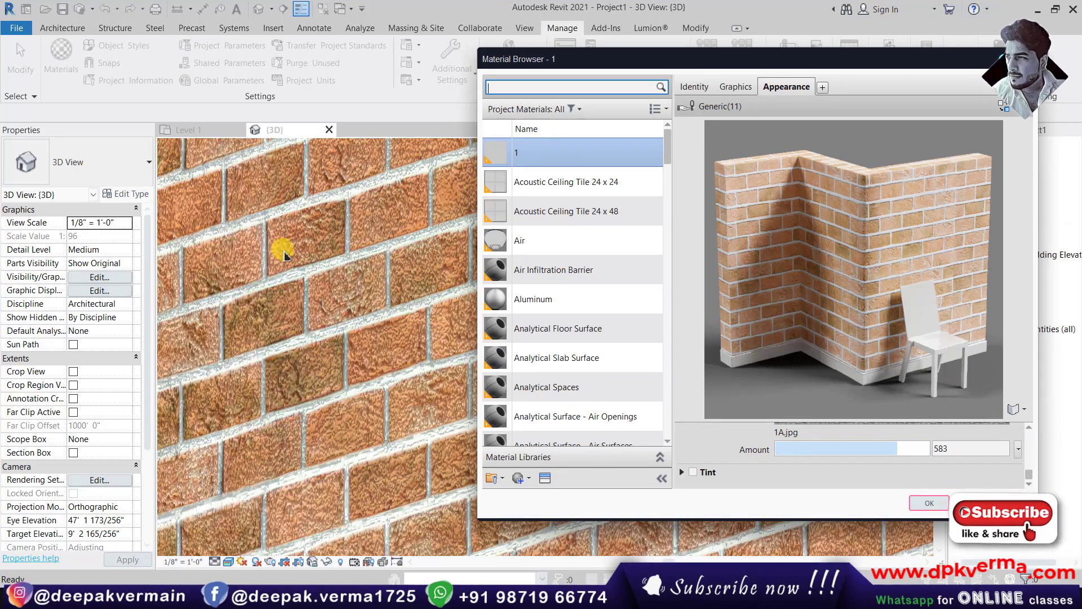
scroll(569, 406, down, 1)
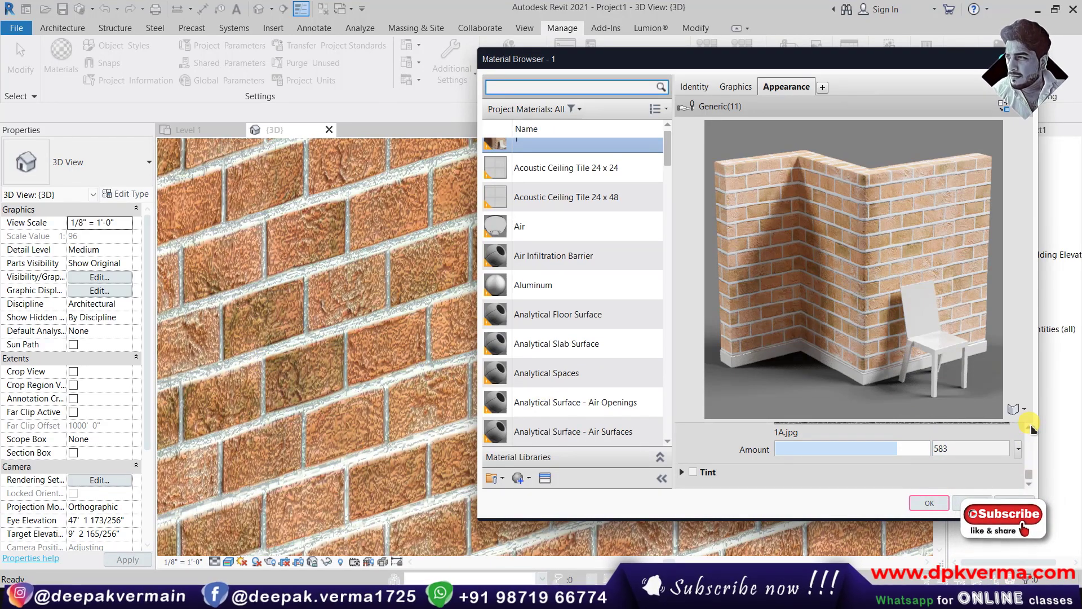
scroll(1031, 429, up, 1)
scroll(1029, 431, up, 1)
scroll(1023, 434, up, 1)
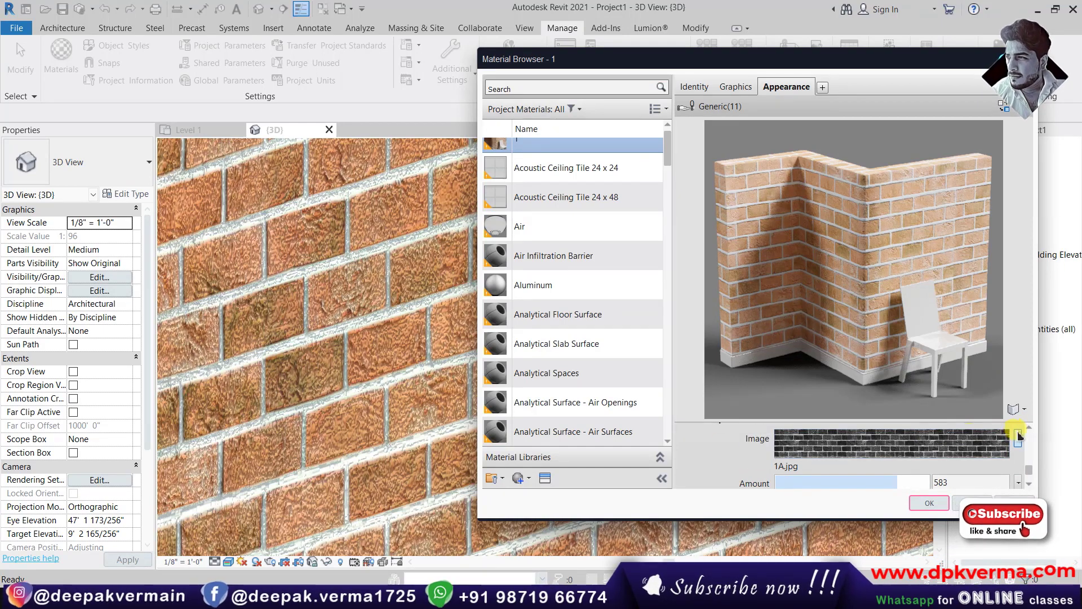
scroll(1023, 434, up, 1)
click(692, 442)
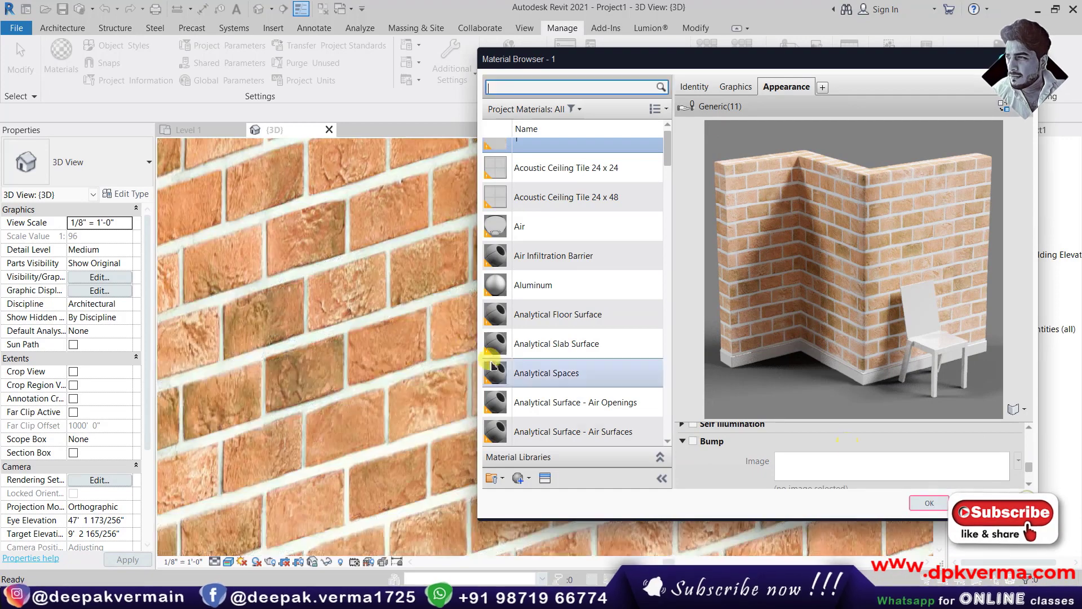
click(693, 441)
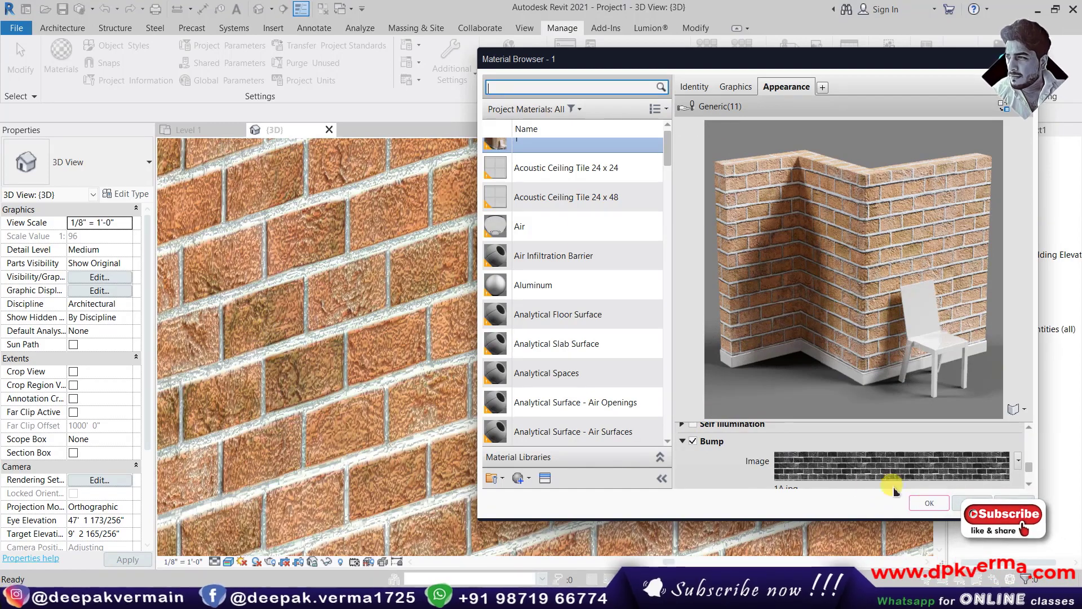
click(930, 503)
scroll(425, 372, down, 3)
scroll(430, 367, down, 2)
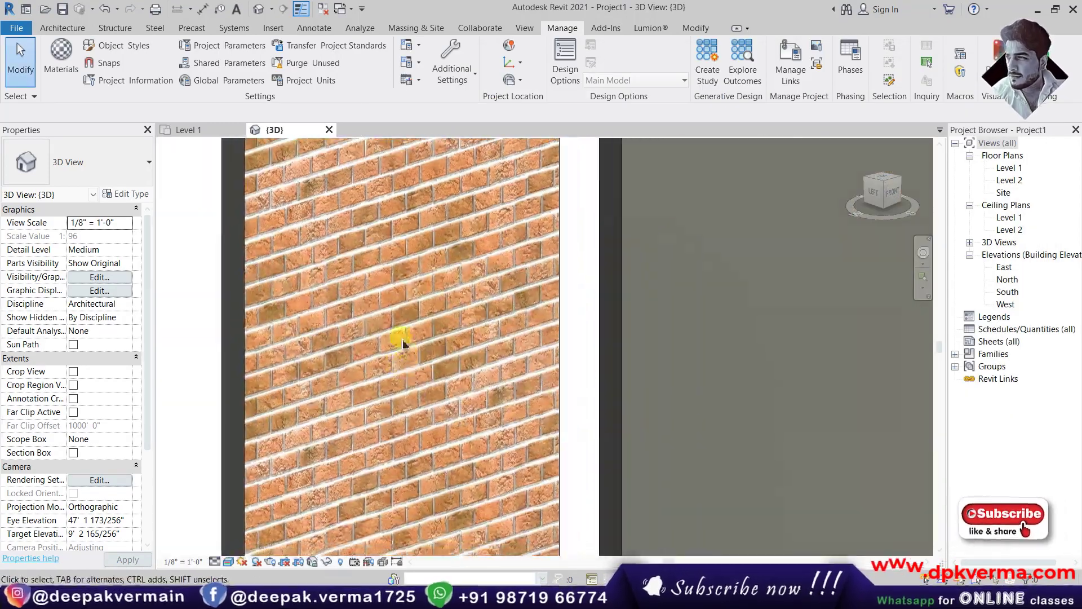
scroll(398, 338, down, 3)
scroll(379, 321, down, 1)
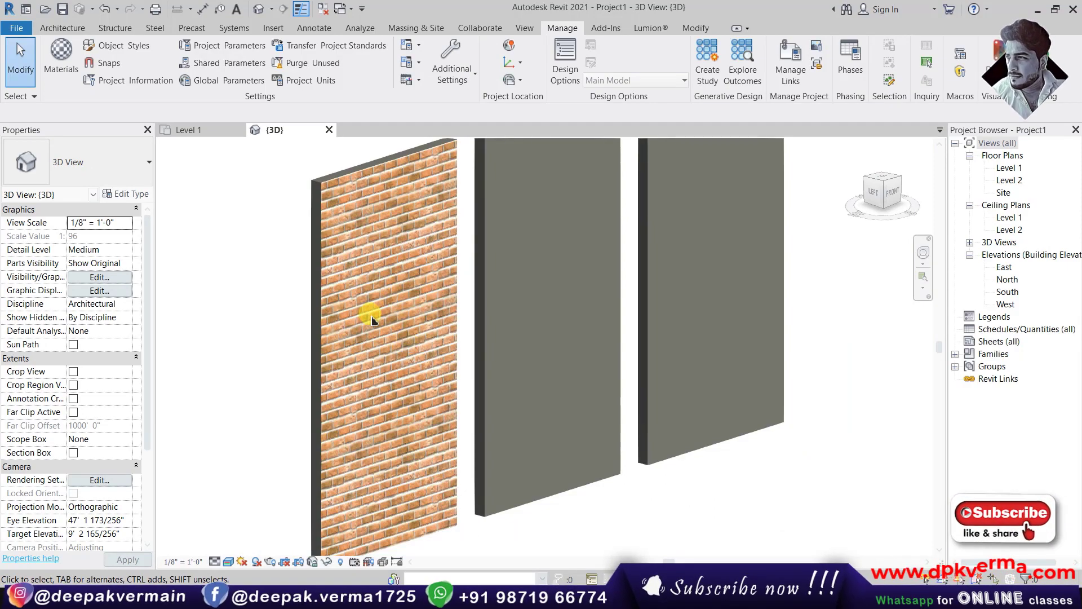
scroll(372, 316, up, 2)
scroll(370, 312, up, 3)
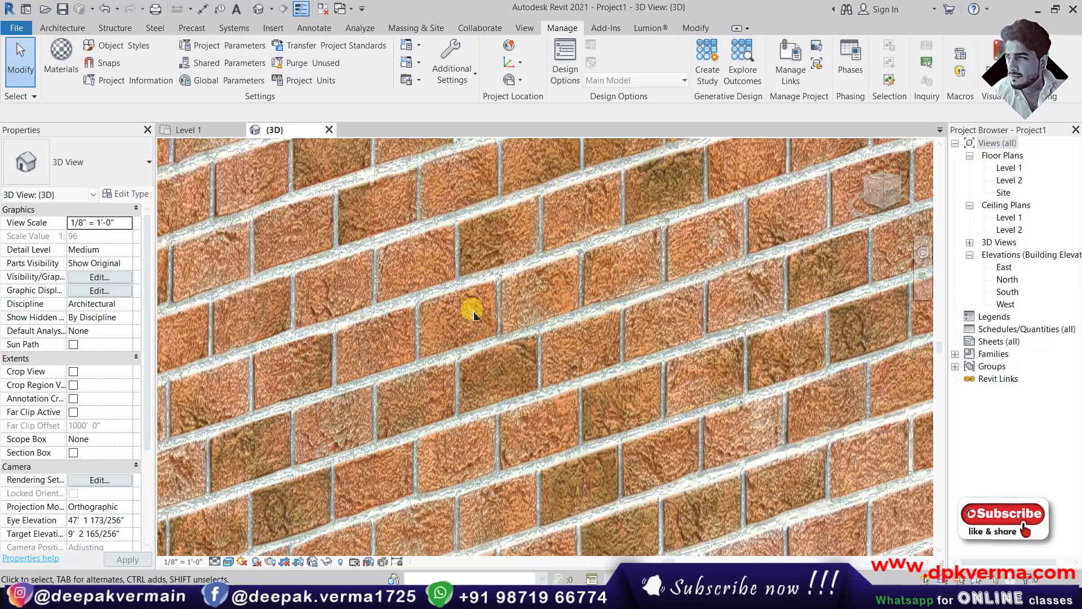
scroll(463, 290, up, 1)
scroll(464, 291, down, 2)
scroll(459, 295, down, 2)
scroll(462, 305, down, 2)
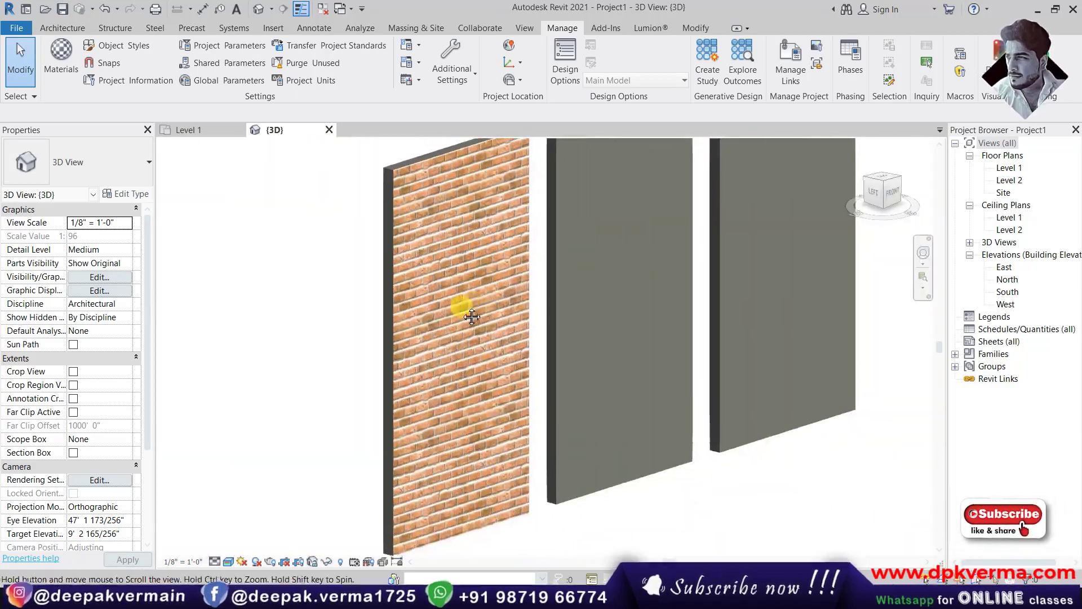
scroll(280, 348, down, 1)
scroll(281, 347, down, 1)
scroll(285, 343, down, 1)
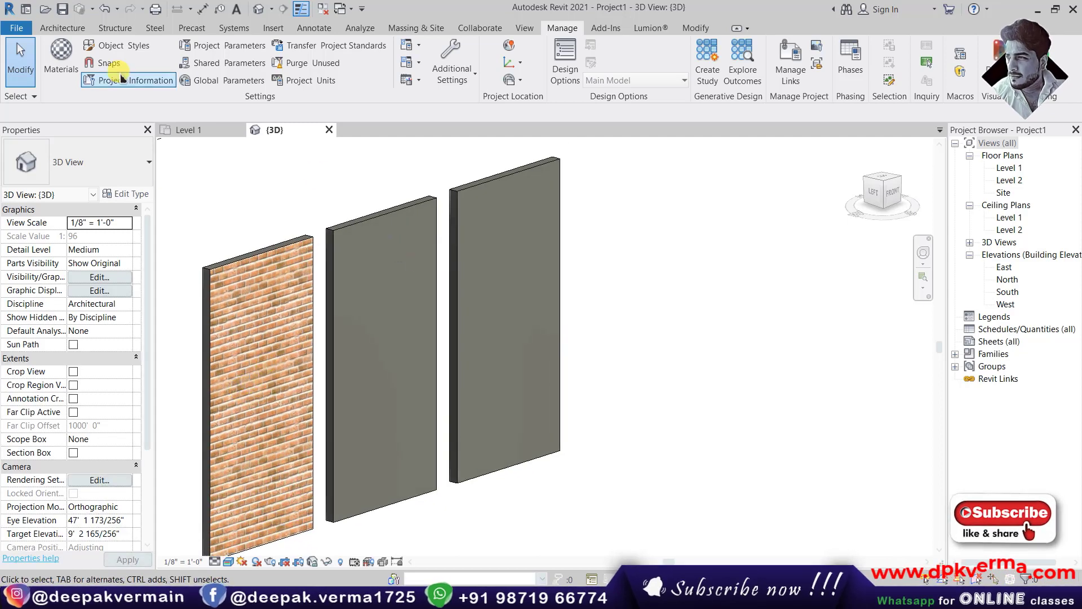
- Create a new blank material in the Material Browser and name it 2
click(62, 66)
click(524, 478)
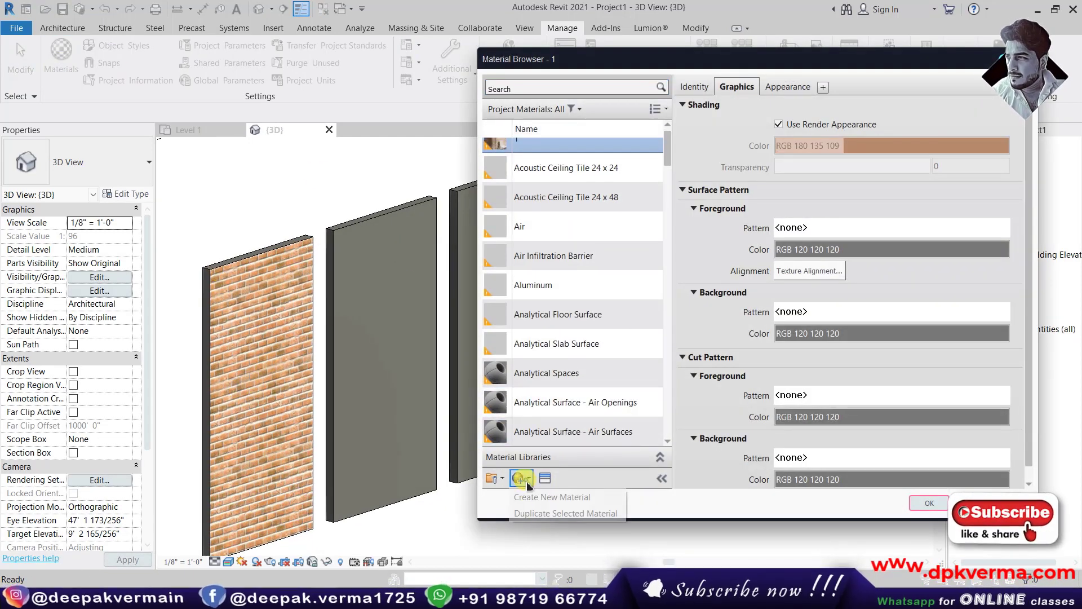
click(540, 499)
right_click(530, 284)
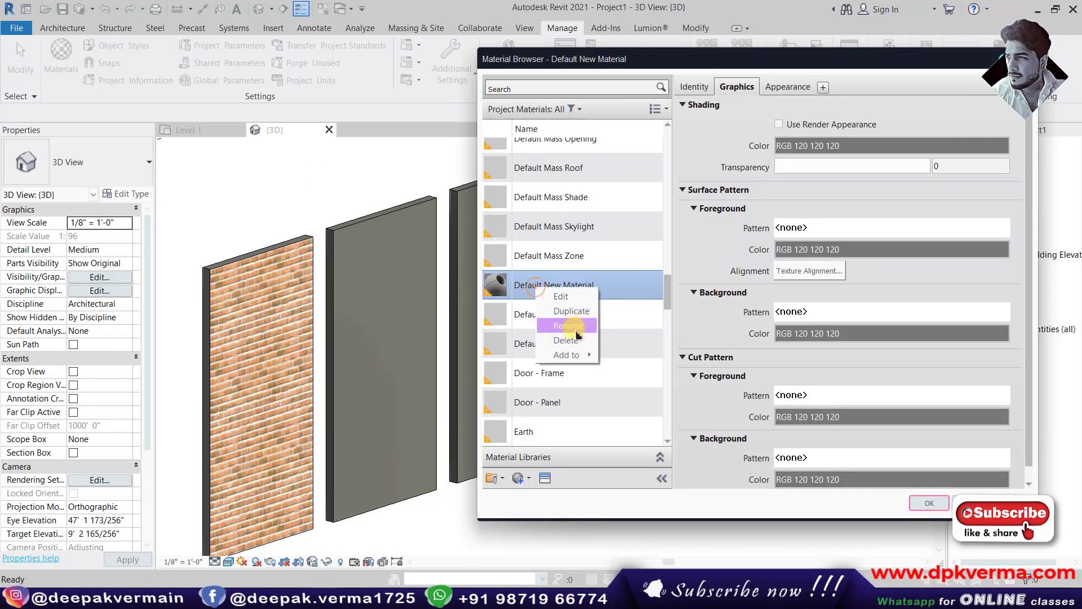
click(571, 329)
text(2)
click(571, 331)
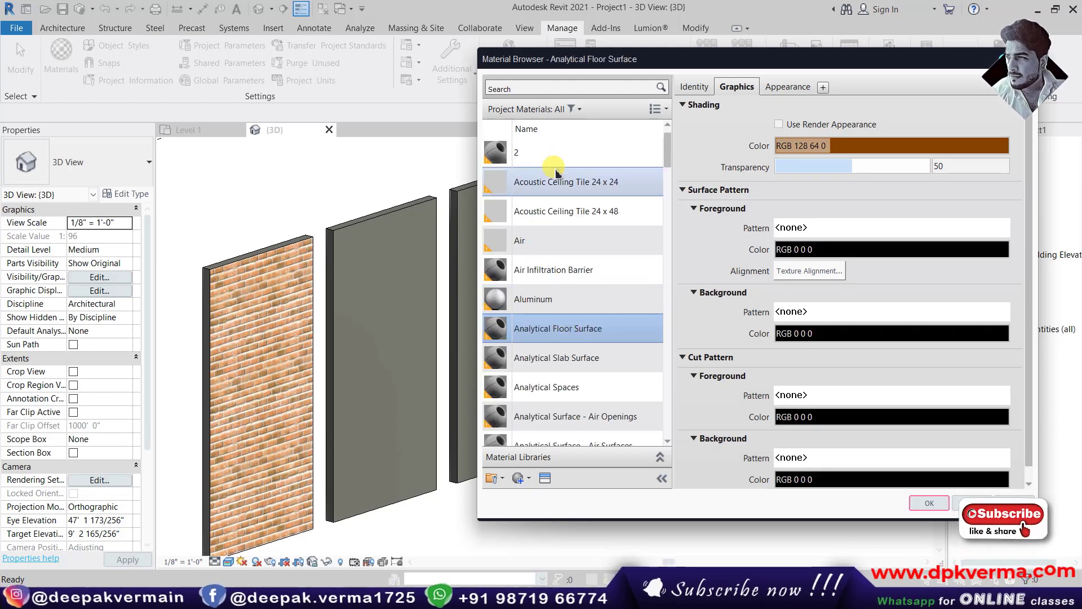
click(517, 152)
- Enable Use Render Appearance and load 2.jpg as the appearance image at 8'-0" sample size
click(784, 125)
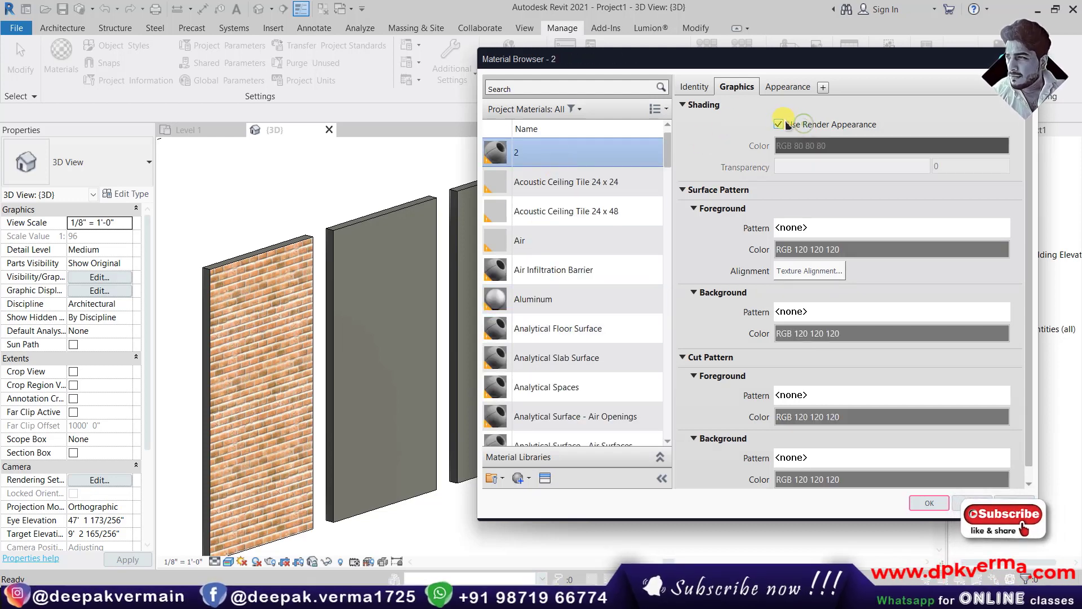
click(783, 87)
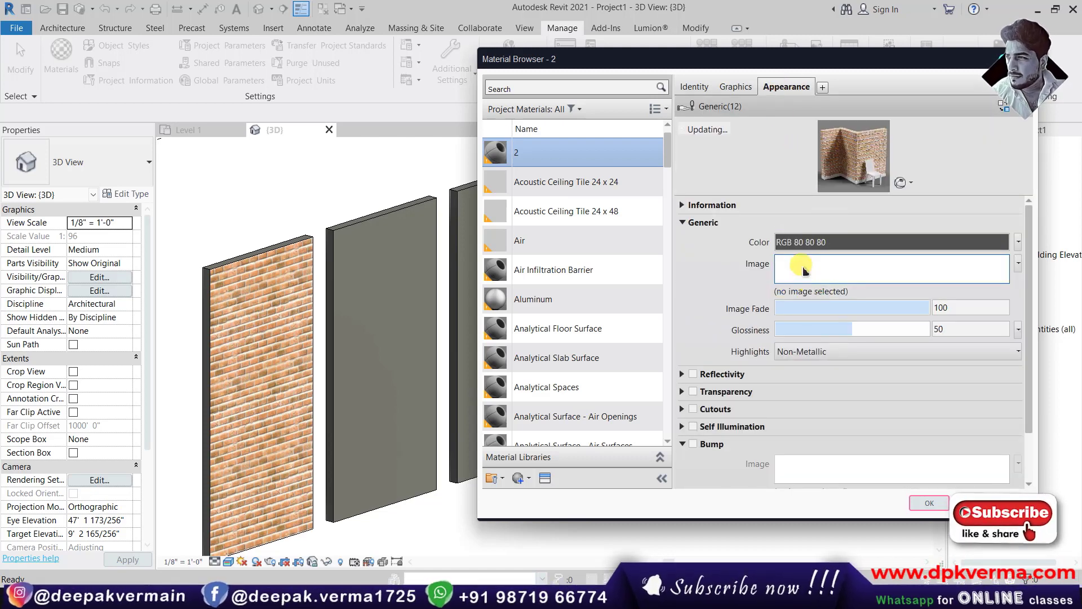
click(805, 266)
click(284, 105)
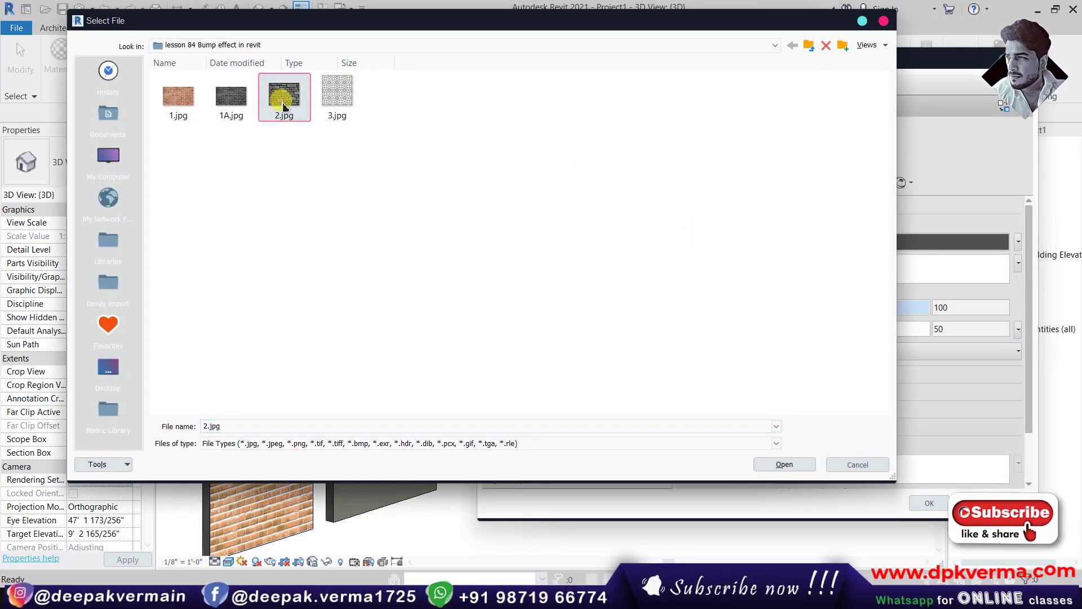
click(783, 463)
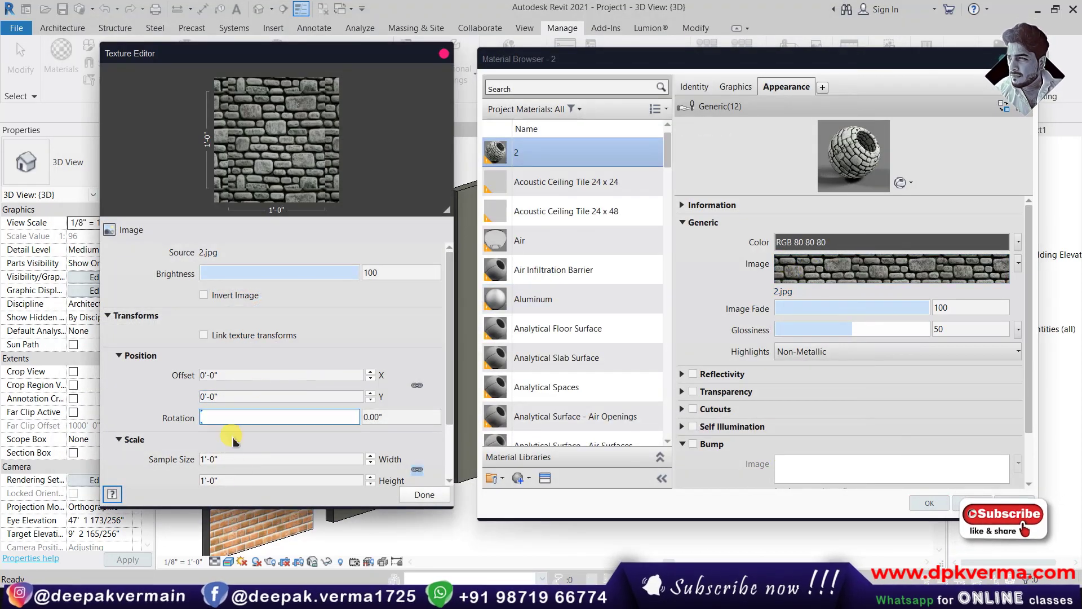
click(243, 459)
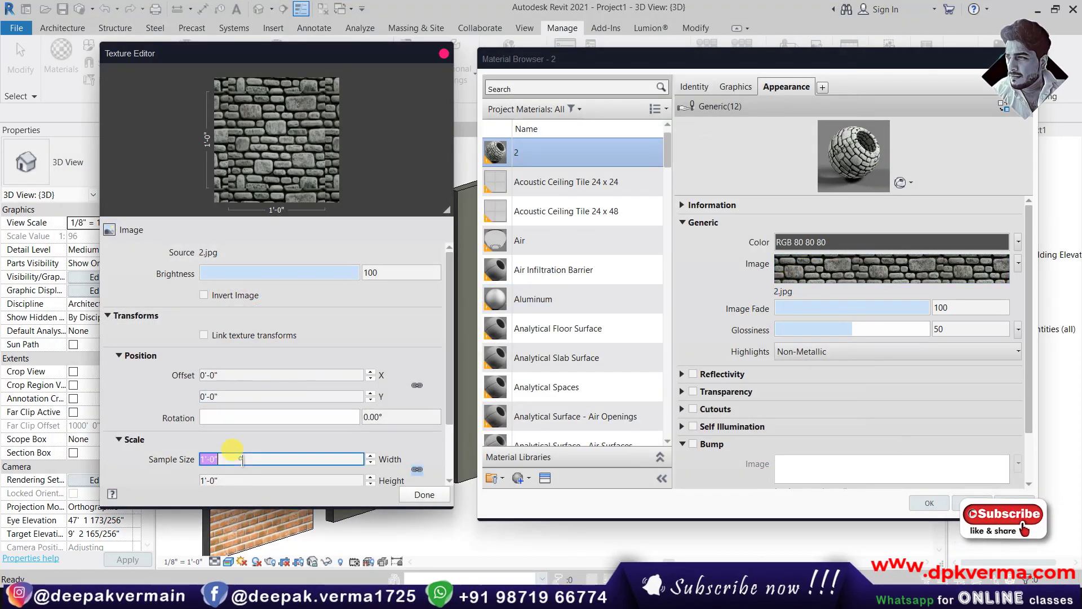
mouse_move(259, 485)
text(8')
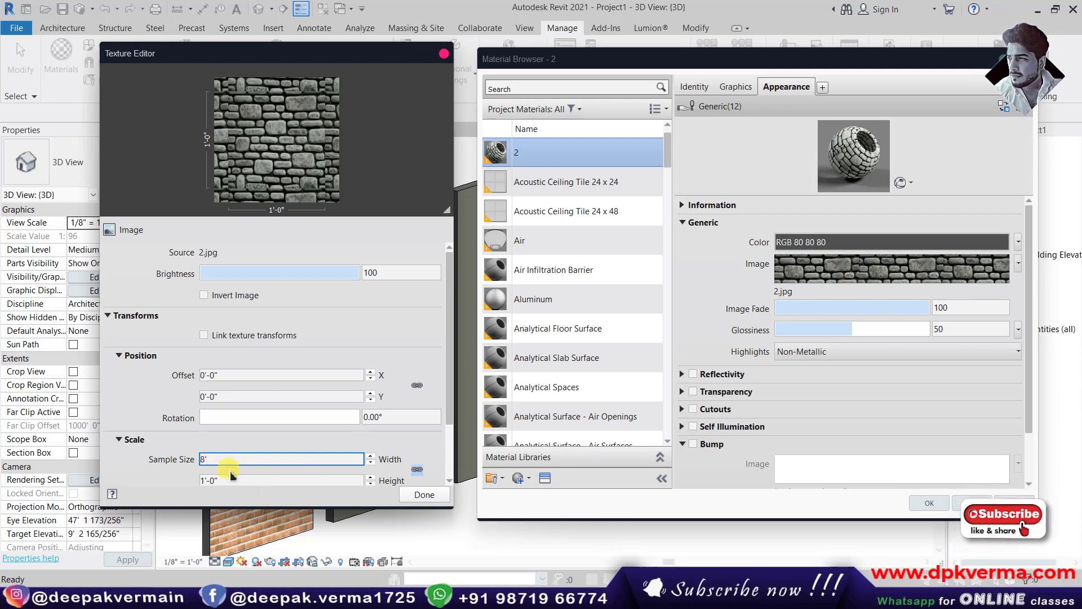
key(Tab)
scroll(224, 451, down, 1)
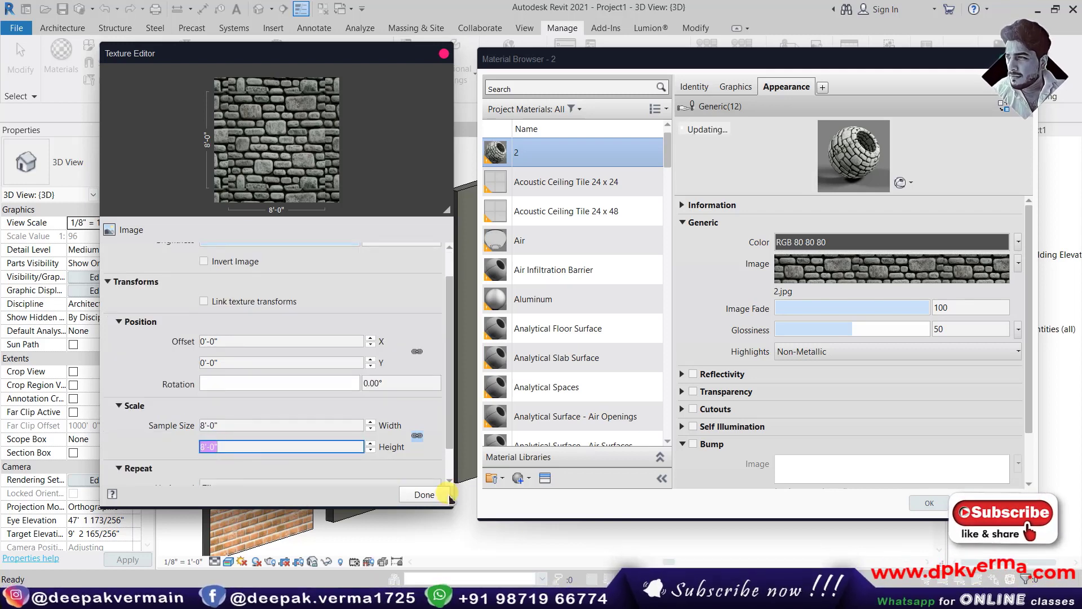
click(446, 495)
- Change the material preview to a different scene shape and enlarge it
click(900, 188)
mouse_move(842, 201)
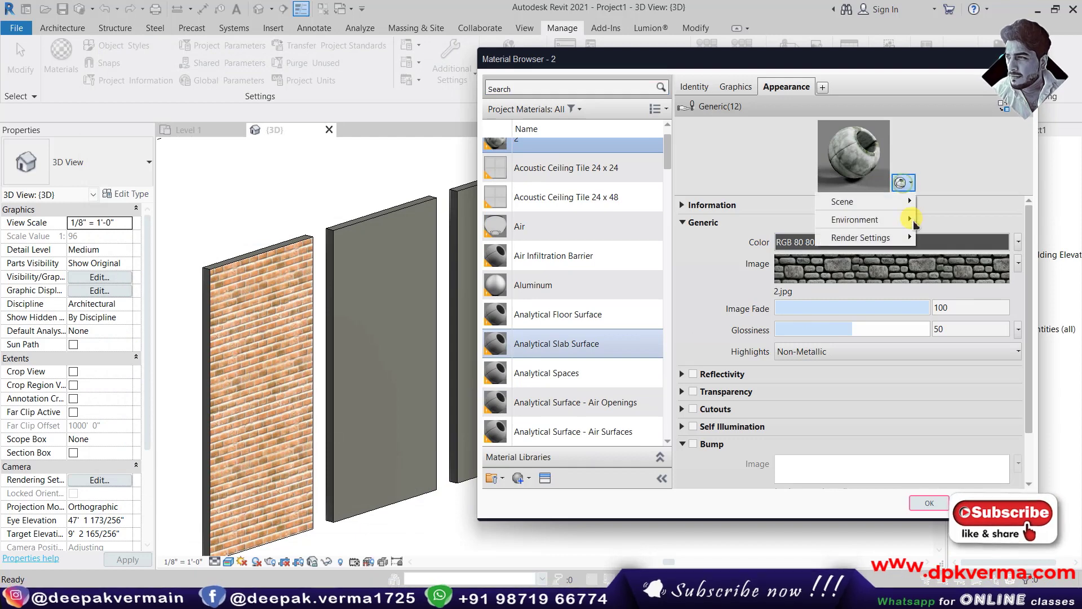
click(945, 366)
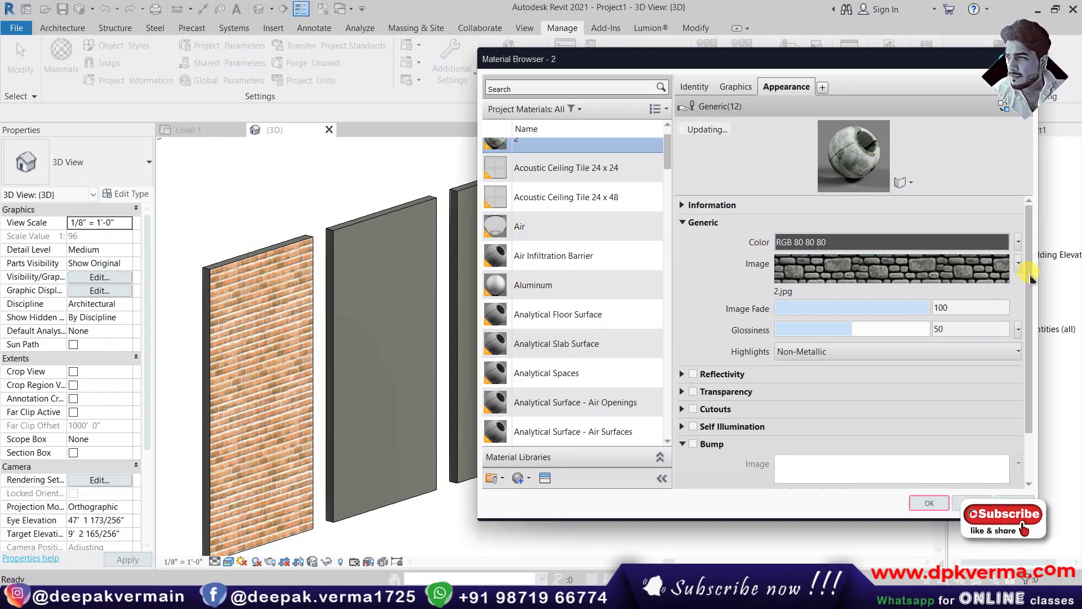
drag(1029, 272, 1031, 333)
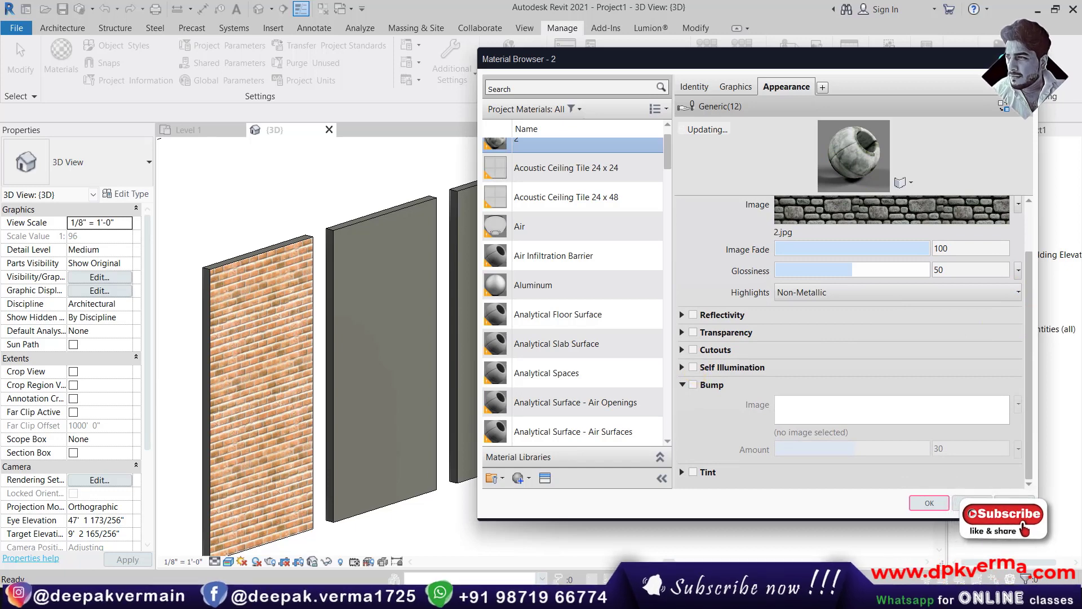
click(116, 532)
- Open 2.jpg in Photoshop and add a Black & White adjustment layer
drag(471, 180, 395, 585)
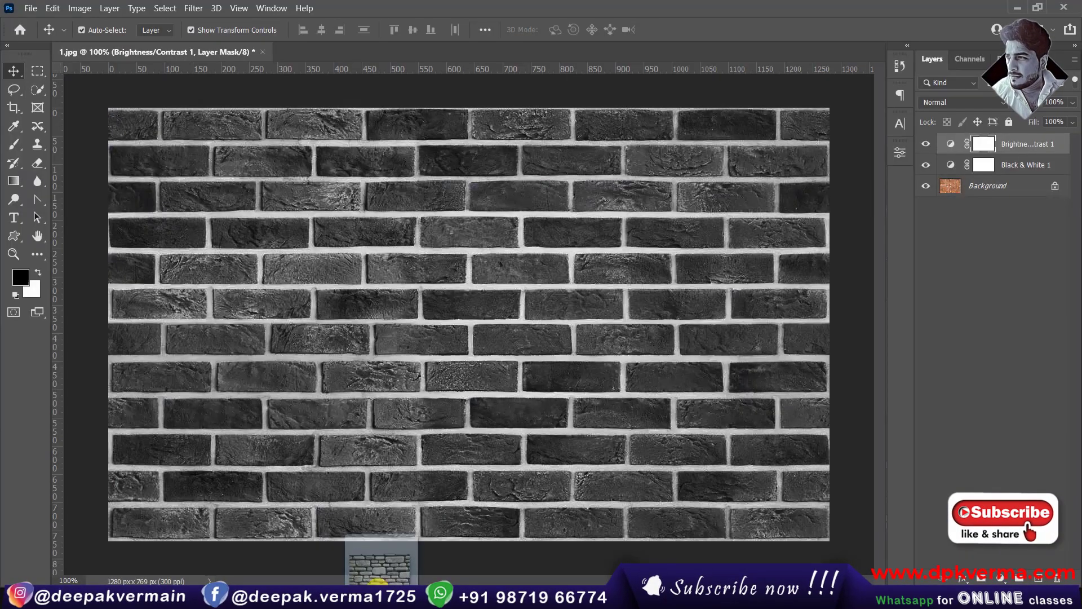
drag(395, 585, 332, 352)
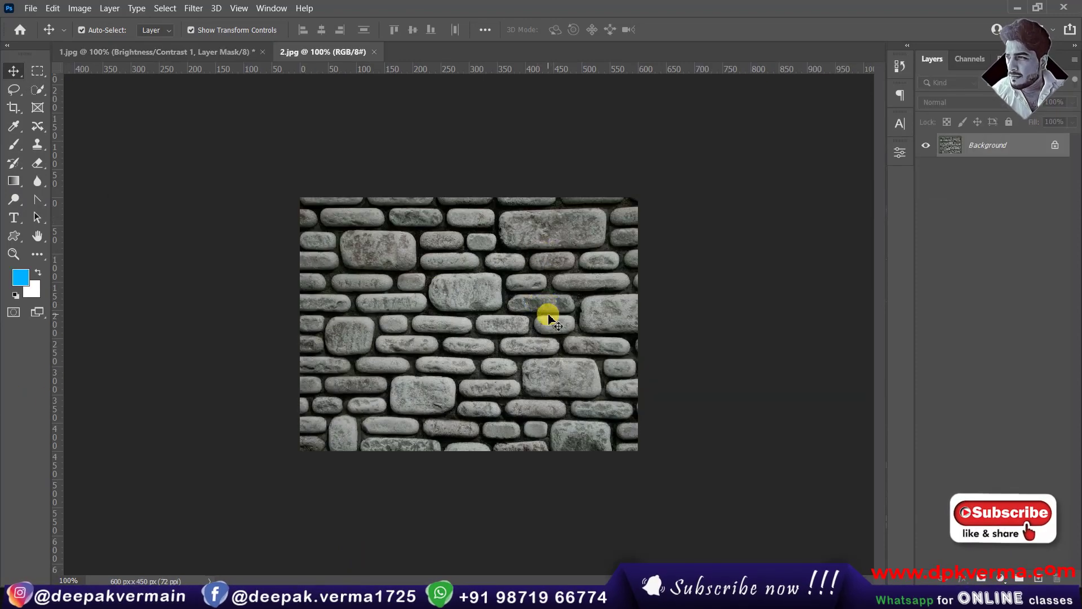
alt+scroll(549, 319, up, 3)
alt+scroll(550, 319, up, 2)
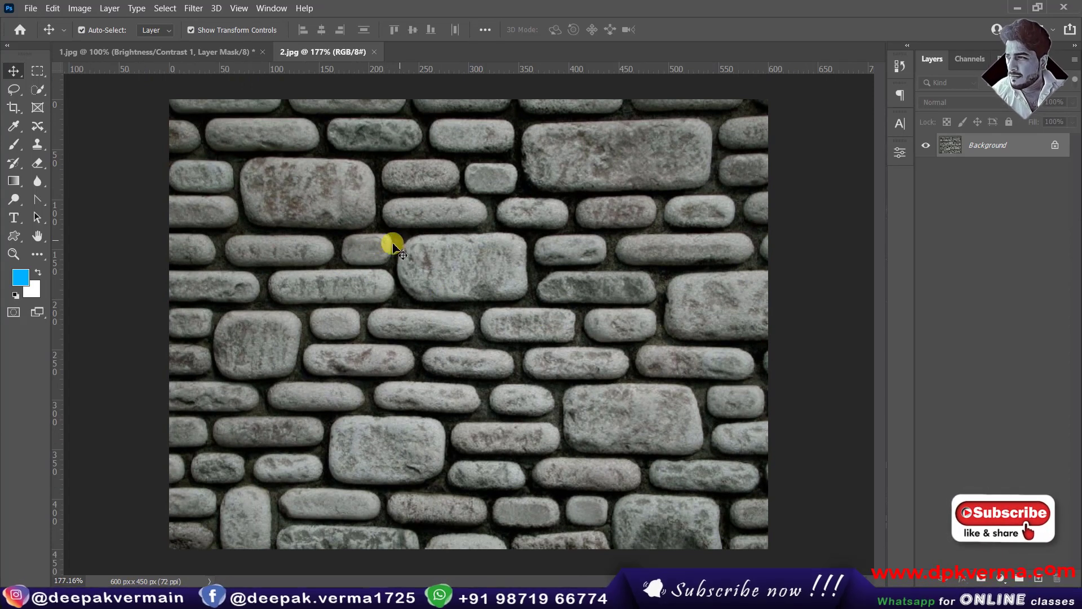
click(981, 568)
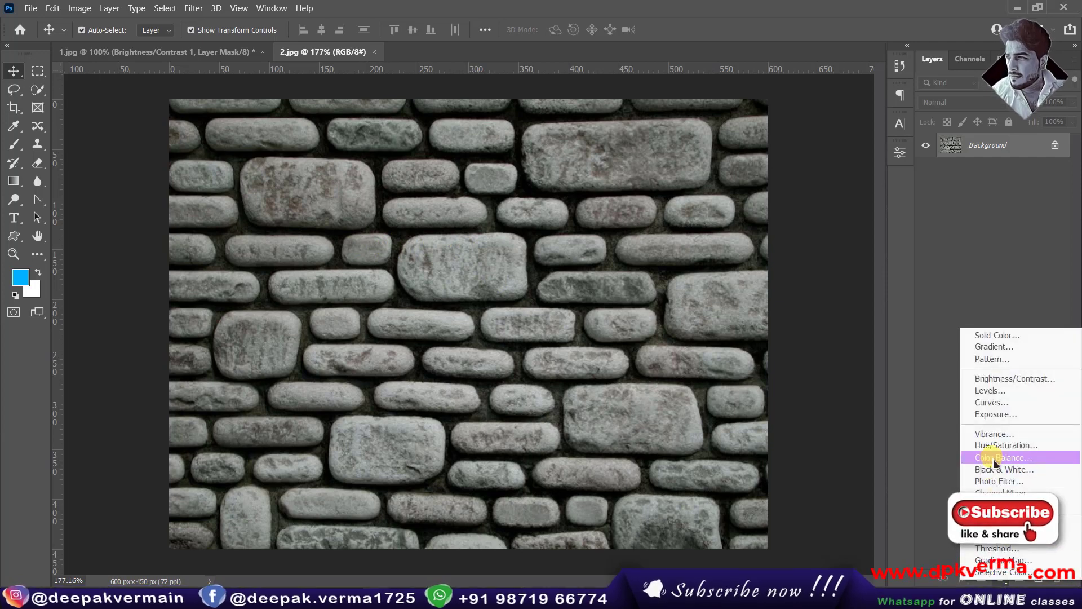
click(999, 471)
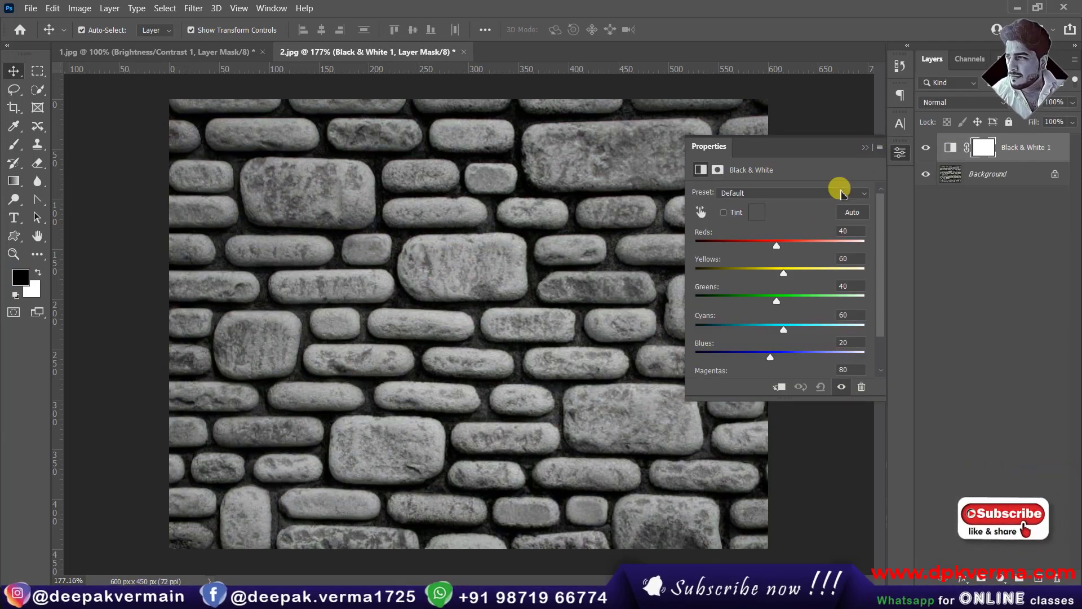
click(863, 148)
- Add a Brightness/Contrast adjustment with contrast 100 and brightness 139
click(1001, 578)
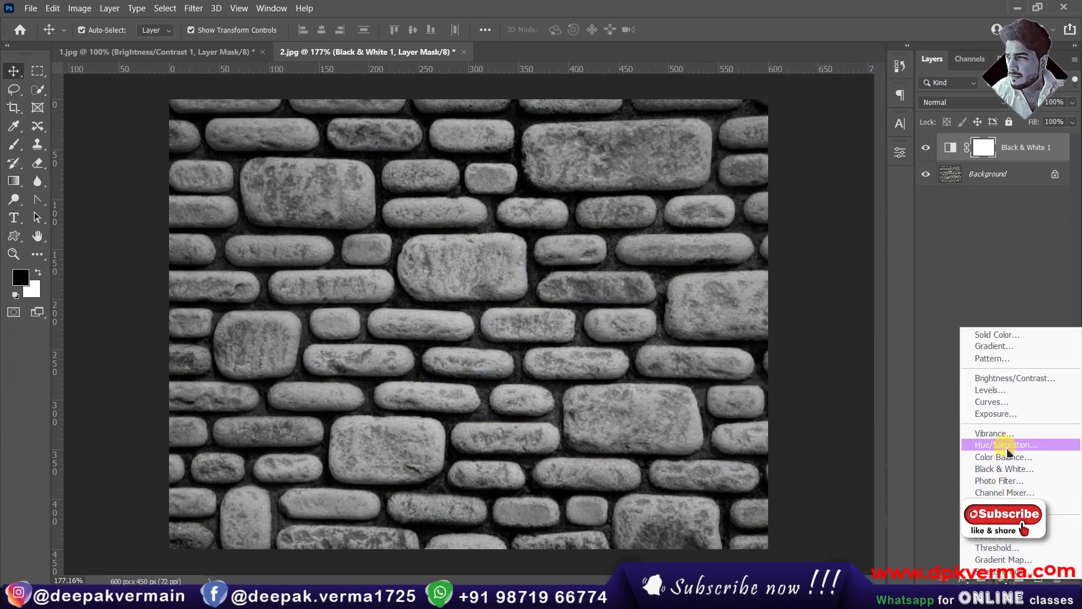
click(1001, 374)
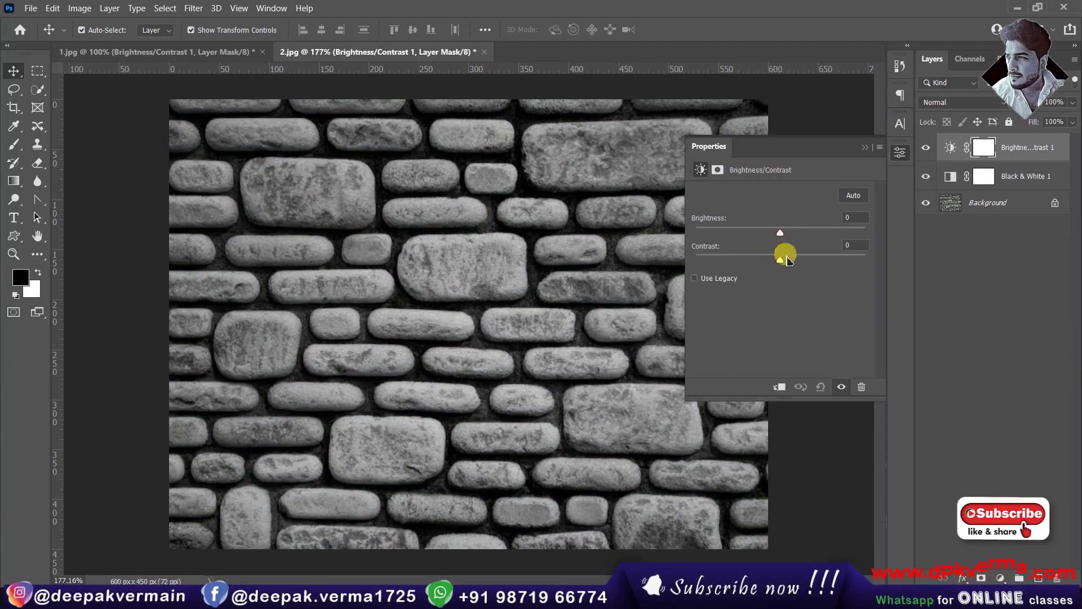
drag(782, 260, 885, 261)
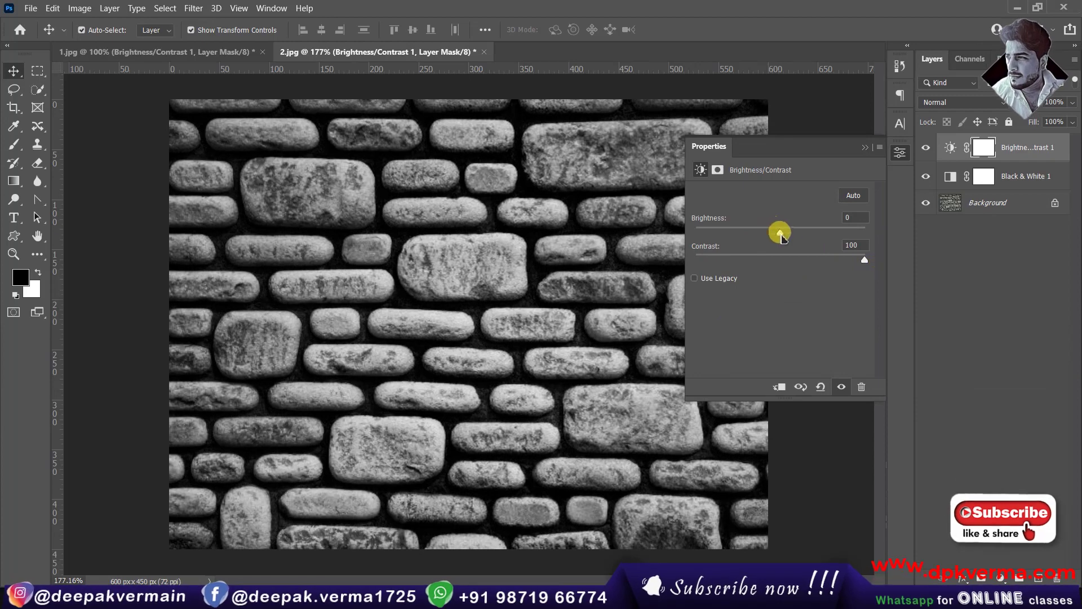
mouse_move(781, 233)
mouse_down()
mouse_move(866, 236)
mouse_move(857, 233)
mouse_up()
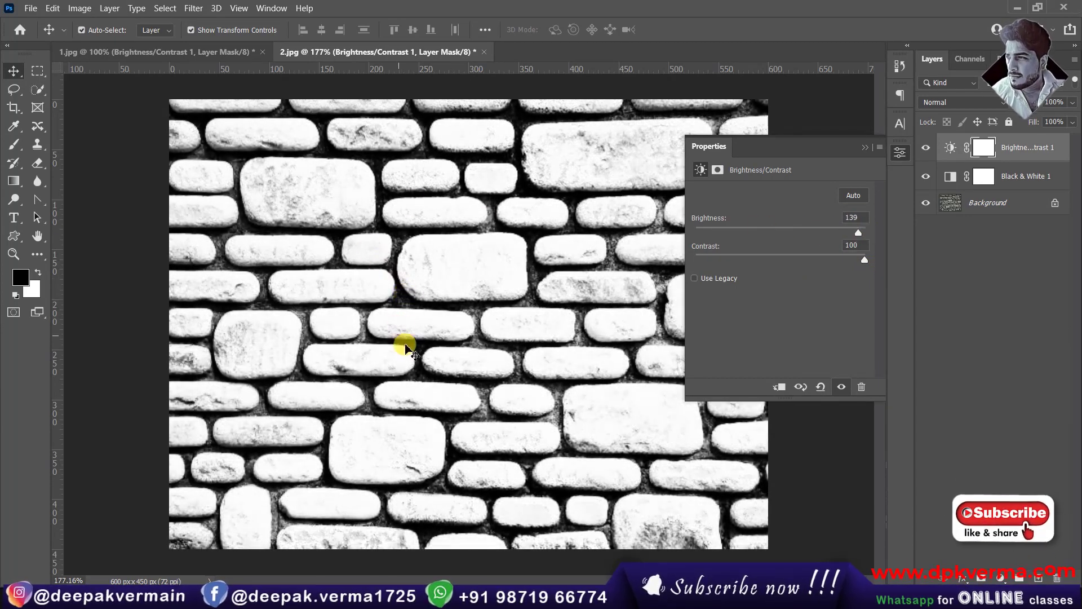
click(866, 147)
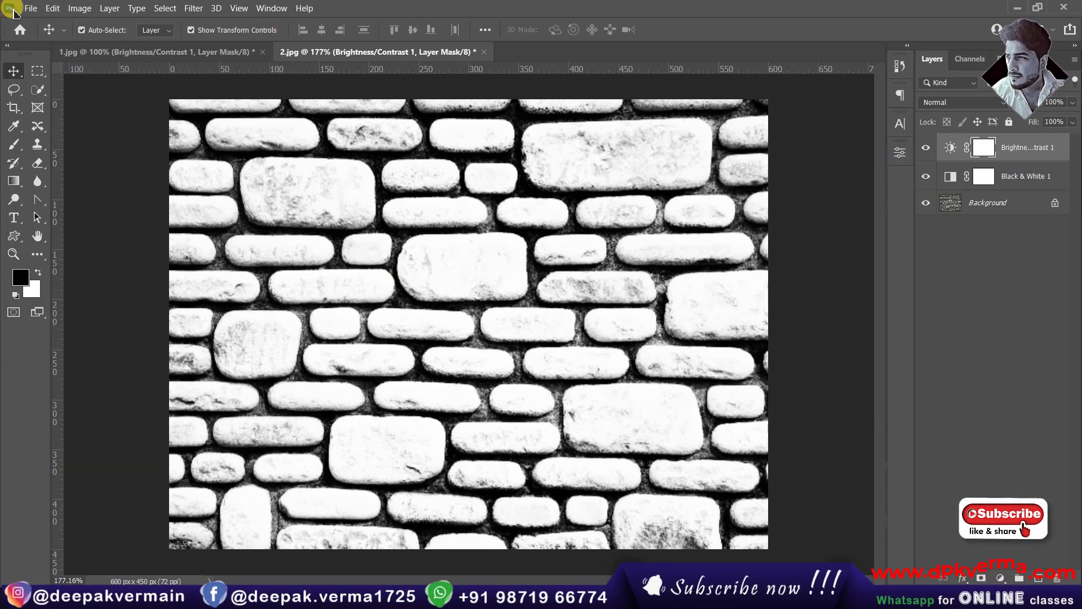
- Save the image as a JPEG named 2A
click(28, 7)
click(73, 177)
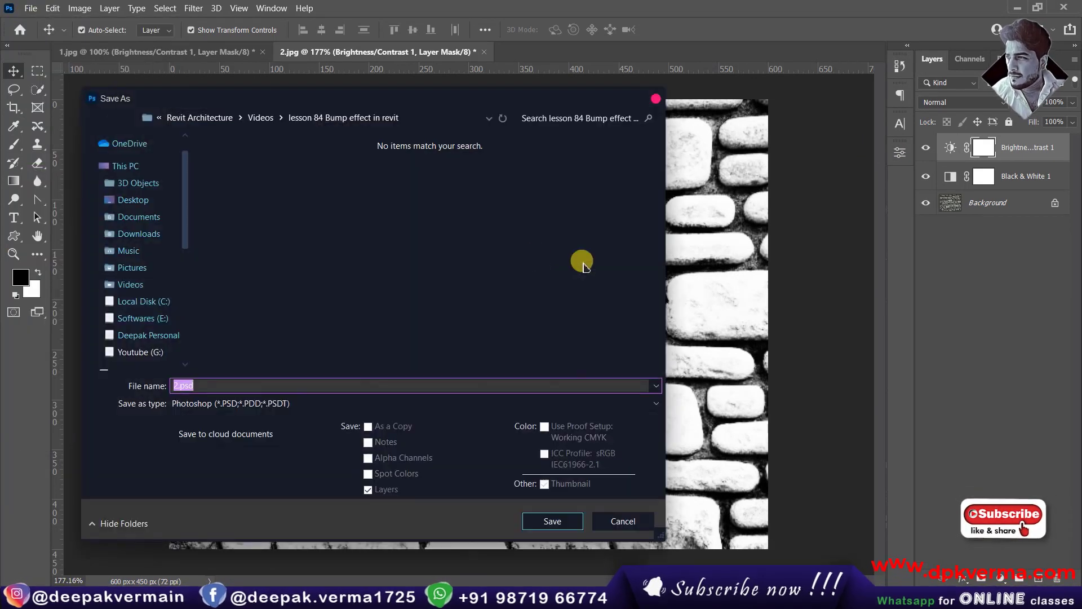
click(251, 402)
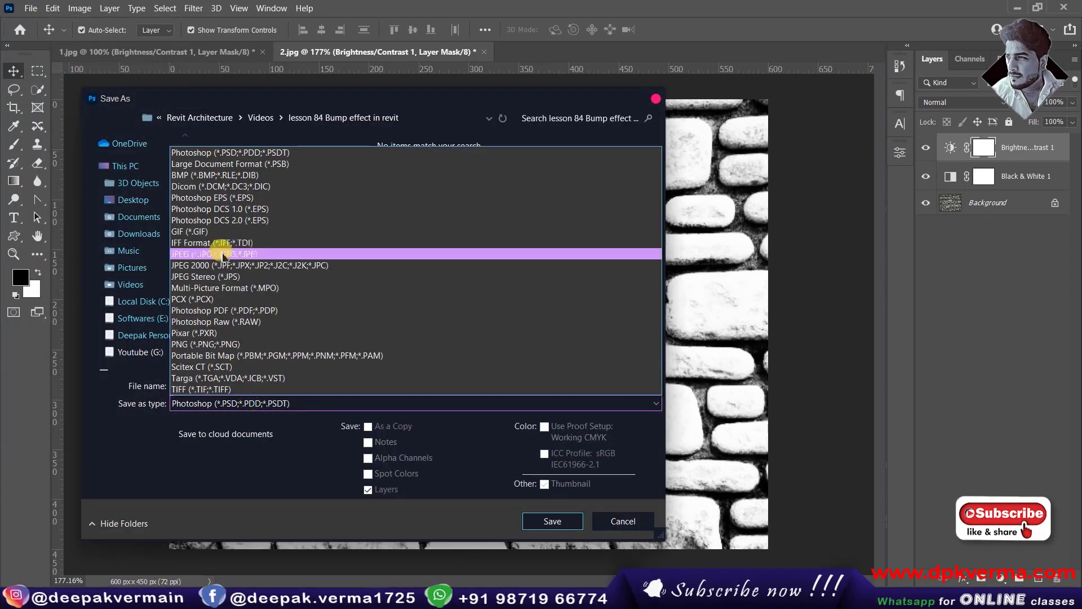
click(223, 254)
click(284, 386)
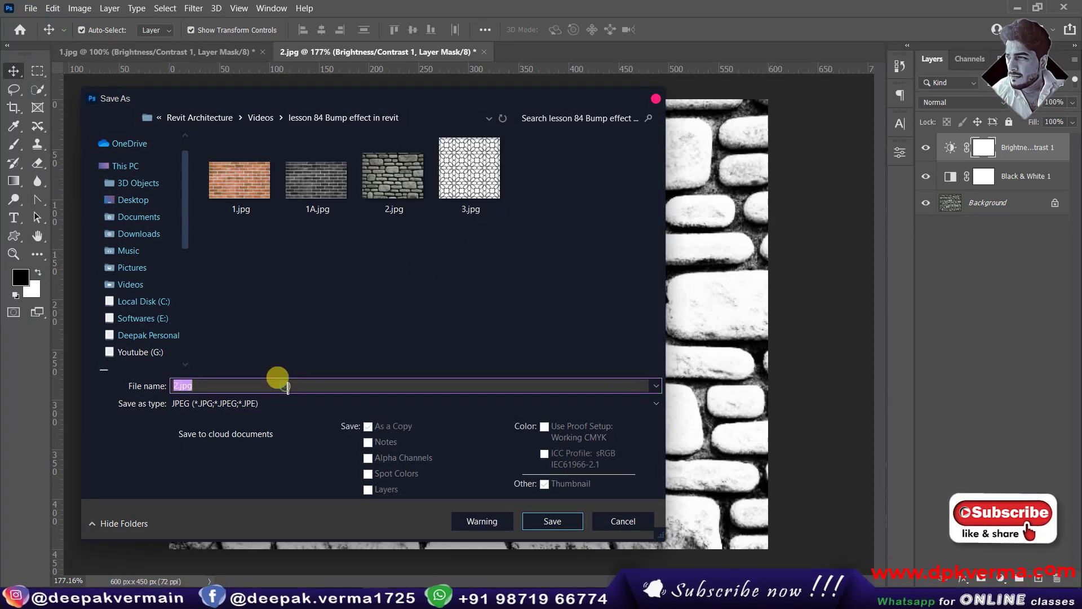
text(2A)
click(553, 522)
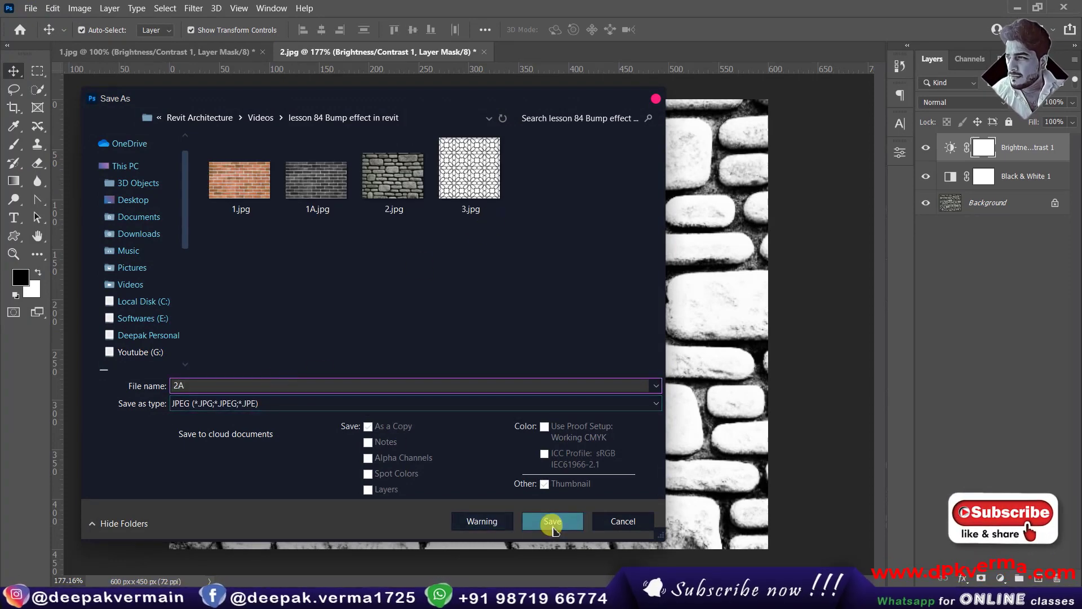
- Confirm the JPEG quality and load 2A.jpg as stone material 2's bump image
click(622, 140)
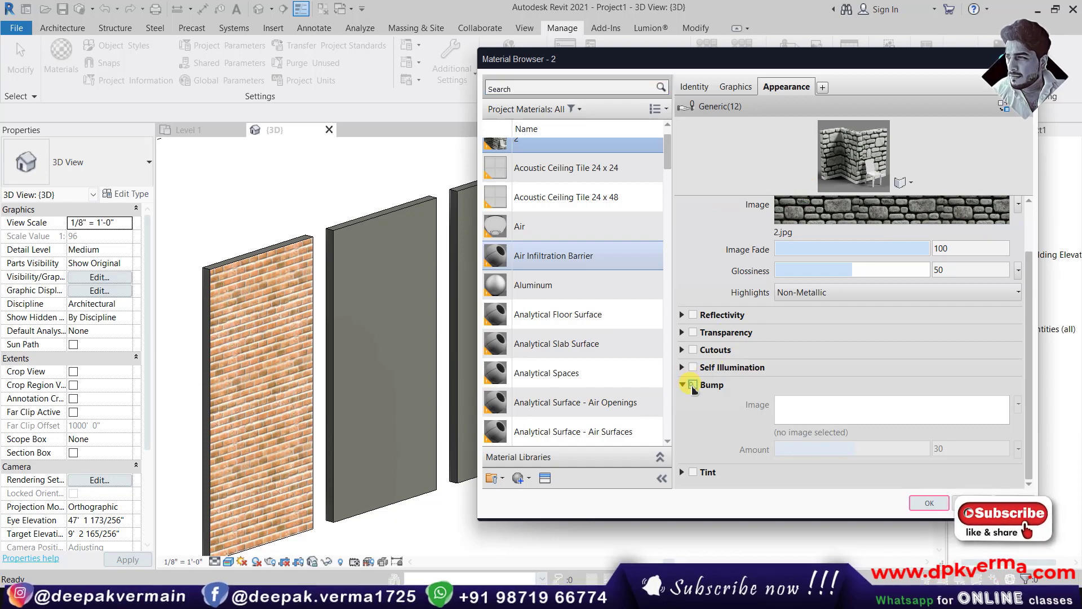
click(780, 405)
ctrl+scroll(374, 150, up, 2)
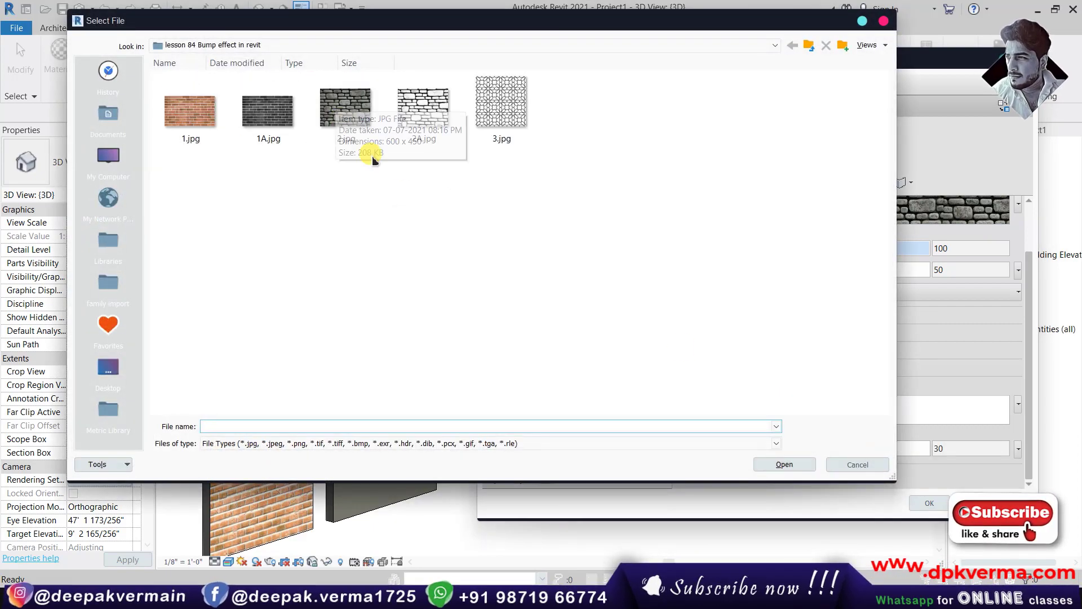
ctrl+scroll(609, 231, up, 2)
click(203, 363)
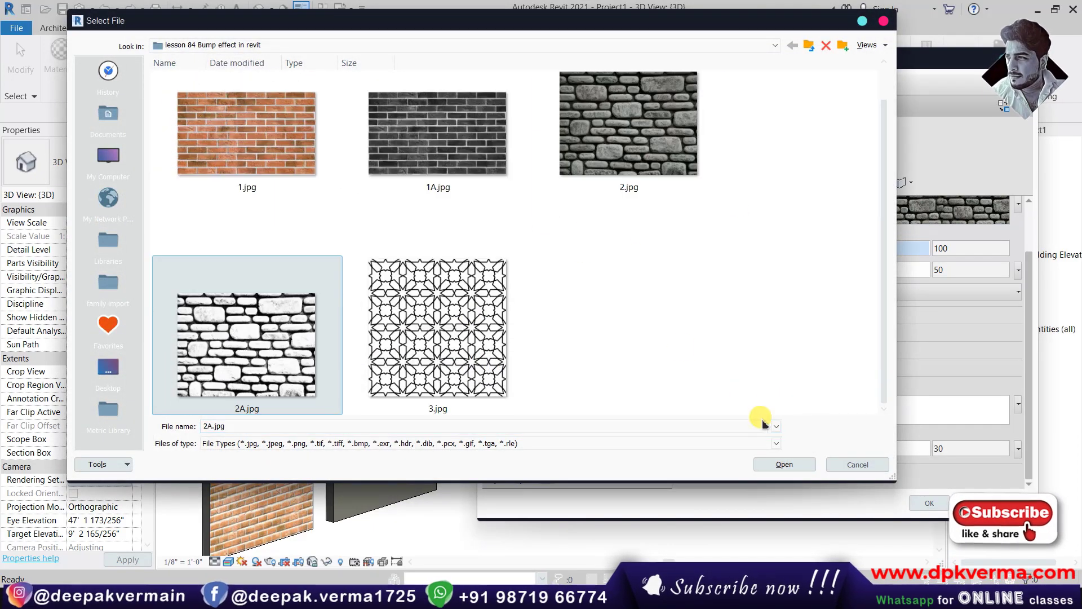
click(785, 465)
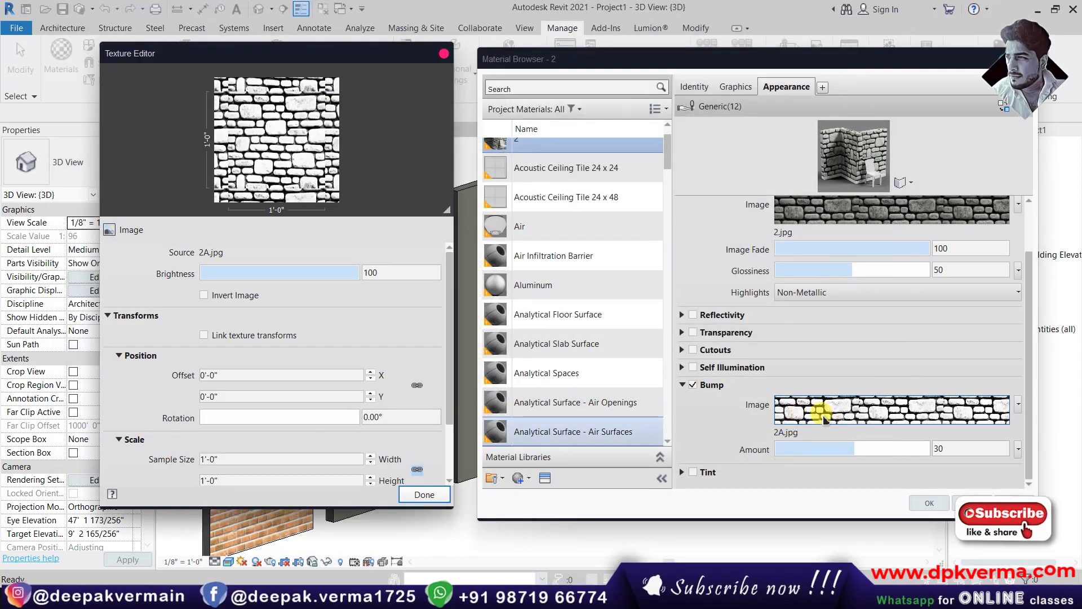
click(929, 503)
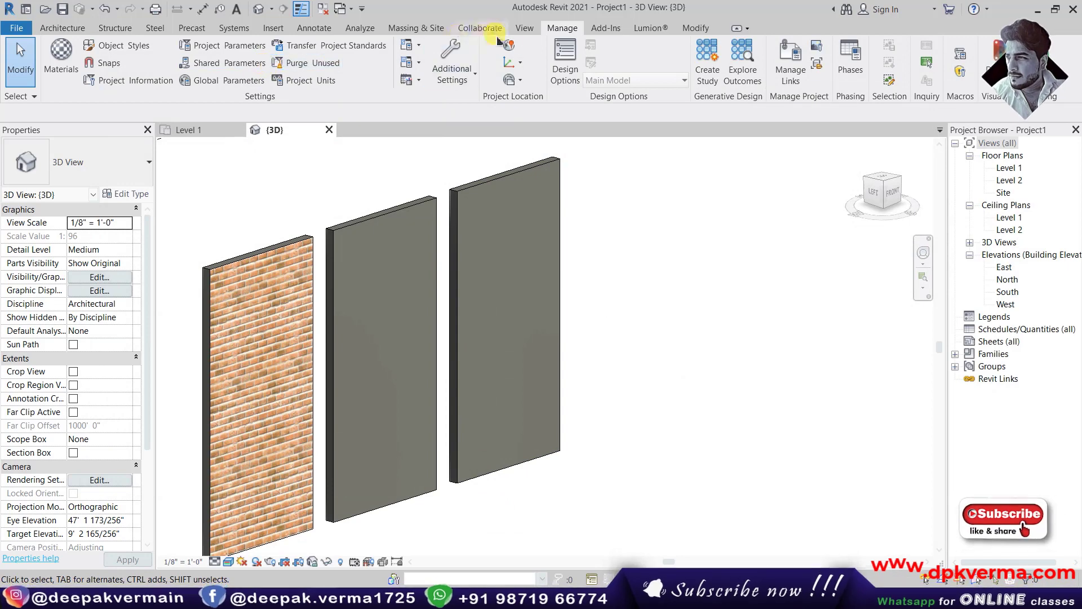
- Paint the middle wall's face with stone material 2
click(694, 31)
click(236, 63)
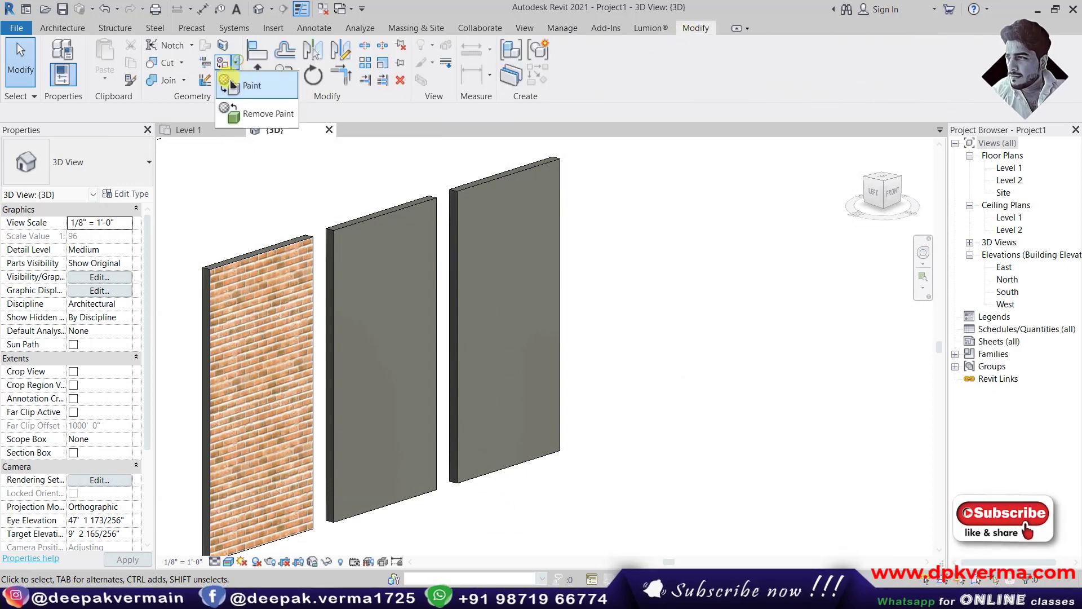
click(248, 81)
click(95, 237)
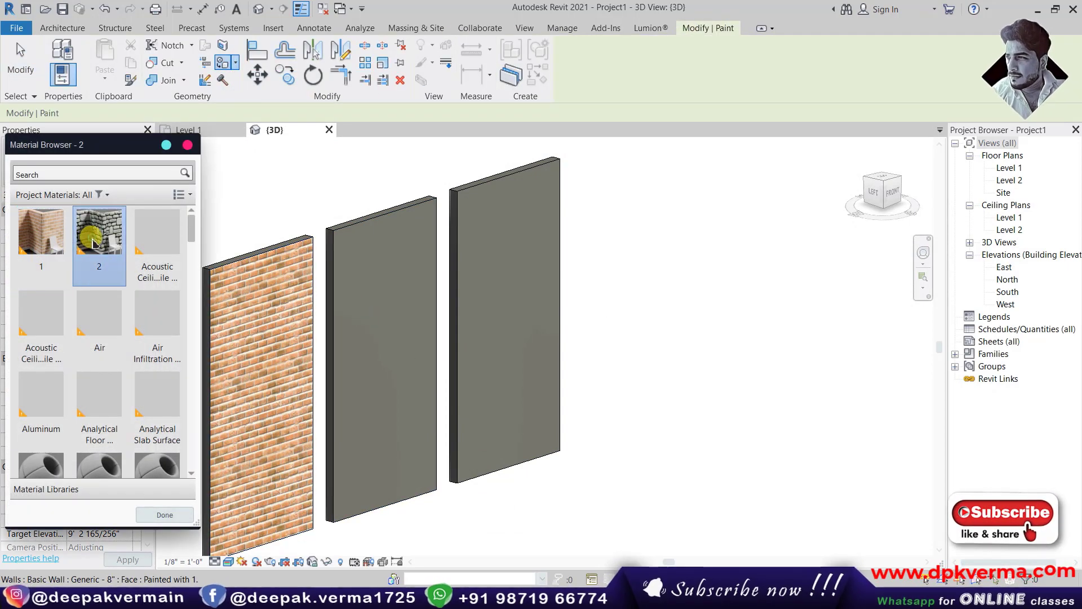
click(389, 301)
scroll(340, 276, up, 2)
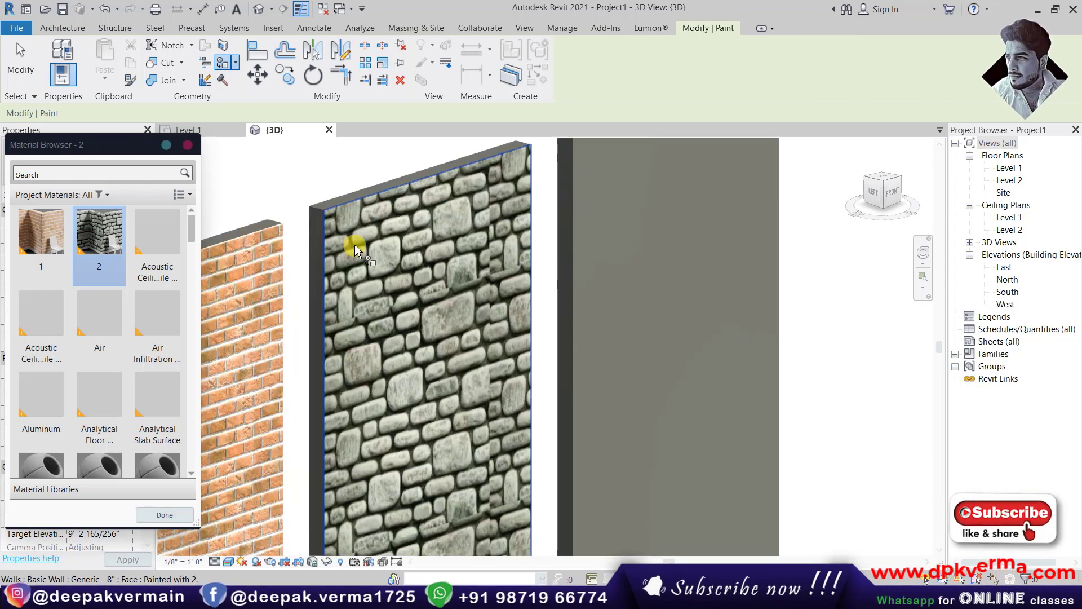
scroll(354, 245, up, 3)
scroll(359, 284, up, 3)
scroll(434, 313, down, 2)
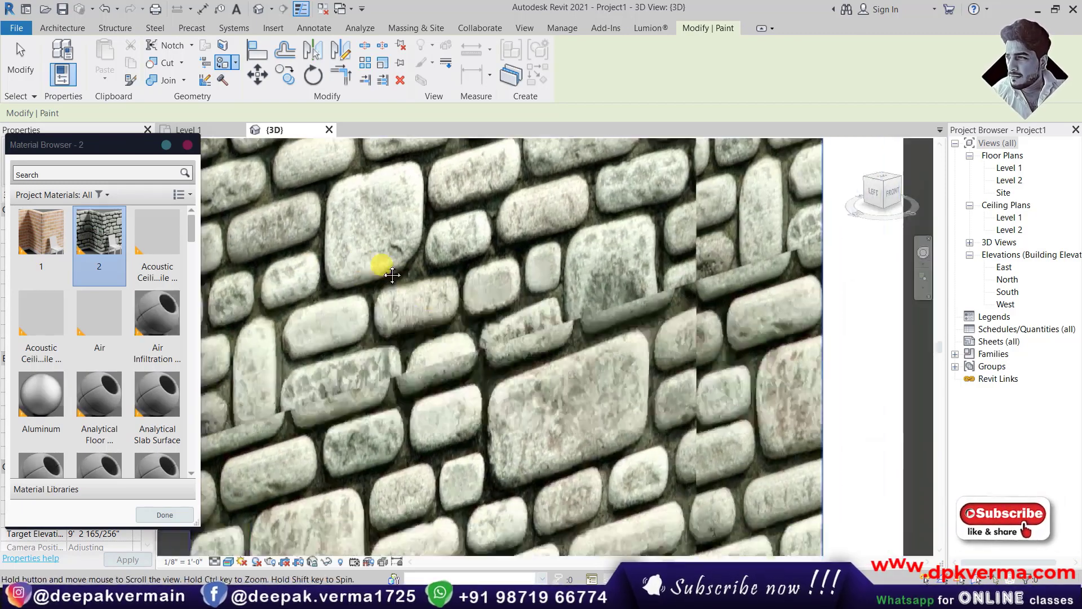
scroll(379, 261, down, 2)
scroll(427, 297, down, 1)
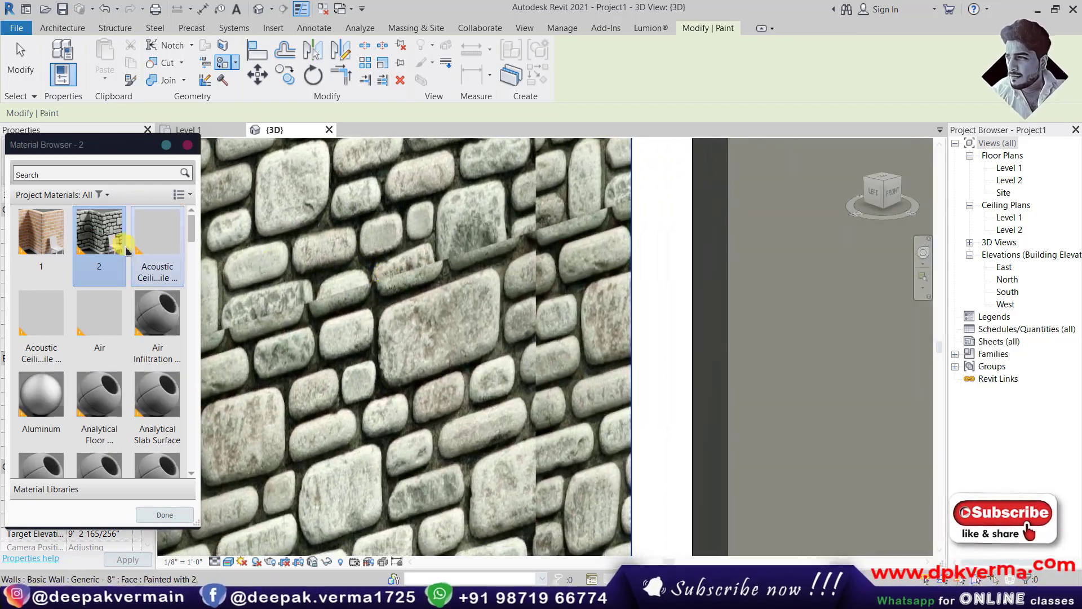
click(189, 153)
- Open material 2's appearance settings and toggle its bump map off and back on
click(561, 29)
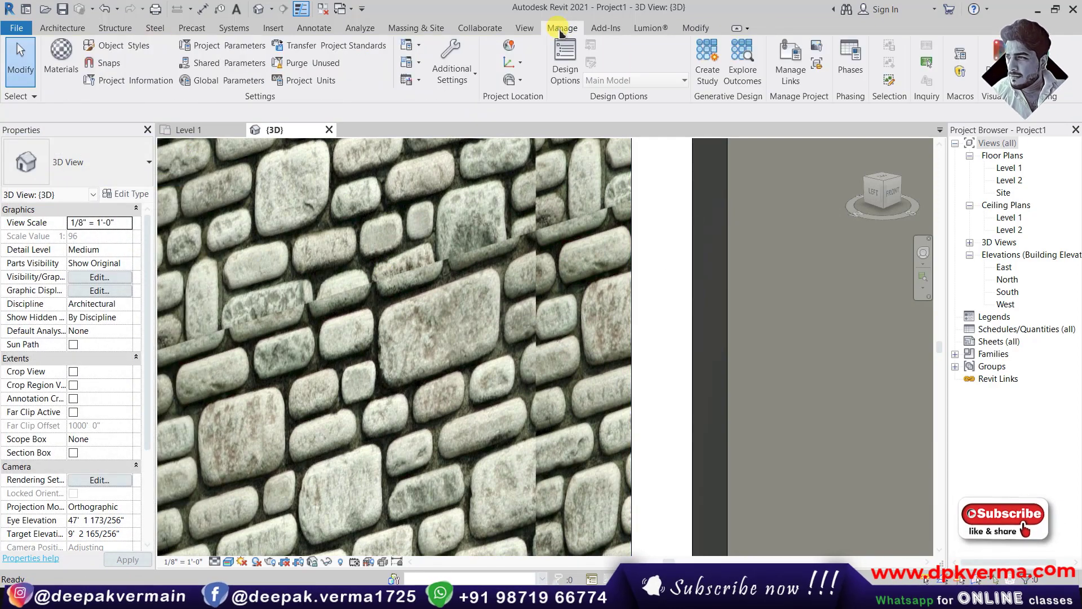
click(60, 57)
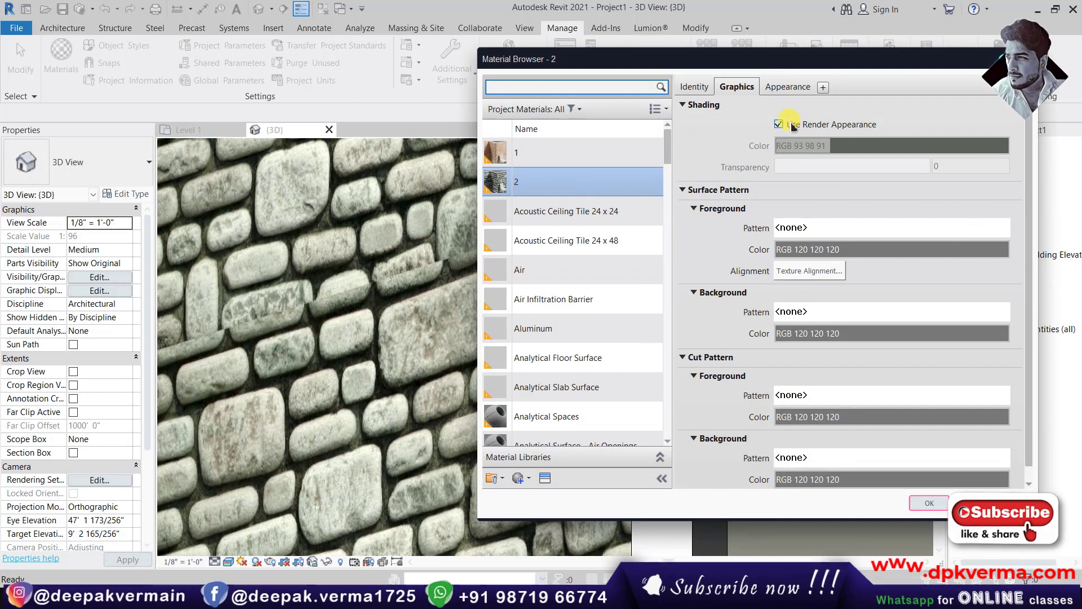
click(788, 87)
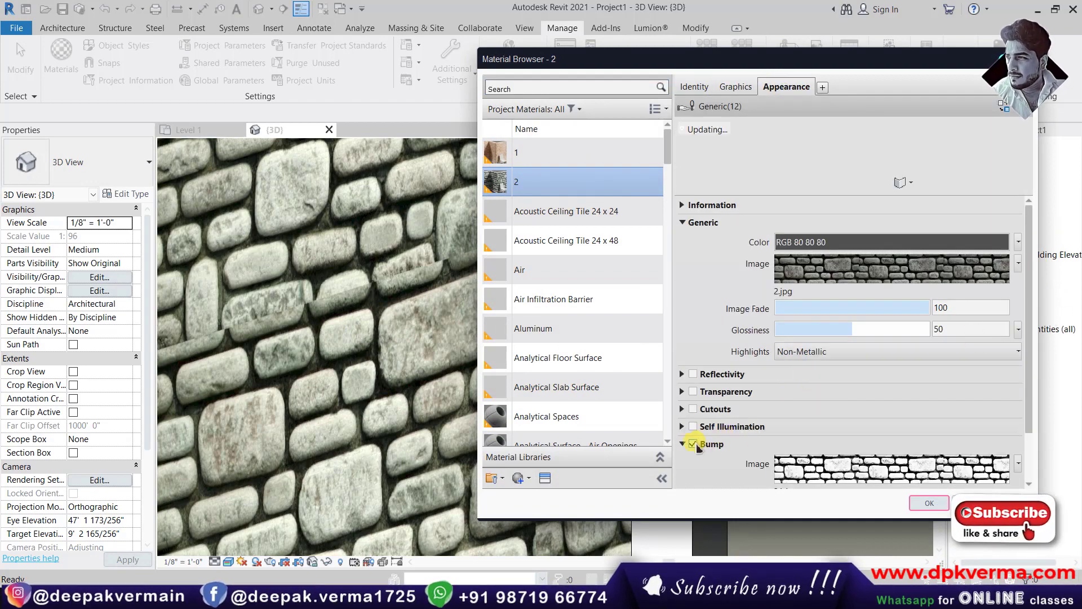
click(694, 444)
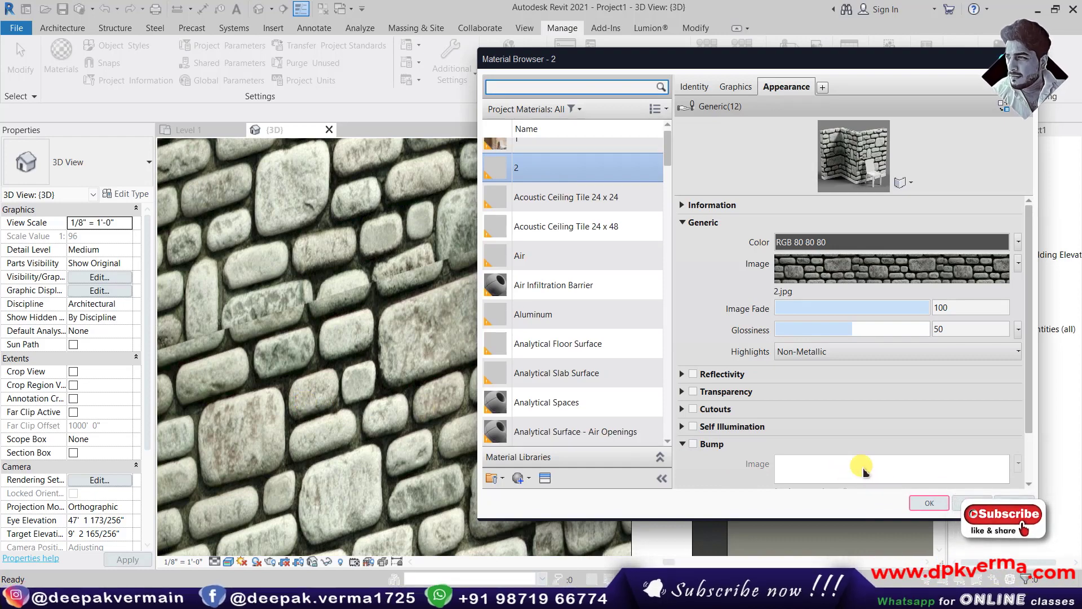
click(693, 444)
scroll(688, 446, down, 1)
- Try several bump strengths, settle on 622, and apply the material changes
drag(814, 449, 914, 450)
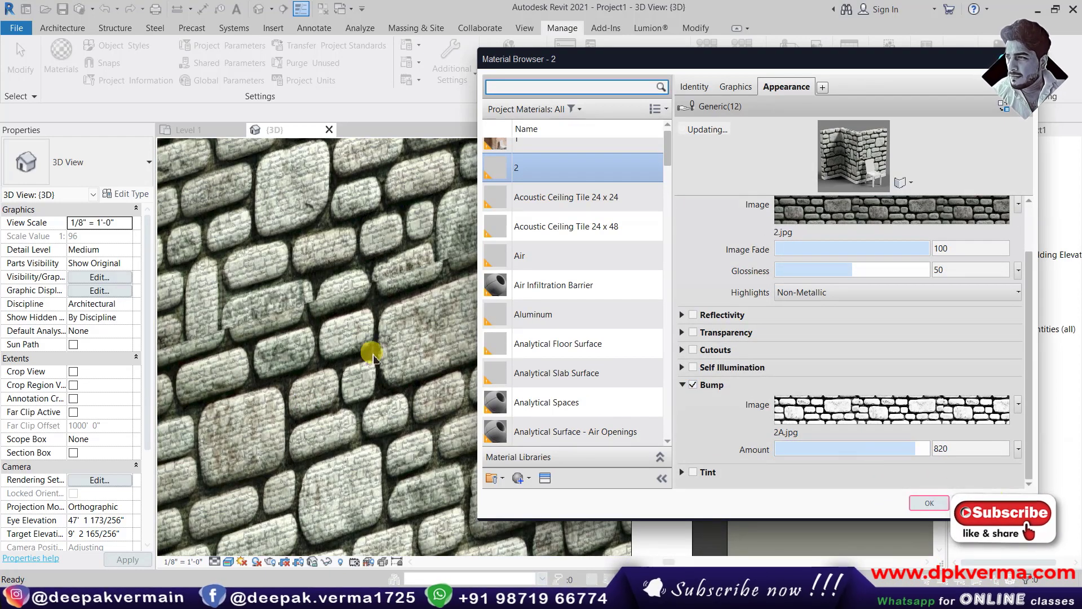
drag(915, 449, 872, 449)
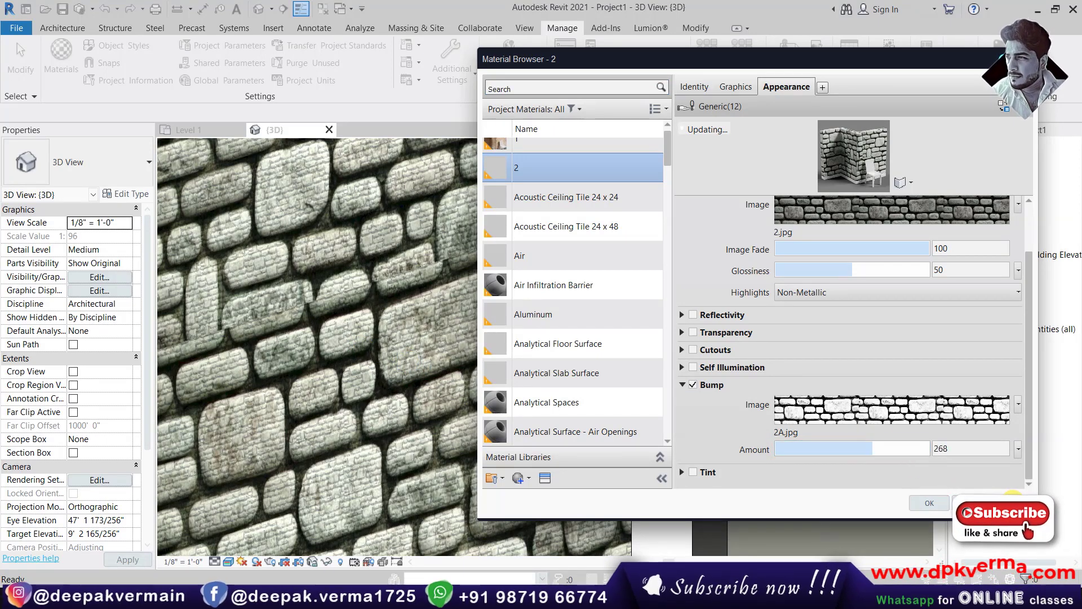
drag(867, 449, 824, 449)
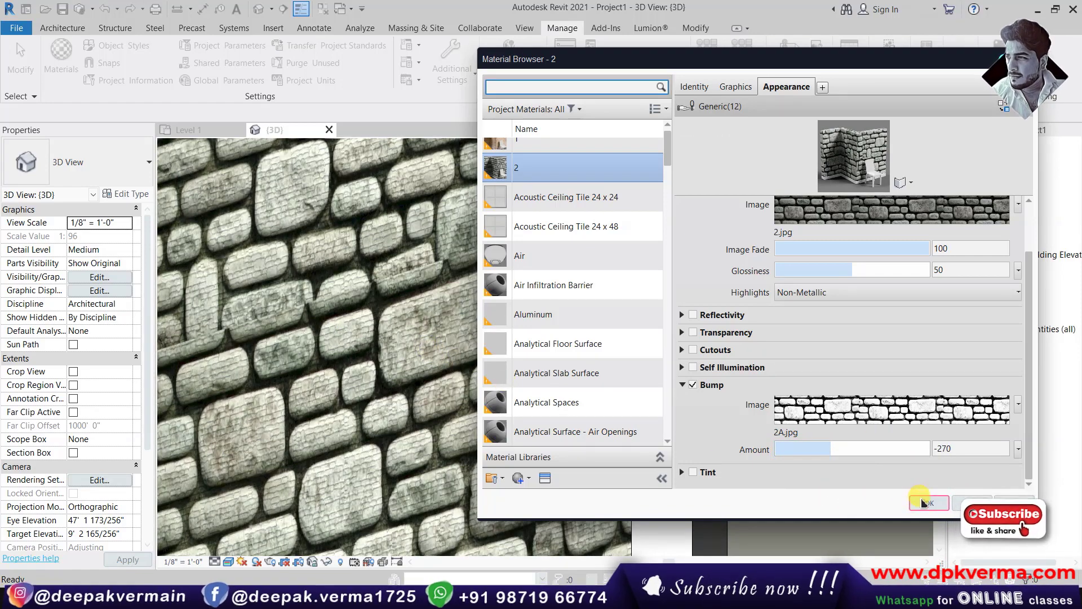
click(693, 384)
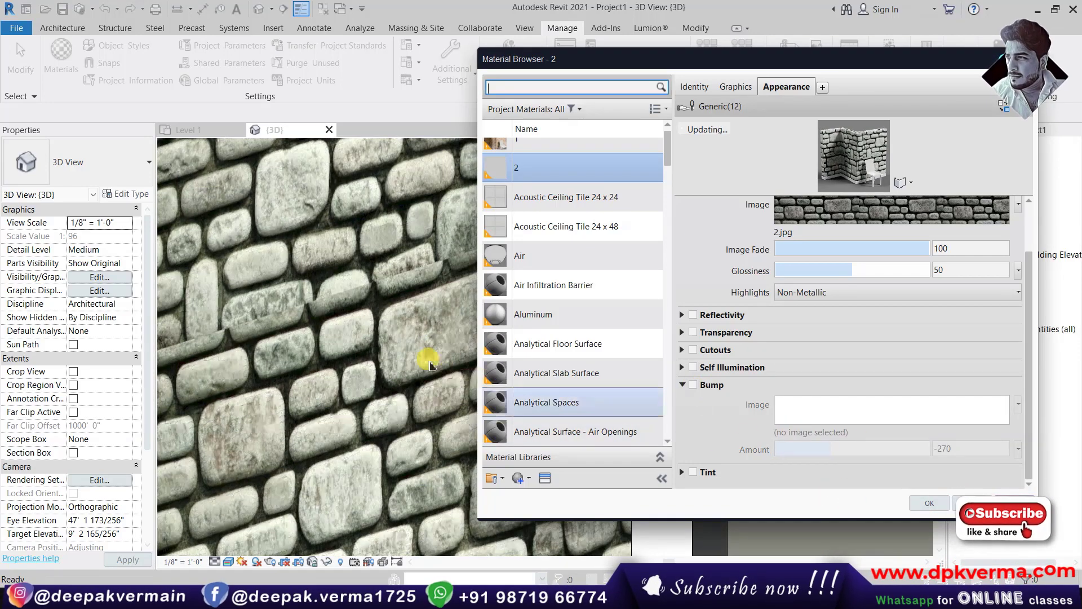
click(692, 384)
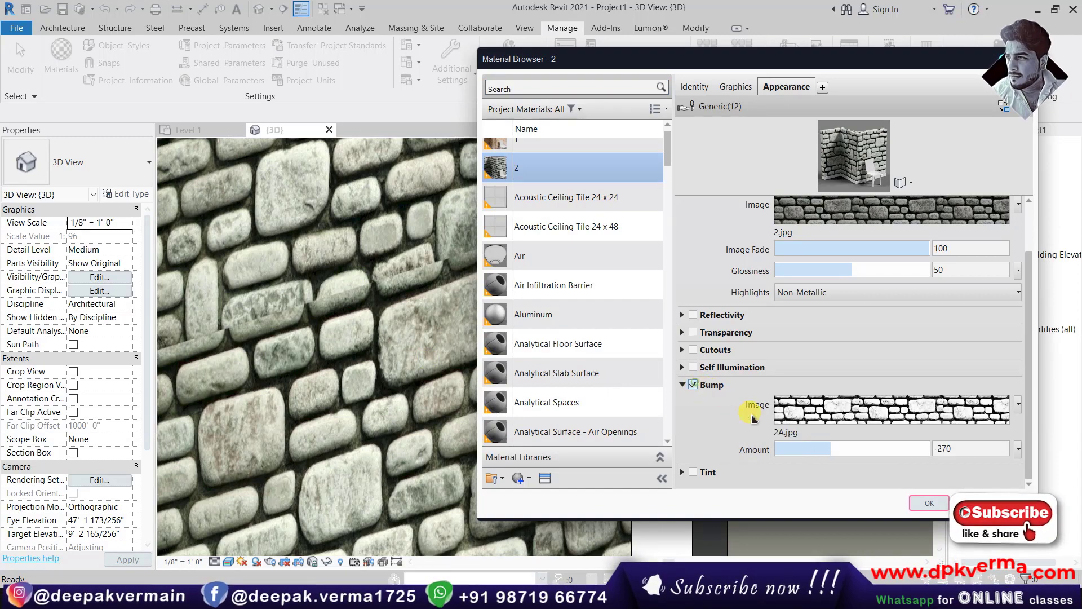
drag(823, 449, 900, 449)
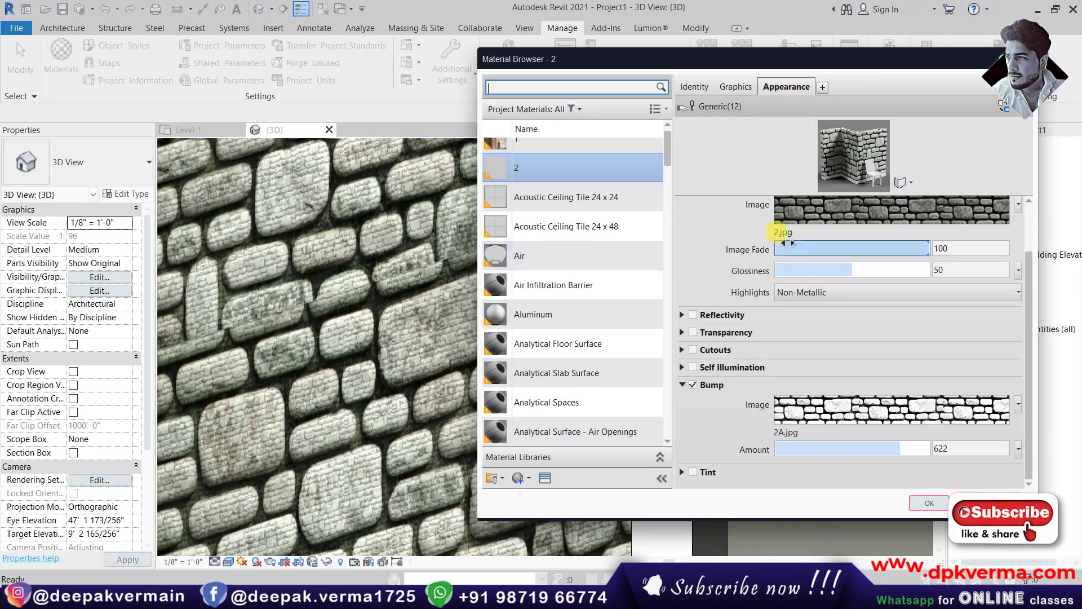
drag(854, 194, 854, 420)
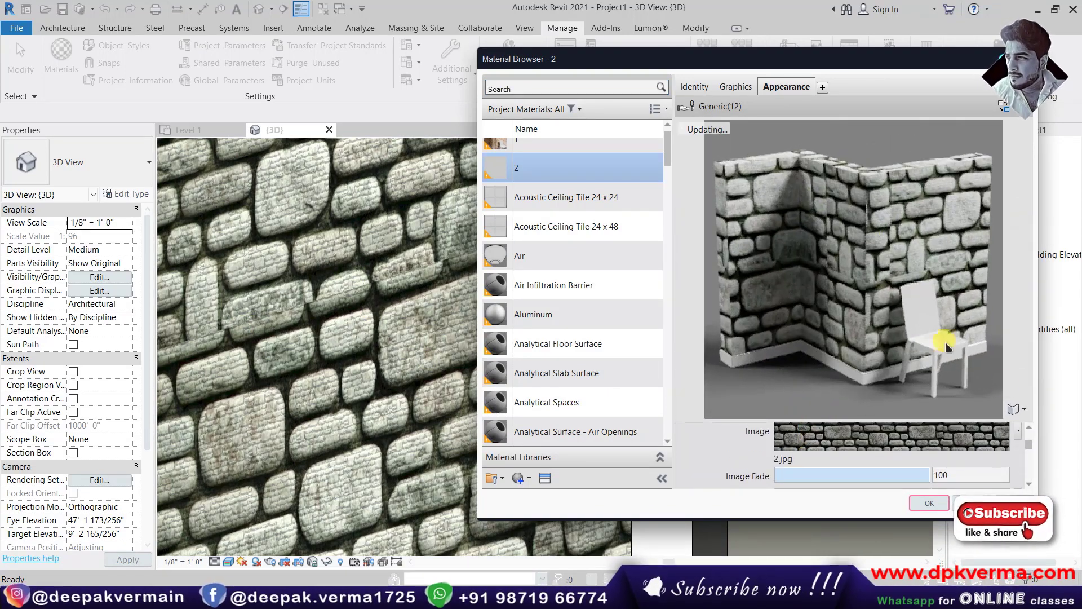
scroll(1029, 437, down, 3)
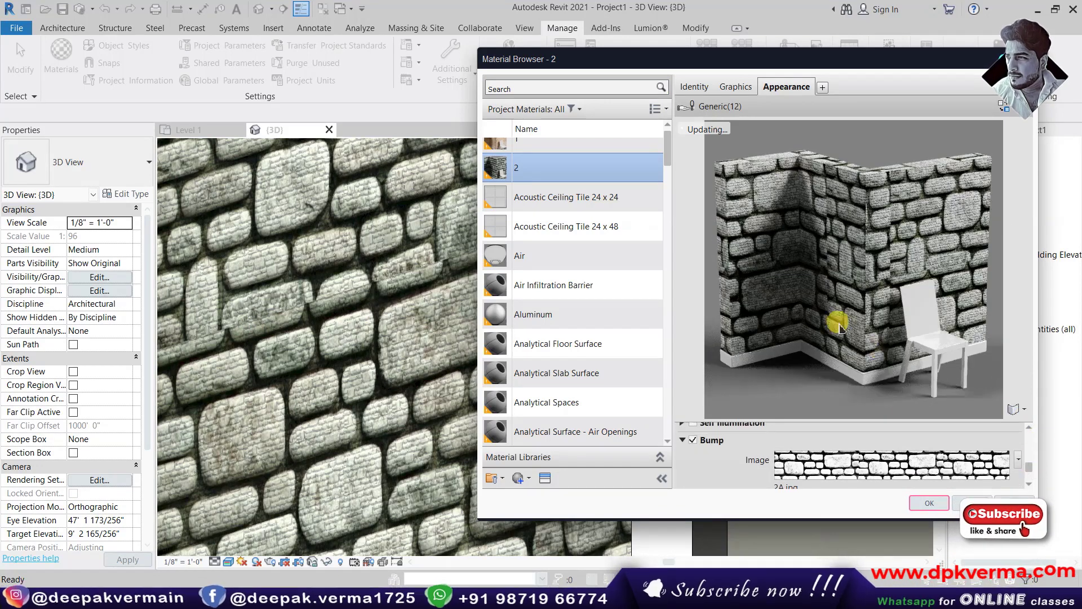
click(929, 502)
scroll(391, 352, down, 1)
middle_drag(390, 352, 350, 277)
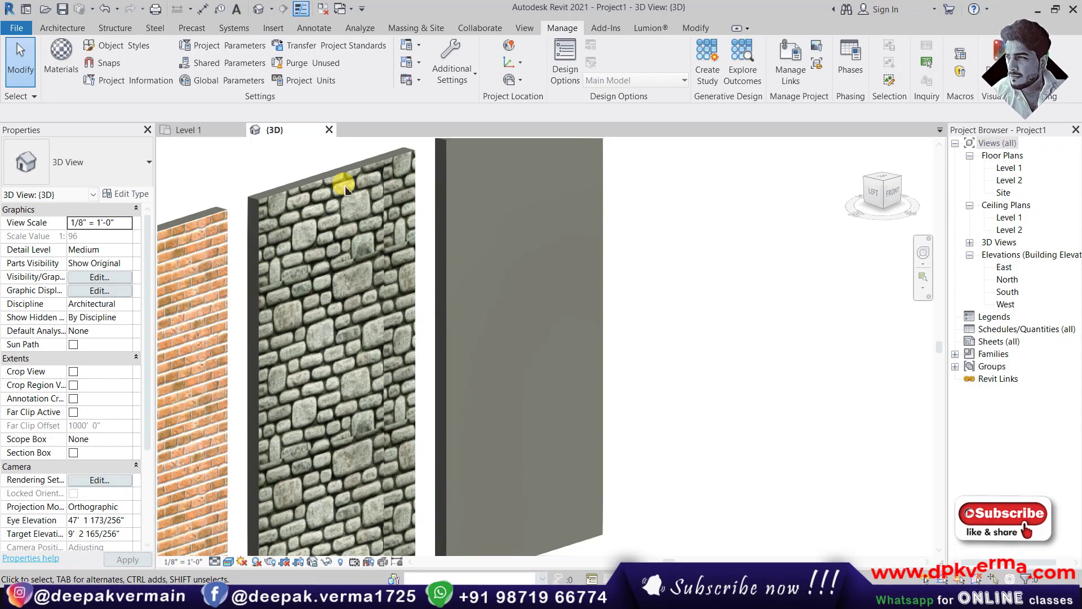
- Adjust the stone image's sample size in material 2, trying 10'-0" and 15'-0"
click(333, 171)
key(Escape)
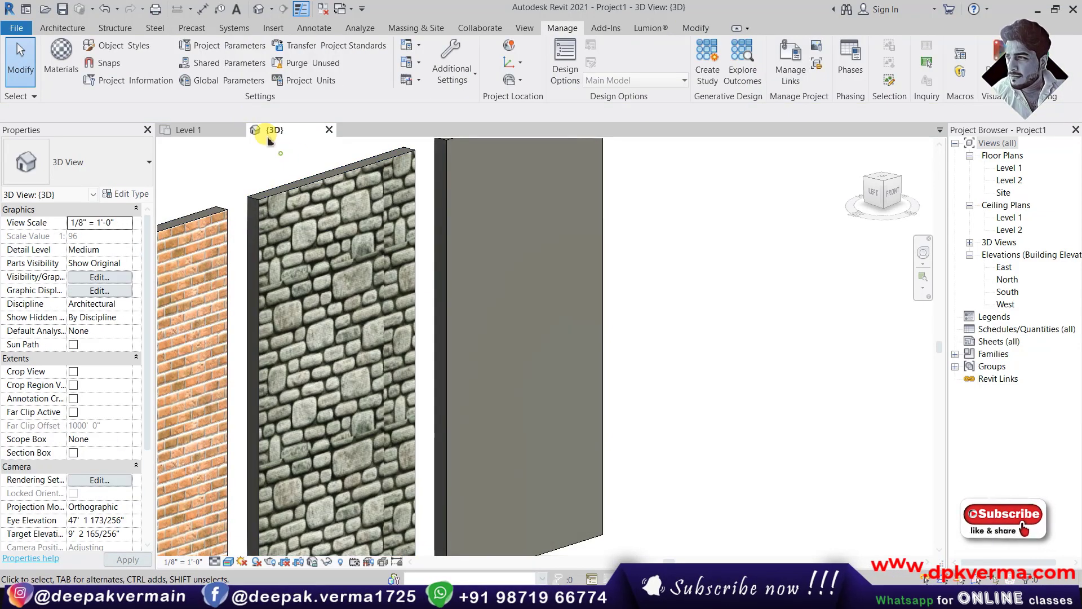
click(60, 53)
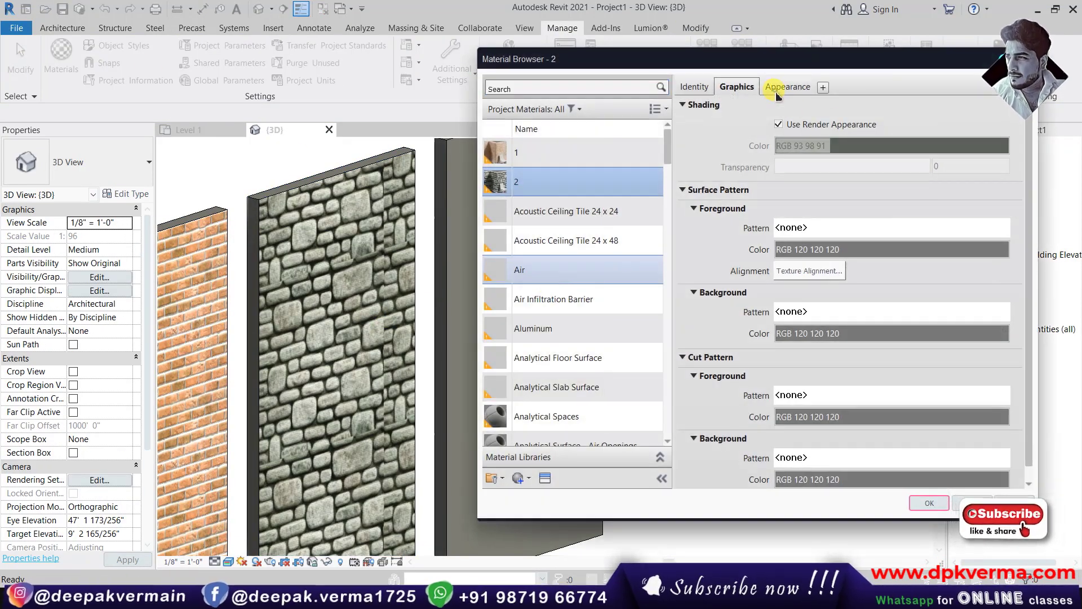
click(783, 87)
click(834, 270)
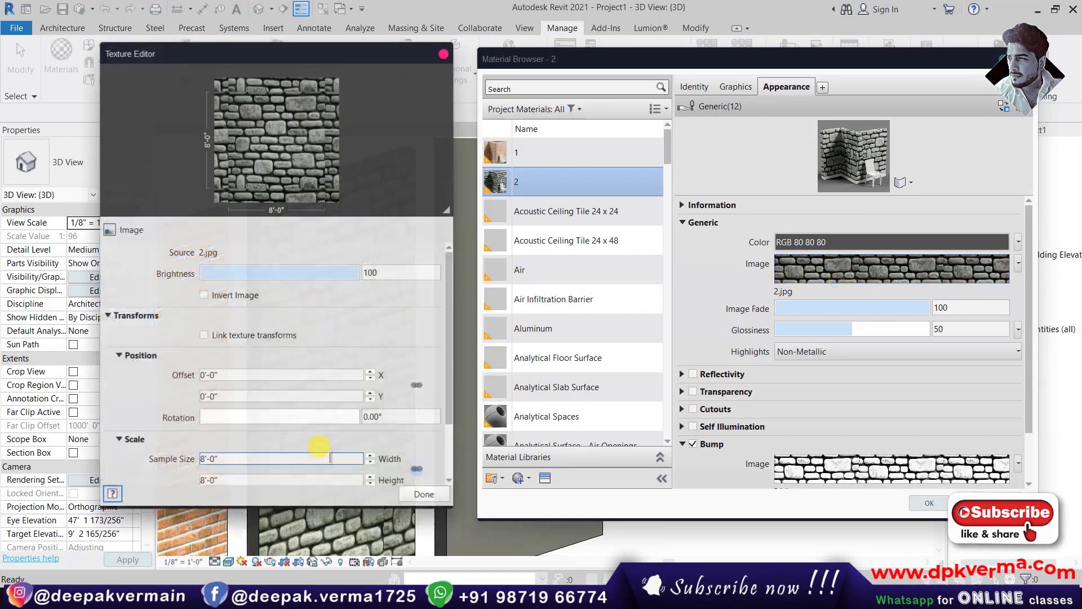
double_click(260, 457)
text(10)
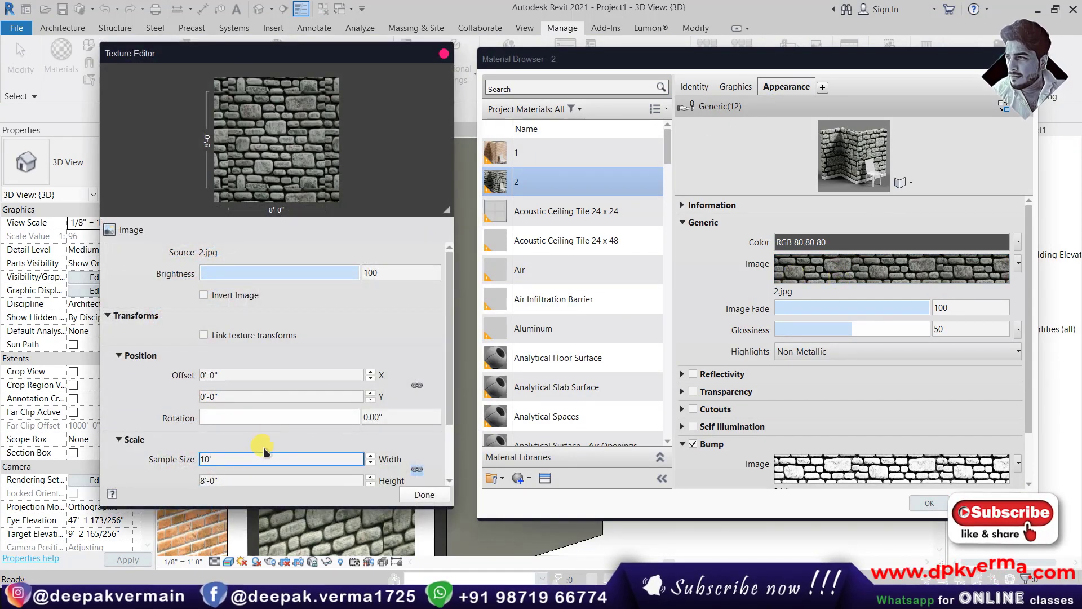
click(269, 407)
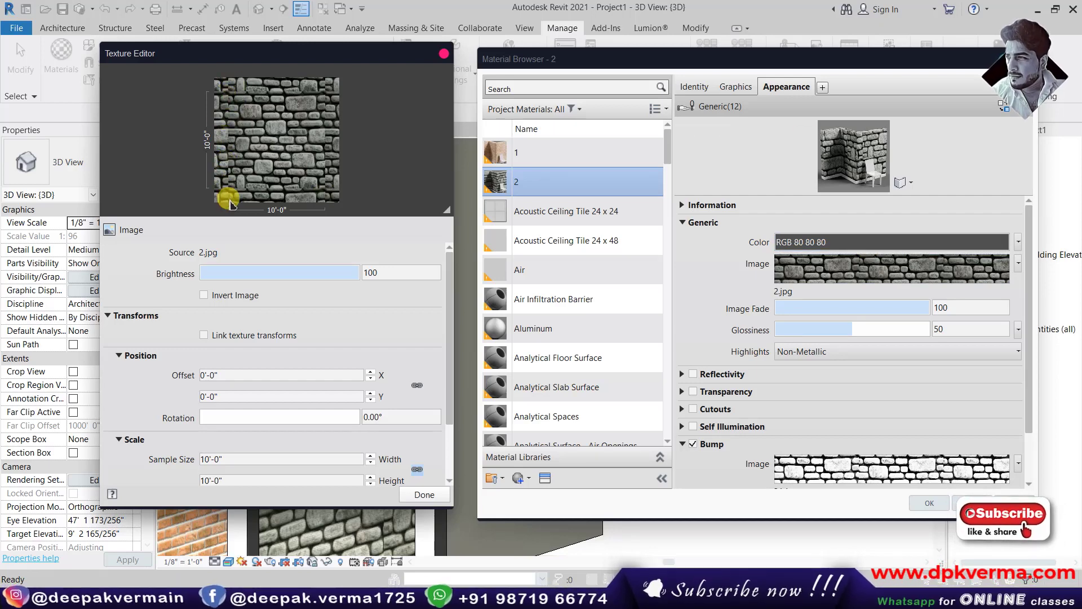
click(228, 457)
text(15')
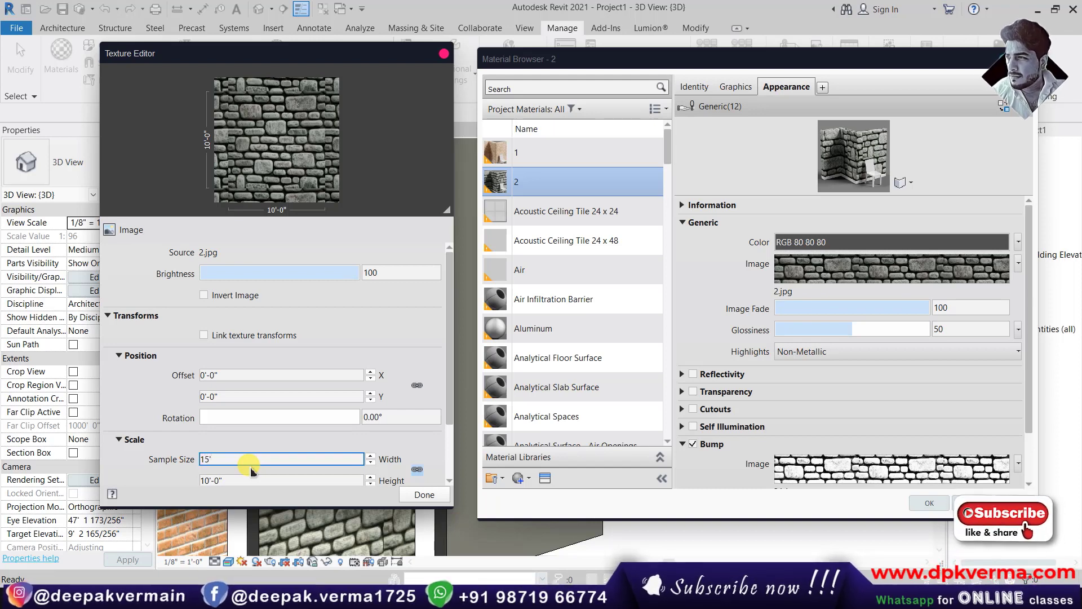
key(Tab)
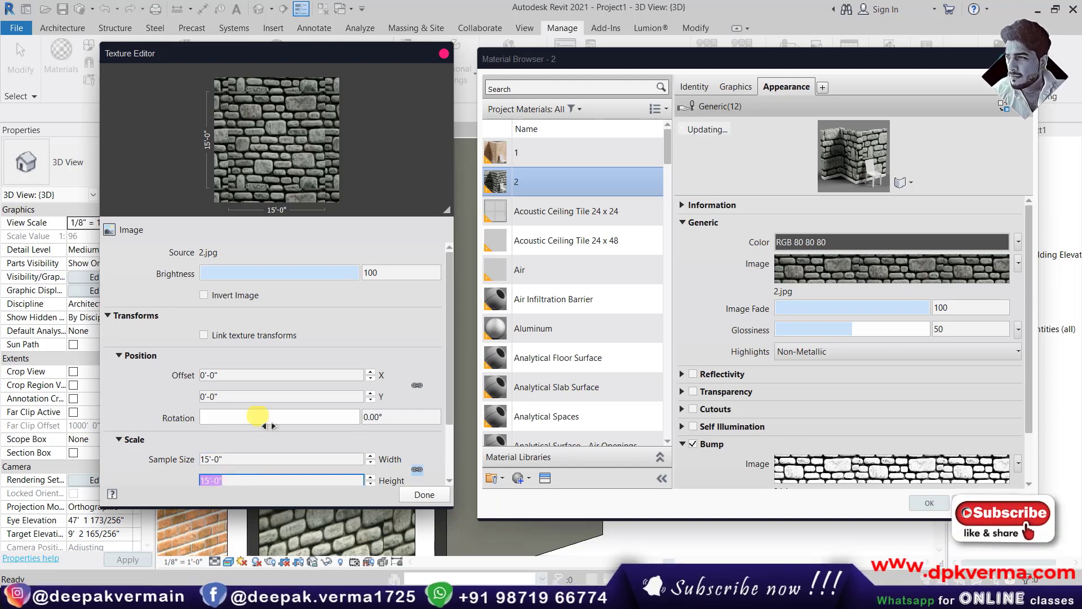
click(424, 494)
- Set both the bump image and stone image sample sizes to 10'-0" and apply
scroll(1029, 273, down, 2)
click(850, 411)
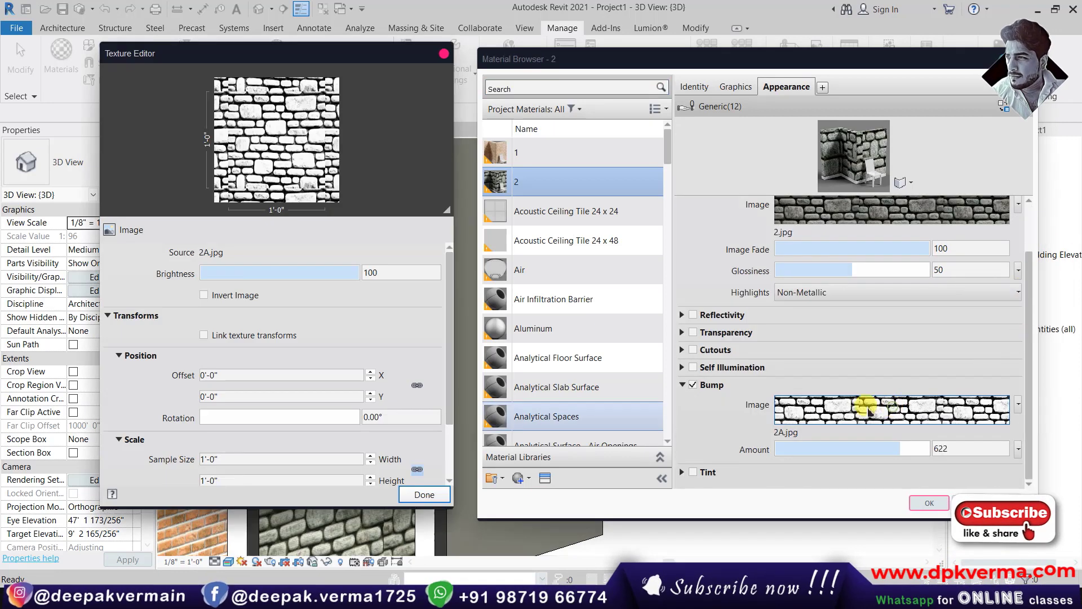
double_click(268, 459)
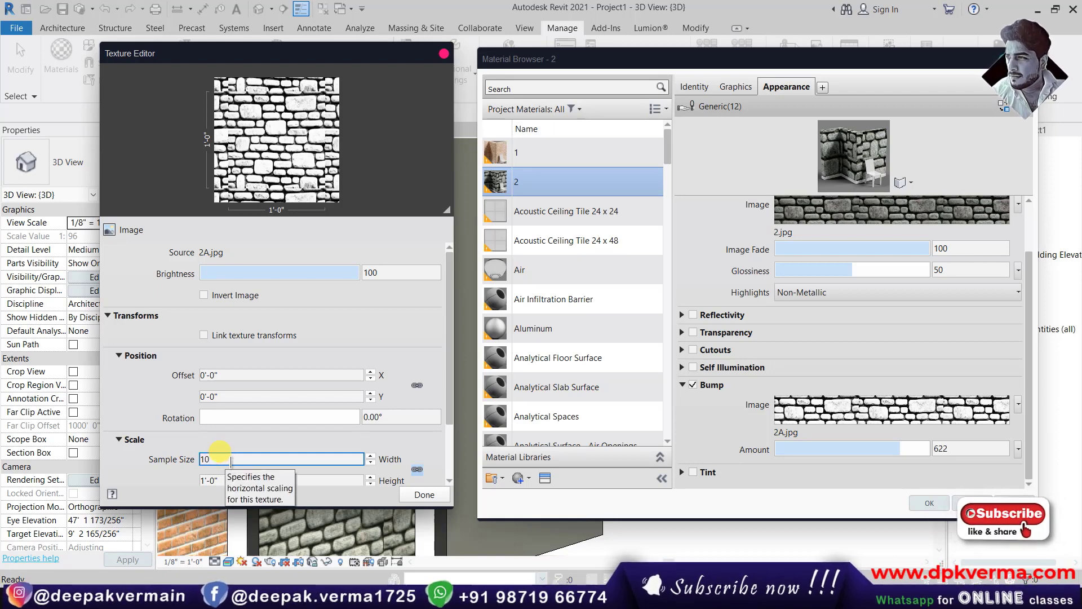
text(')
key(Tab)
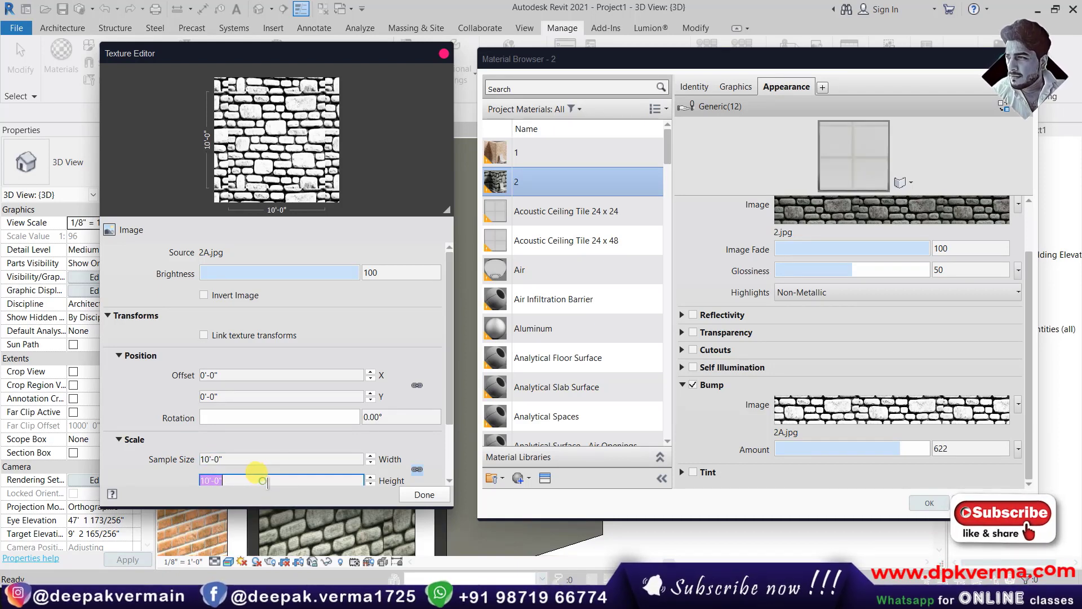
click(424, 495)
click(855, 220)
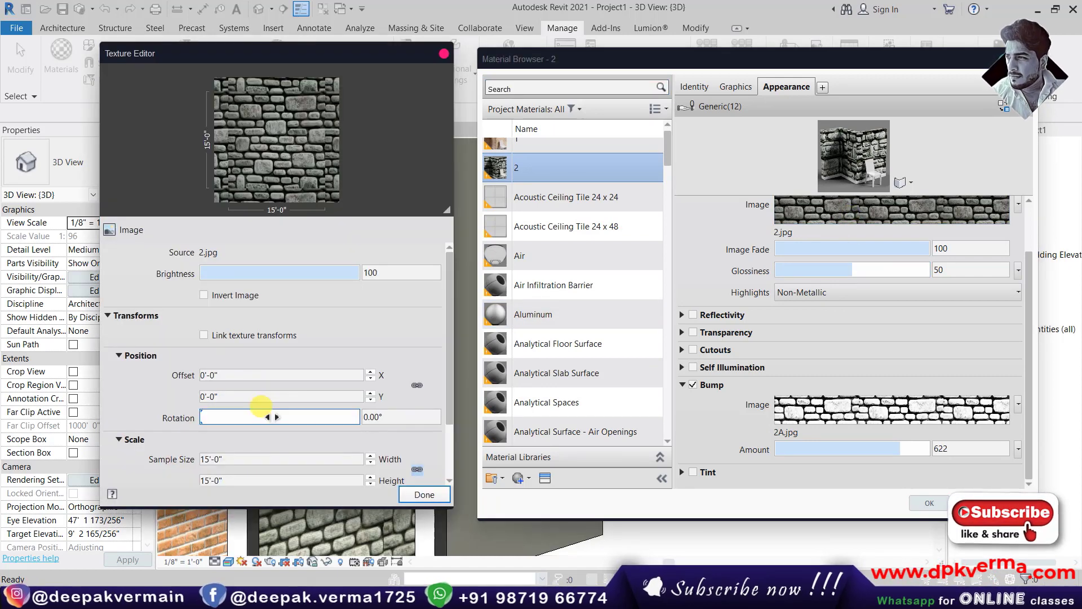
double_click(255, 459)
text(10')
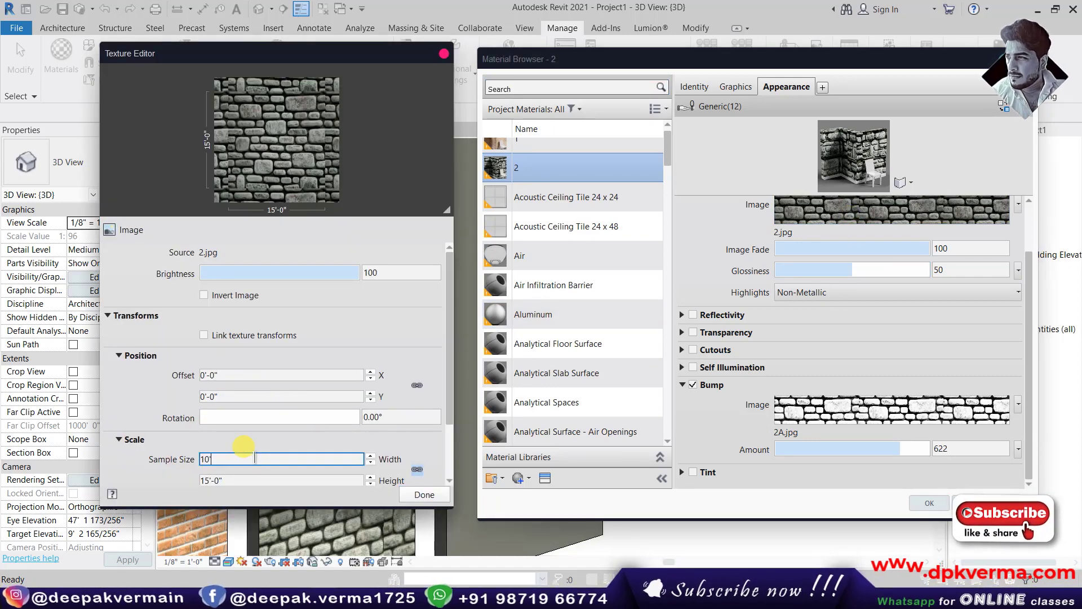
key(Tab)
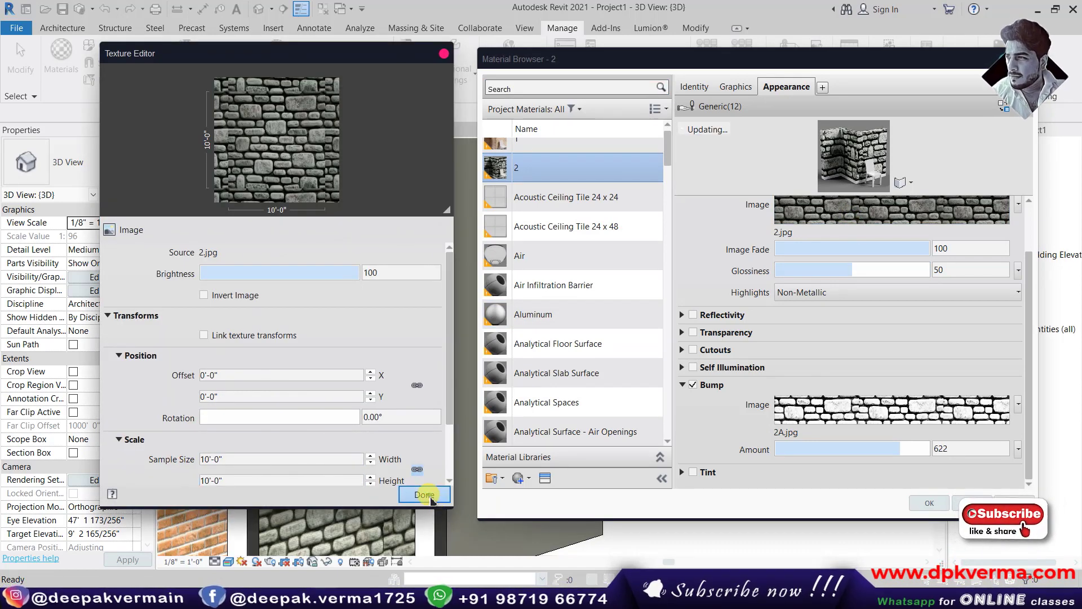
click(425, 494)
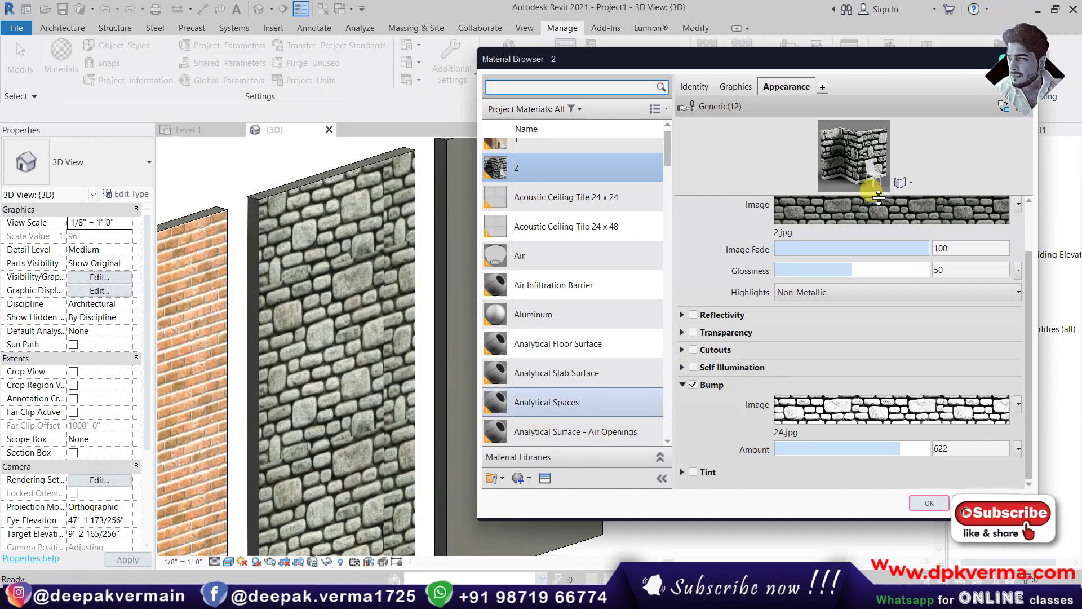
click(928, 503)
- Reopen stone material 2, toggle bump off and on, and lower Bump Amount to 47
scroll(328, 288, up, 3)
scroll(336, 285, up, 2)
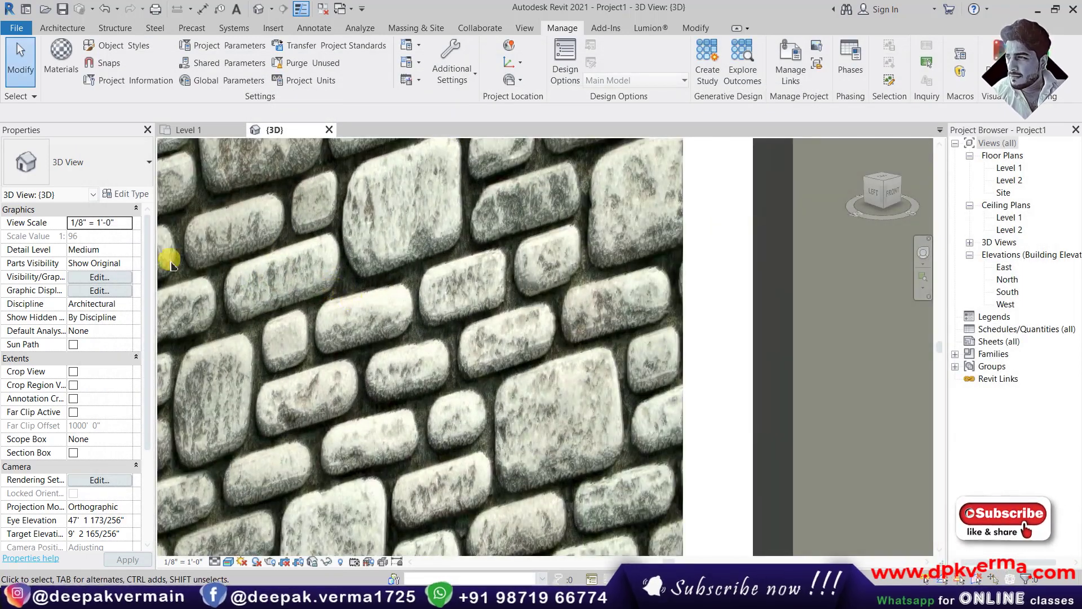
click(67, 72)
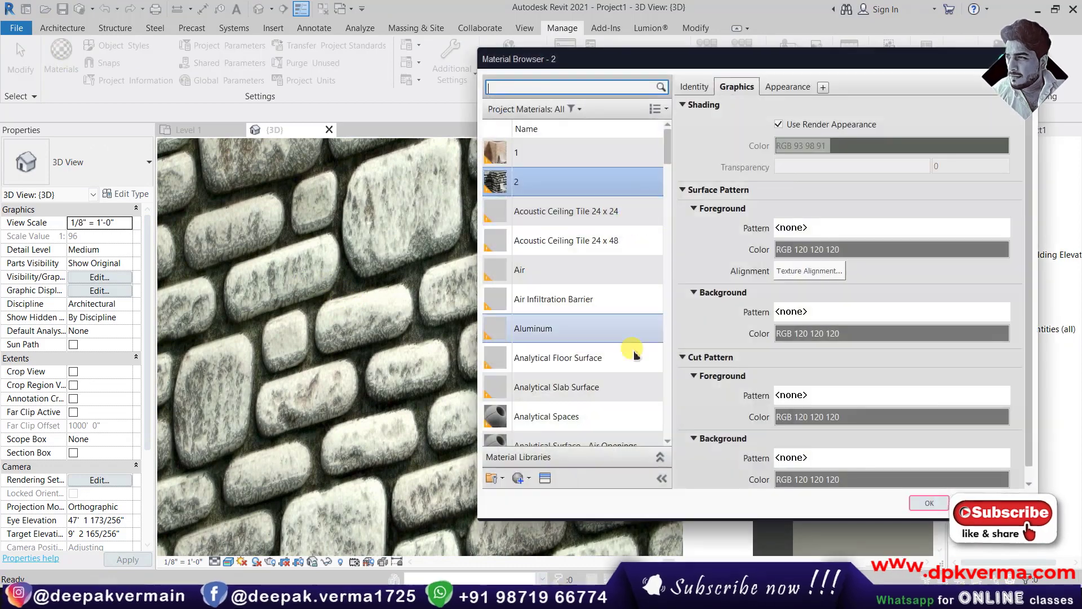
click(788, 87)
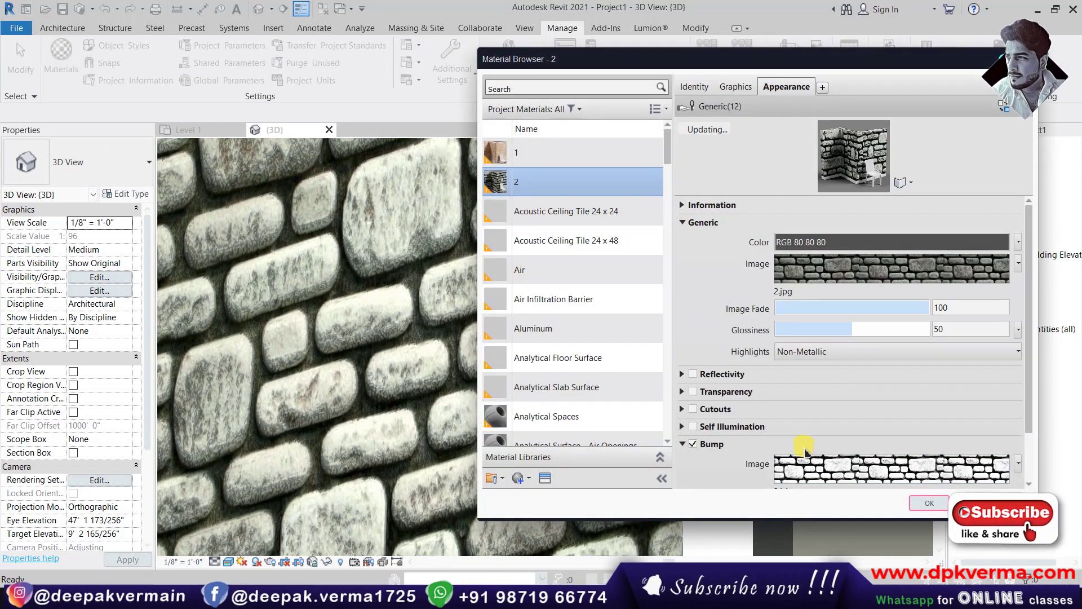
click(693, 444)
click(692, 444)
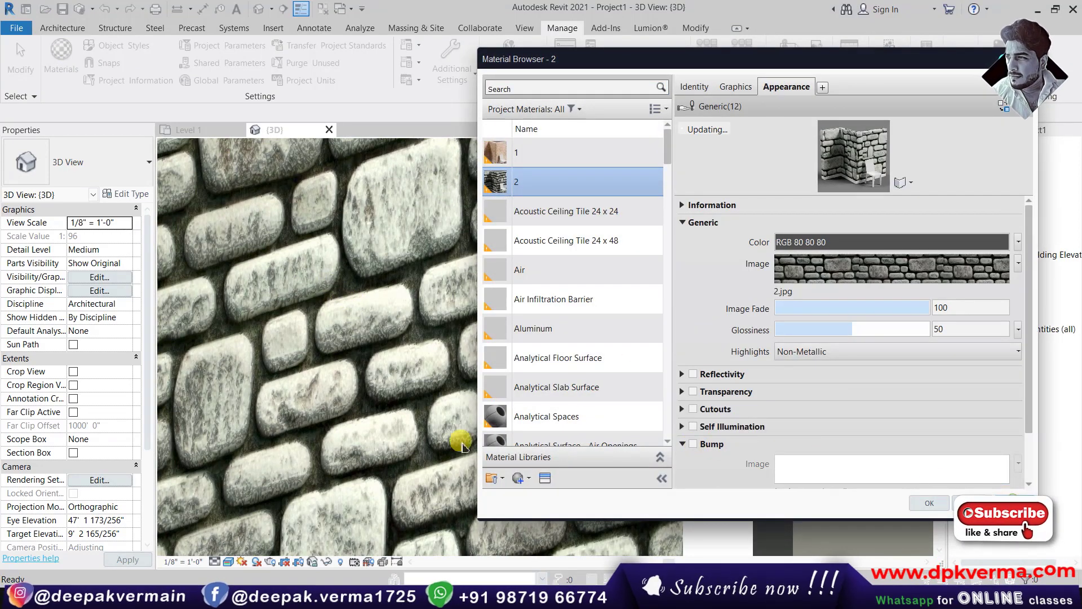
click(692, 444)
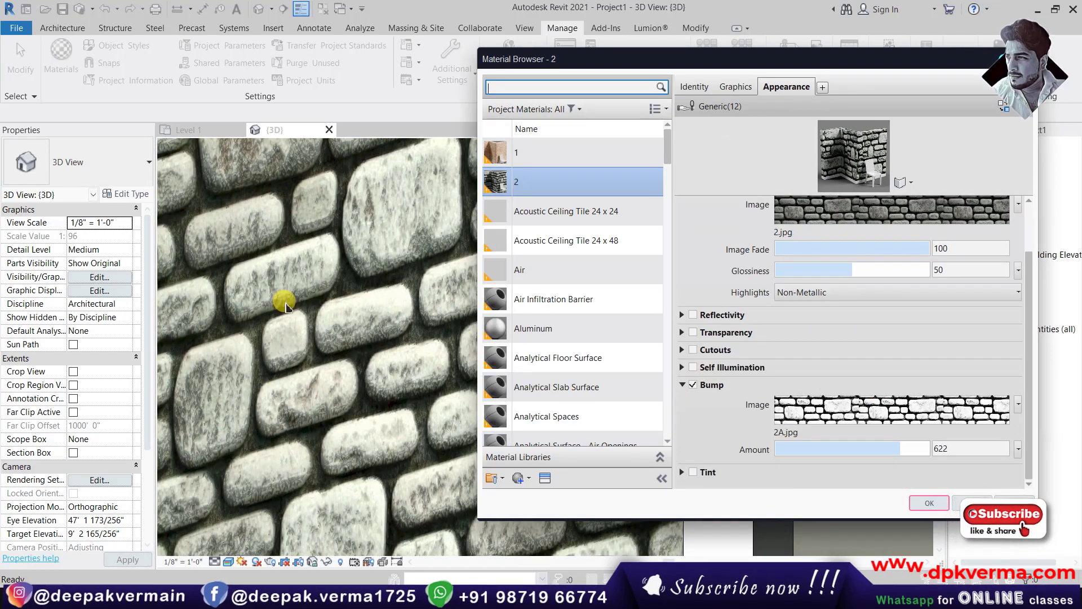
mouse_move(831, 449)
mouse_down()
mouse_move(888, 449)
mouse_move(855, 449)
mouse_up()
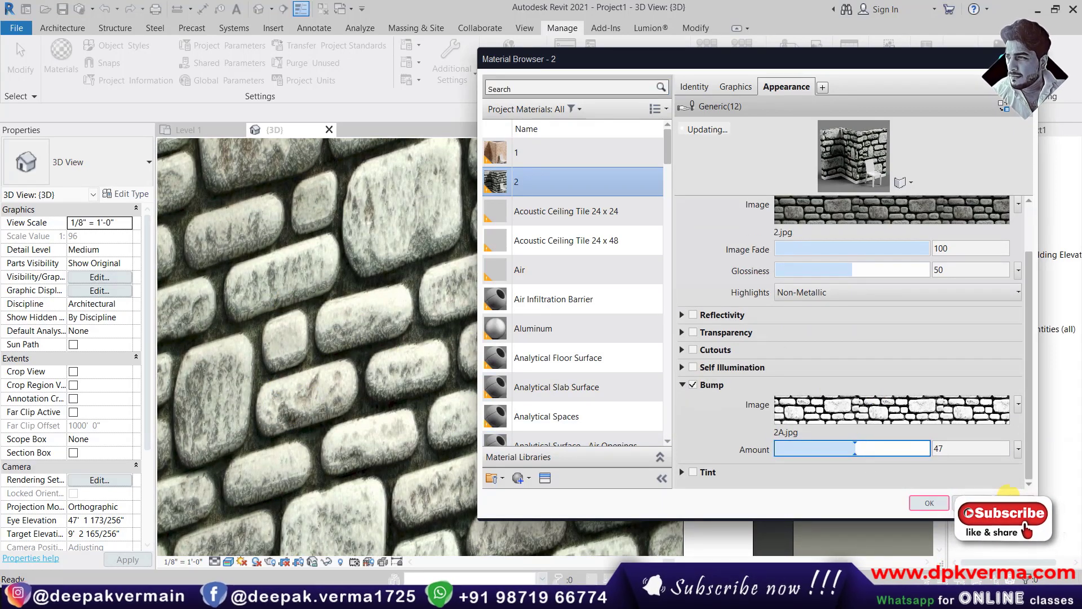
click(929, 503)
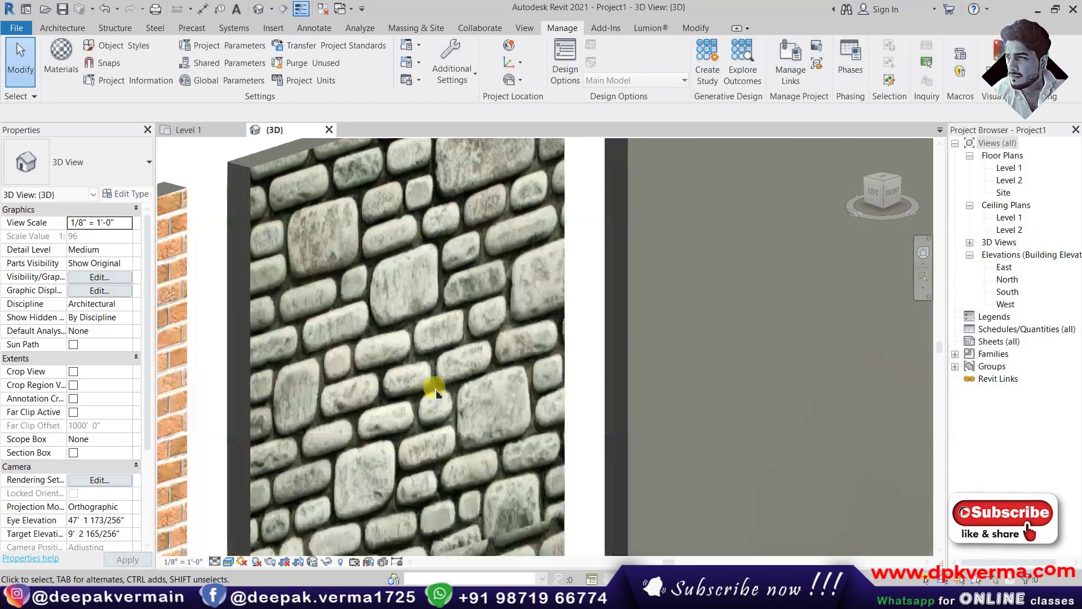
scroll(392, 328, down, 3)
scroll(393, 328, up, 2)
scroll(383, 282, up, 2)
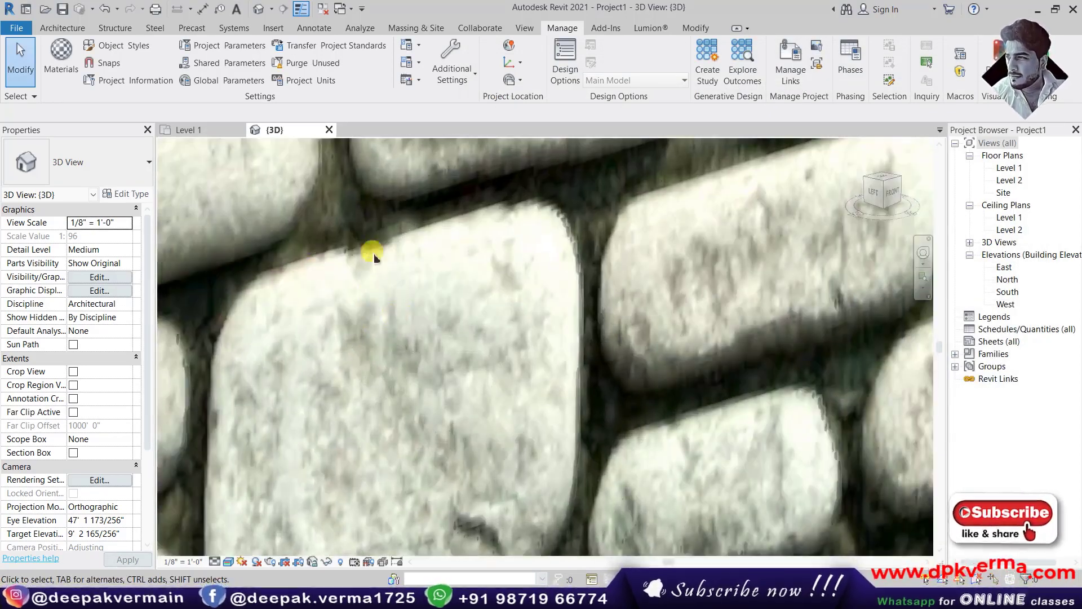
scroll(450, 302, down, 2)
scroll(452, 319, down, 2)
scroll(452, 319, down, 3)
scroll(442, 317, up, 1)
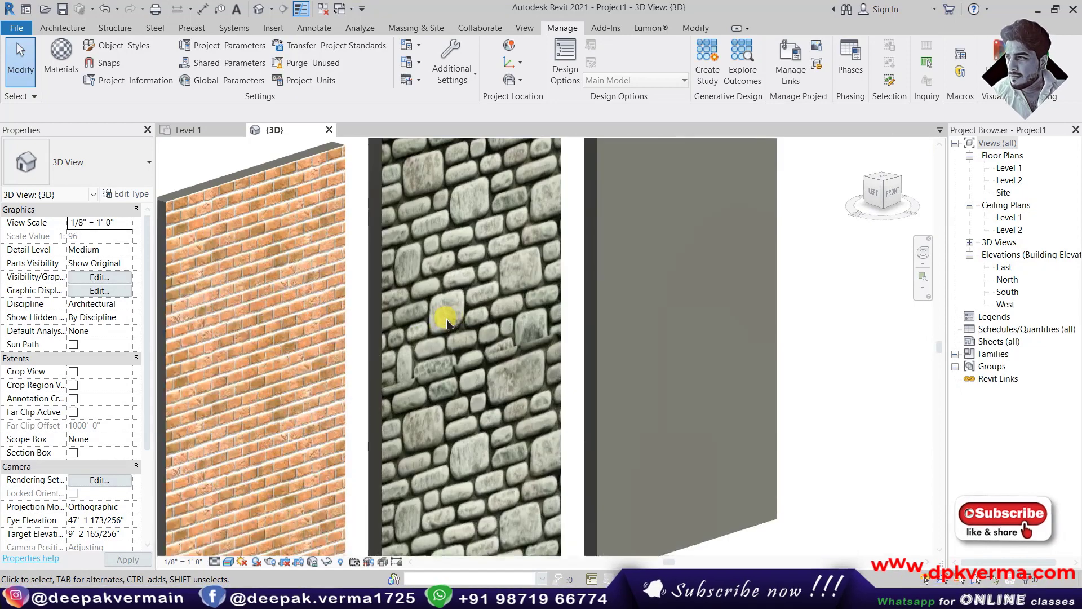
scroll(447, 314, up, 1)
scroll(425, 321, up, 1)
scroll(416, 316, up, 1)
scroll(395, 319, down, 1)
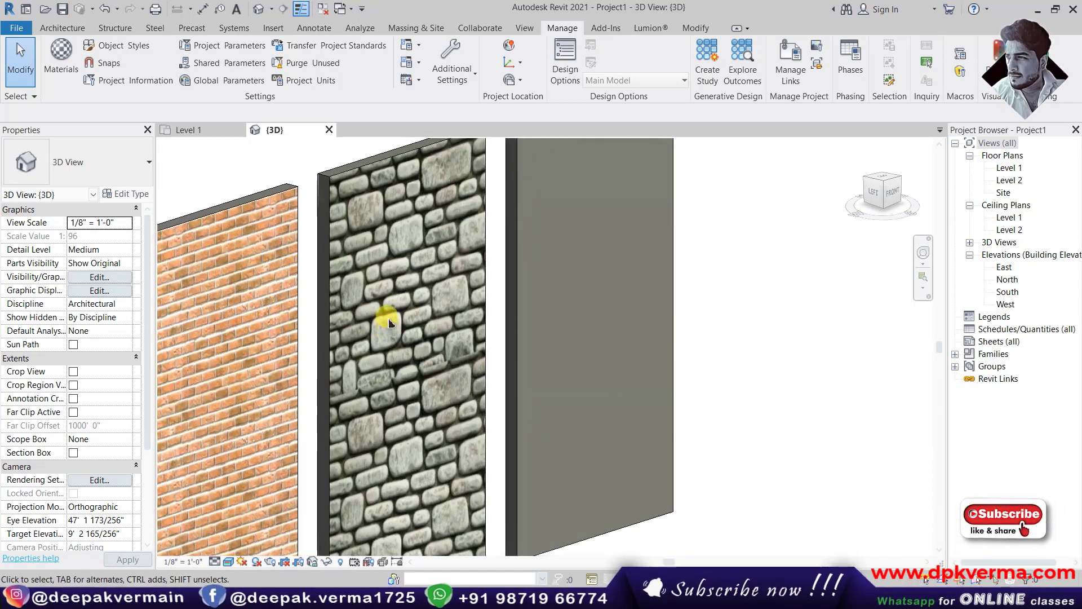
scroll(428, 313, down, 1)
scroll(390, 323, up, 1)
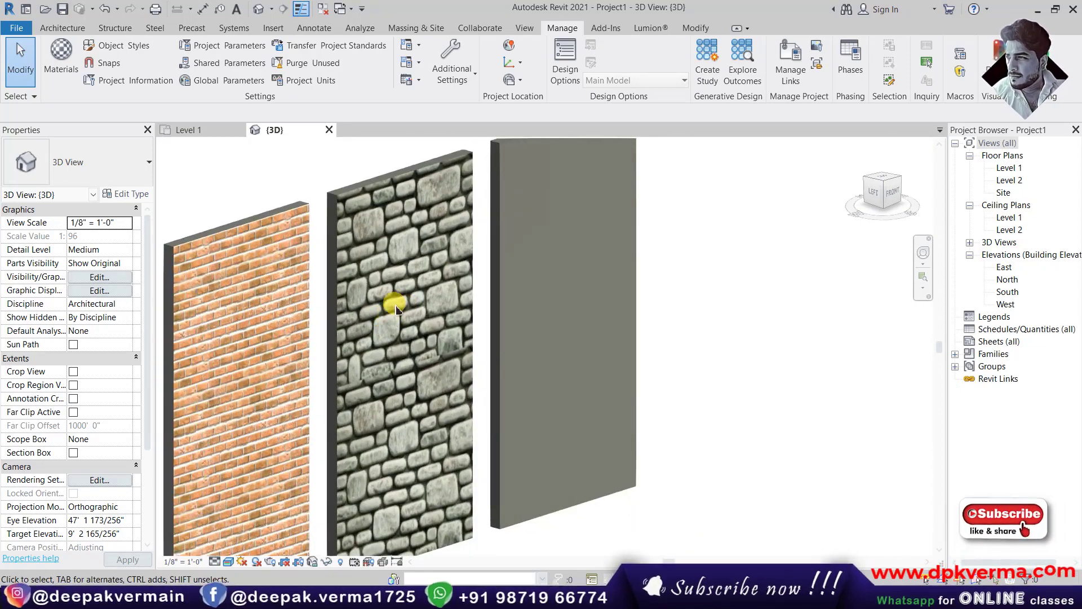
scroll(396, 309, down, 1)
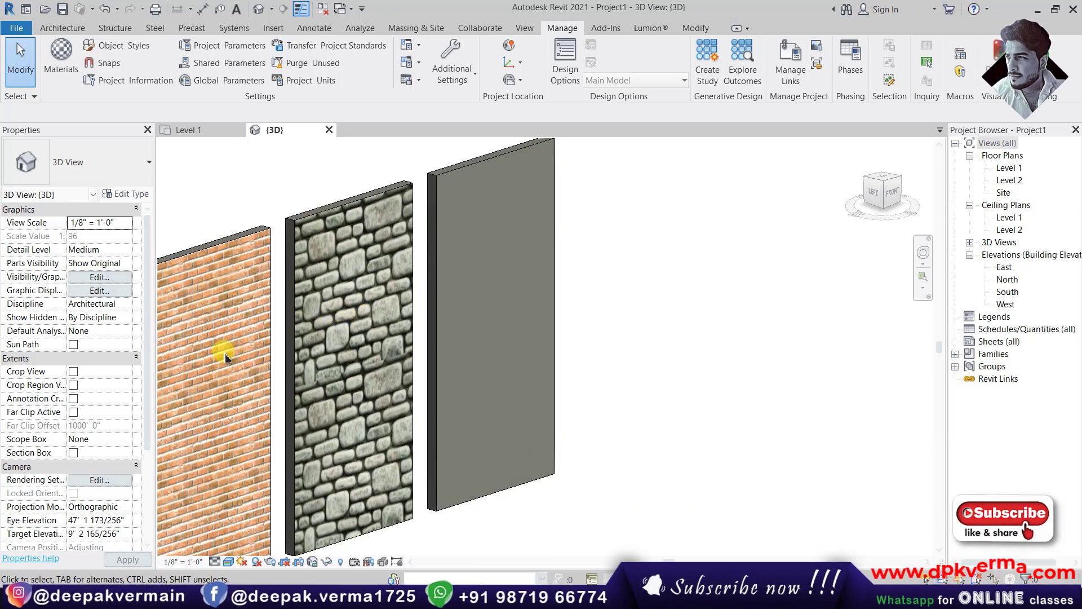
scroll(515, 258, up, 1)
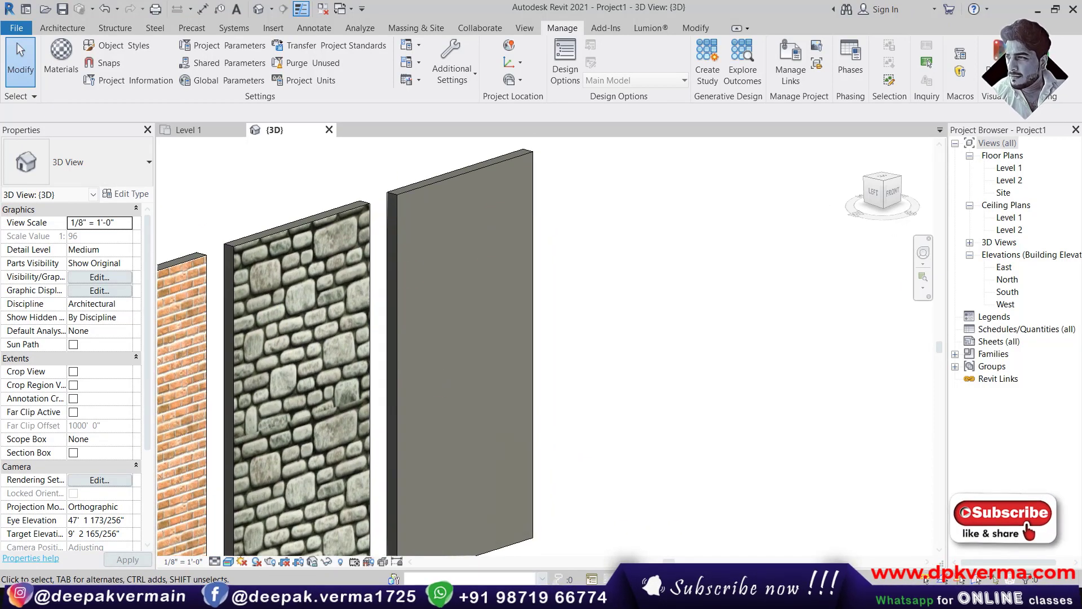
click(90, 551)
click(849, 122)
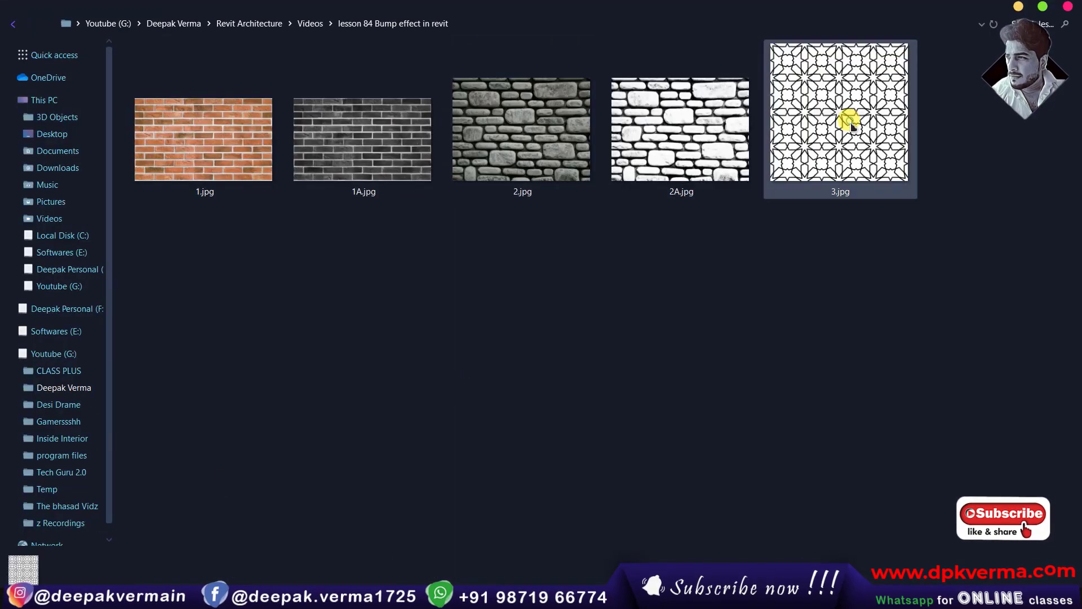
double_click(838, 113)
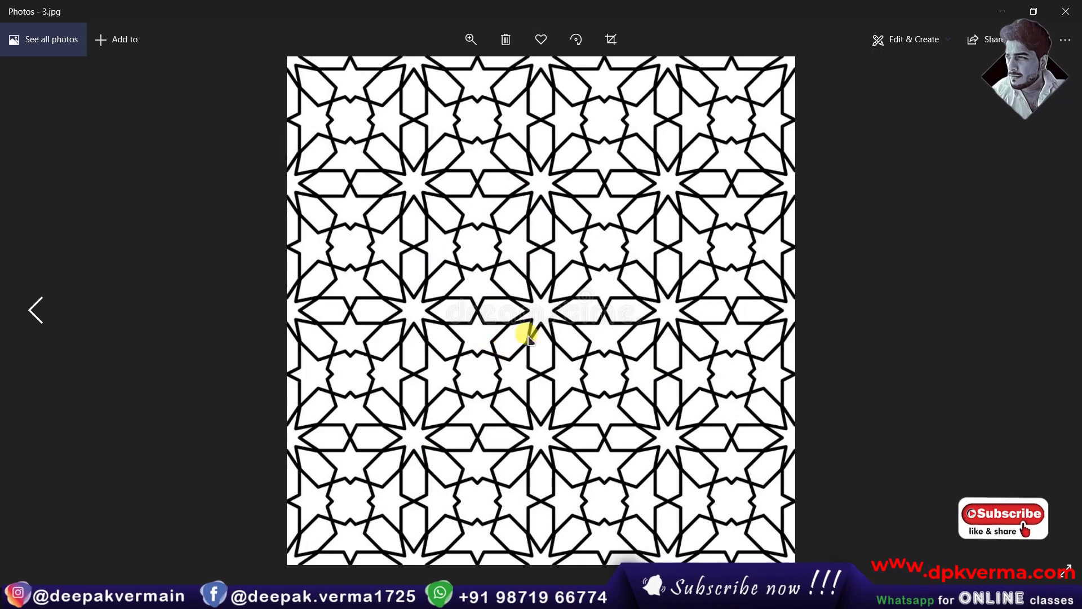
click(1065, 12)
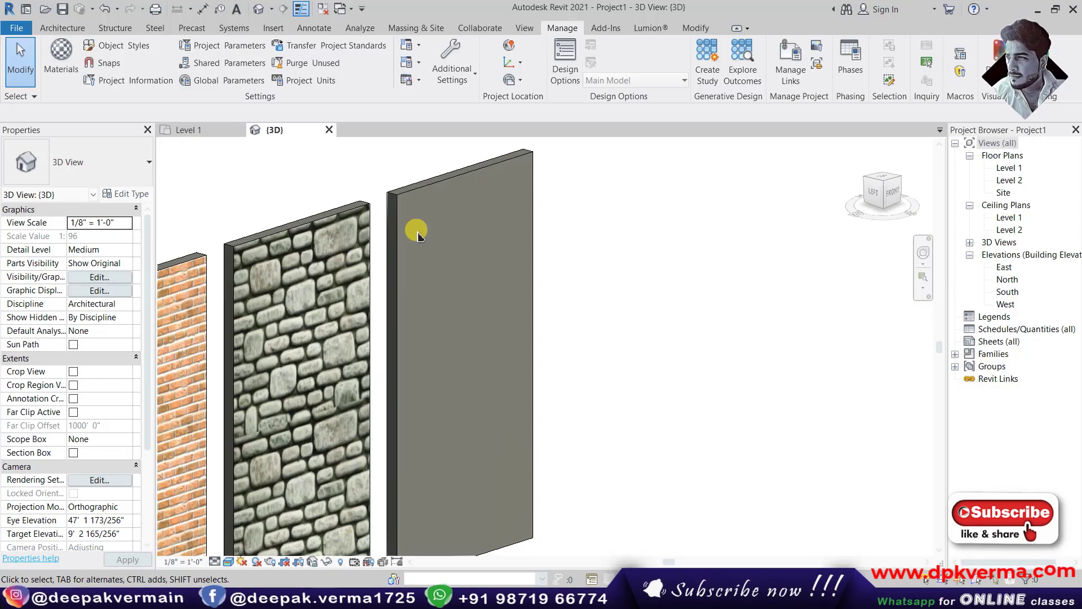
- Create a new material in the Material Browser and name it 3
click(60, 56)
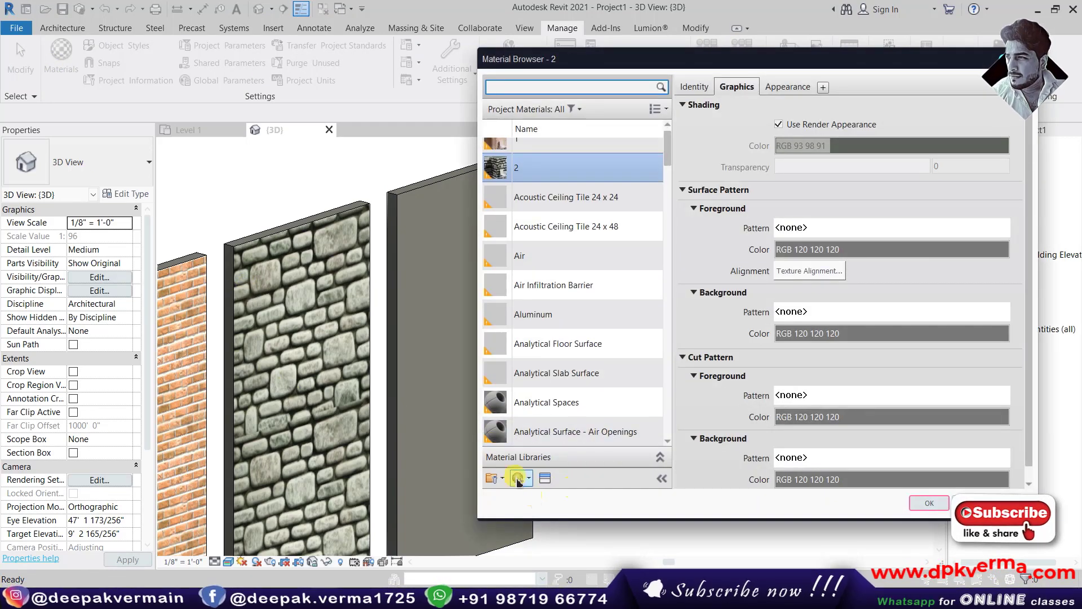
click(517, 479)
click(541, 494)
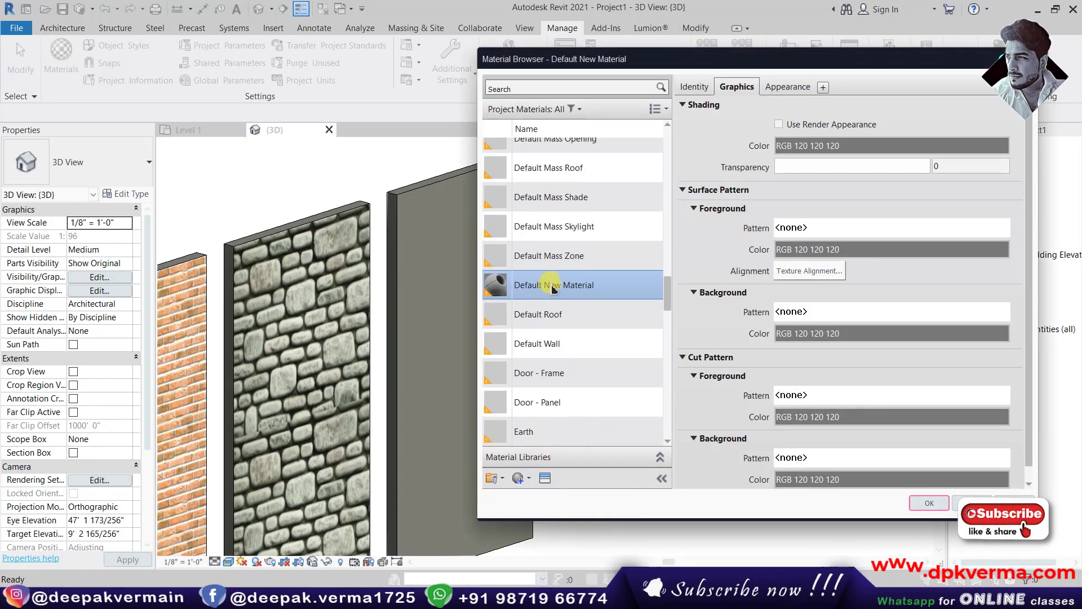
right_click(553, 288)
click(582, 325)
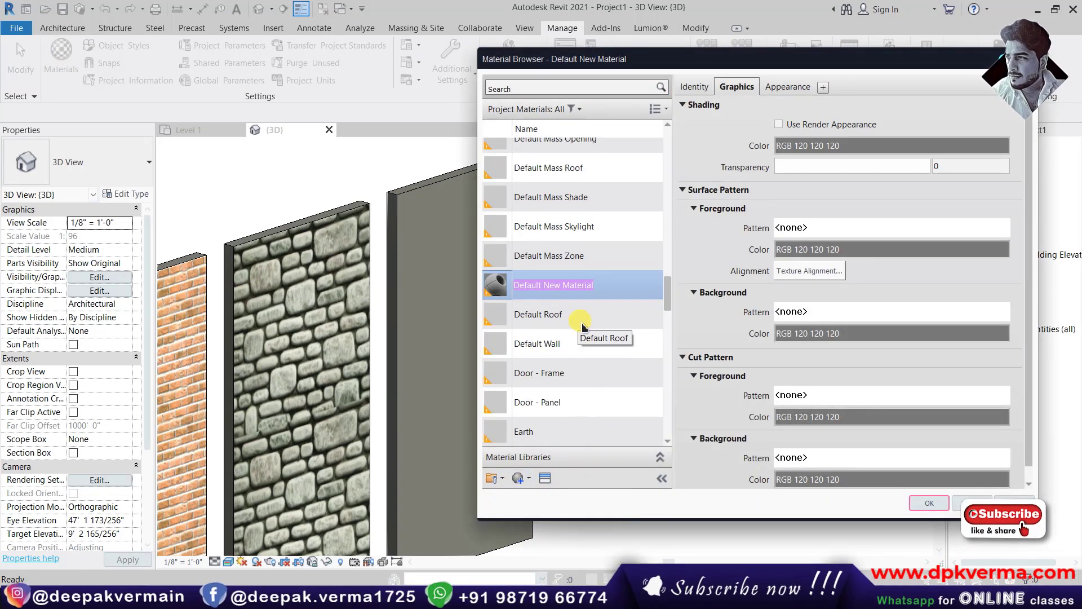
text(3)
click(574, 338)
click(644, 153)
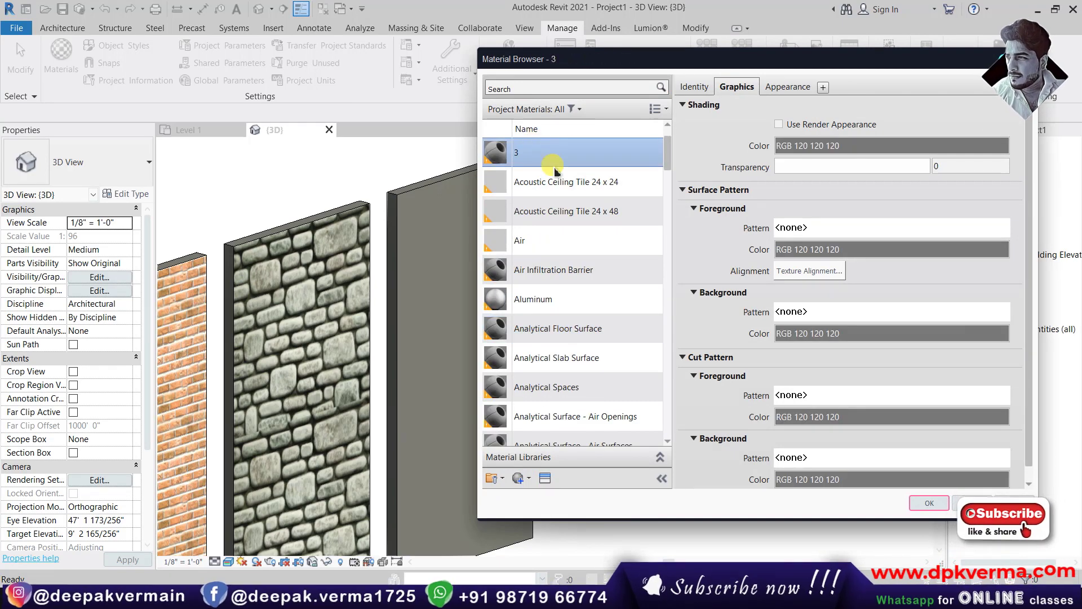
- Make material 3's shading use its render appearance, and open then cancel the image chooser
click(778, 124)
click(786, 90)
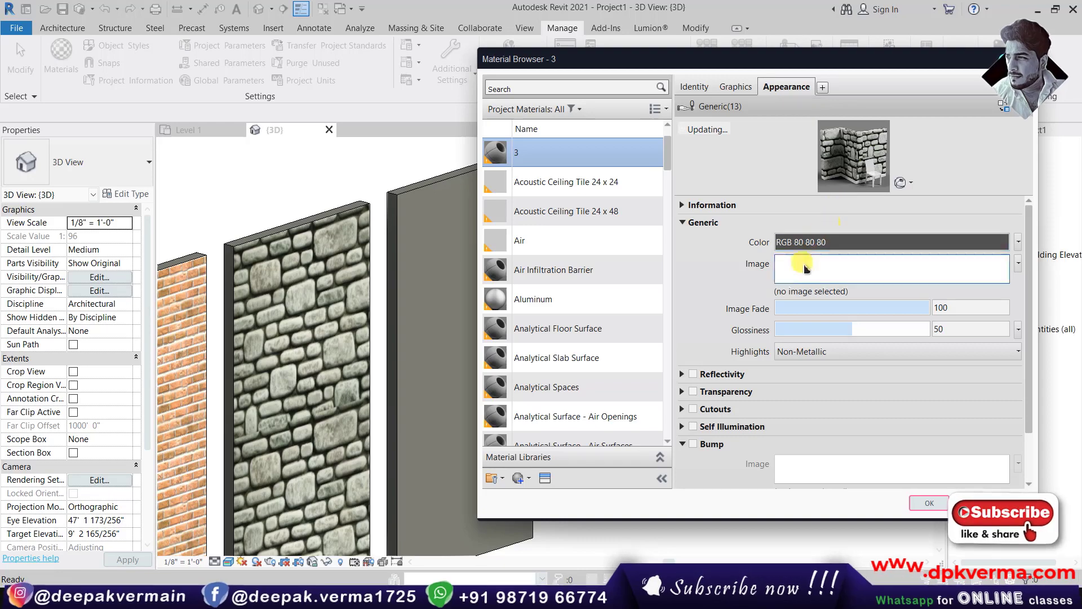
click(802, 271)
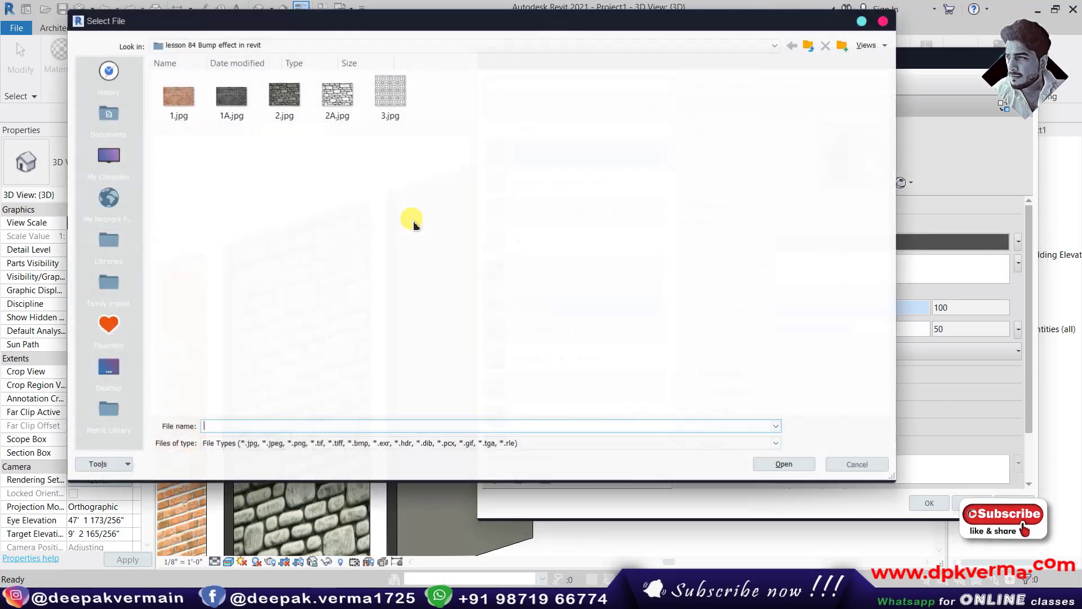
click(883, 24)
click(828, 268)
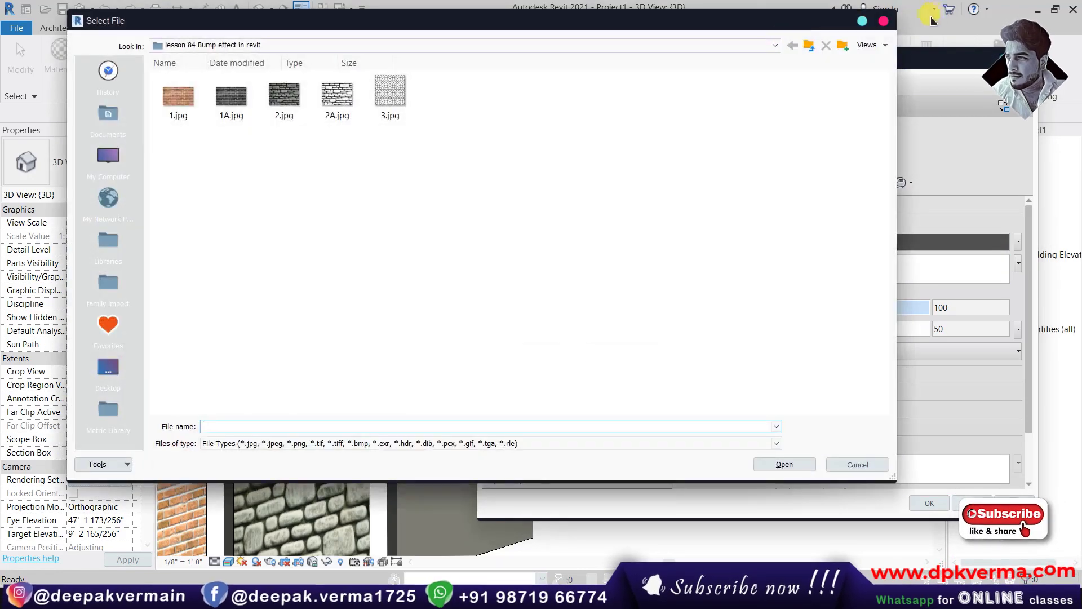
click(884, 24)
- Give material 3 a beige RGB 191 168 136 colour and apply the changes
click(873, 241)
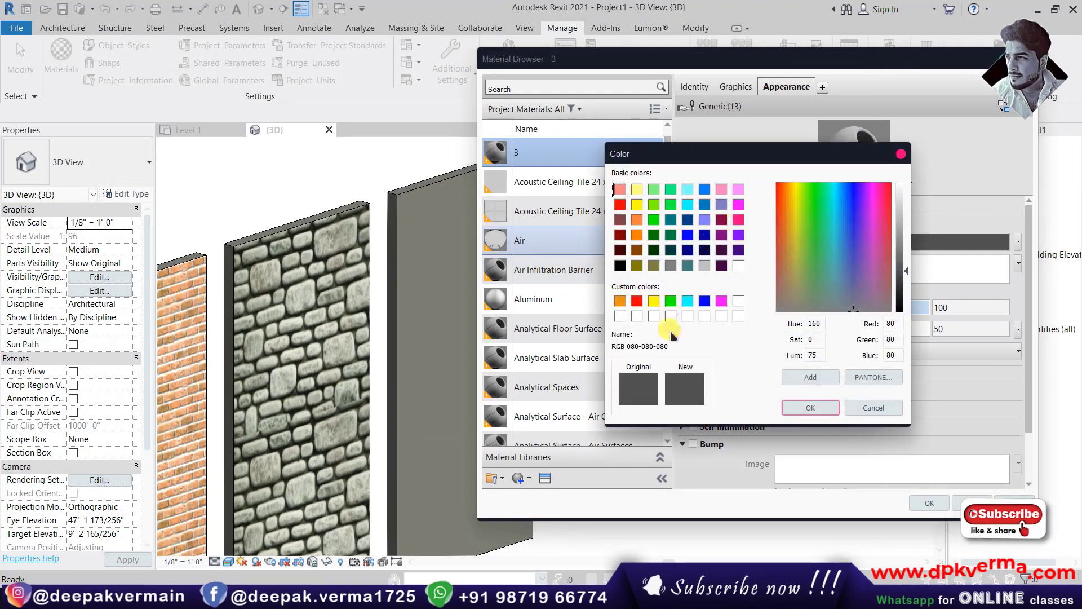
click(787, 265)
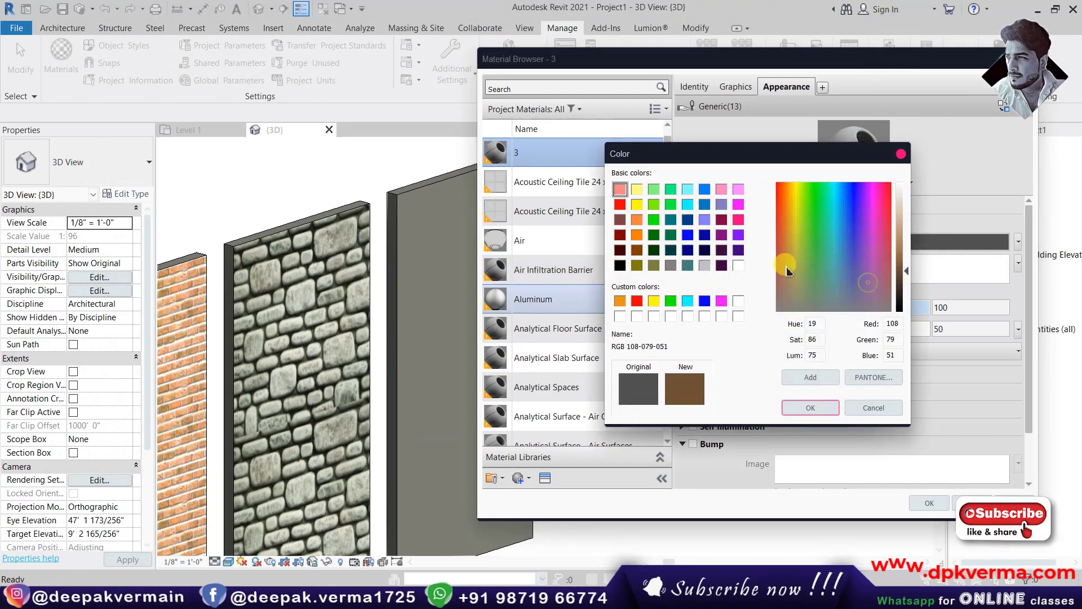
drag(900, 266, 900, 237)
drag(804, 228, 789, 217)
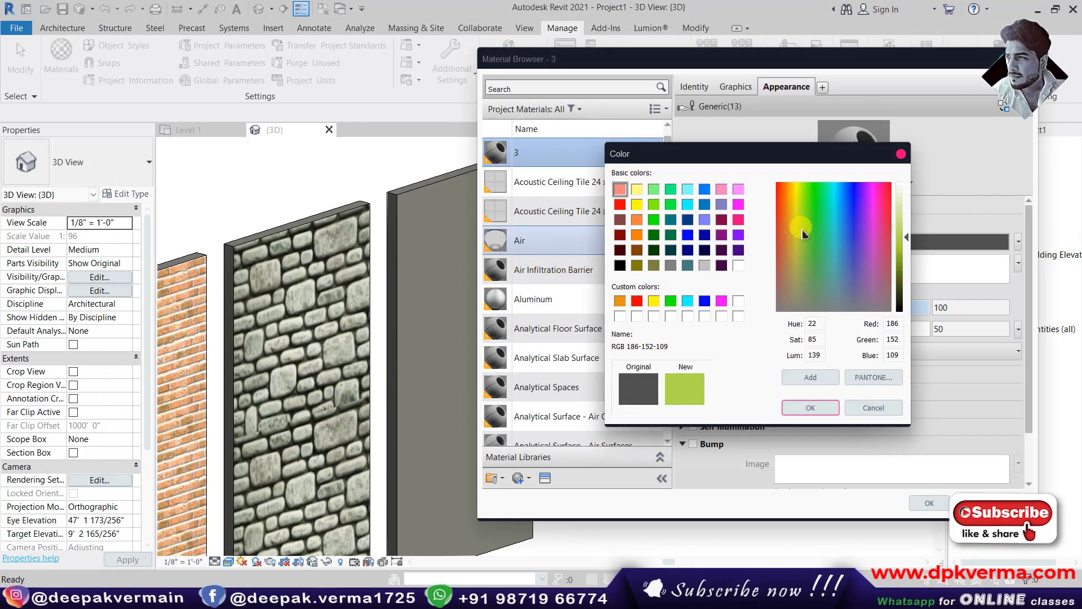
drag(901, 237, 901, 214)
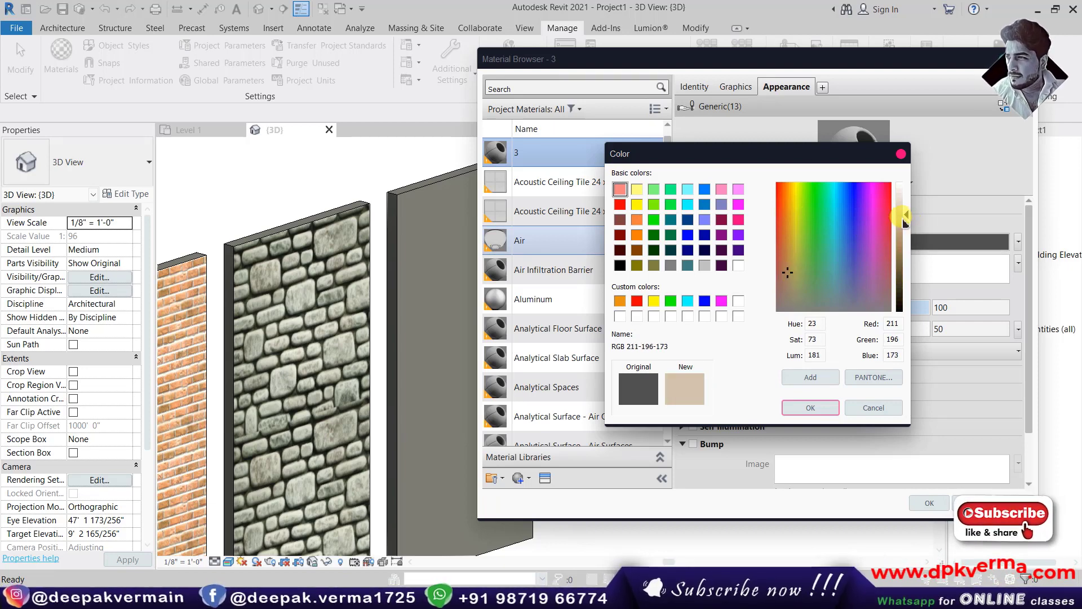
drag(902, 215, 905, 237)
click(811, 407)
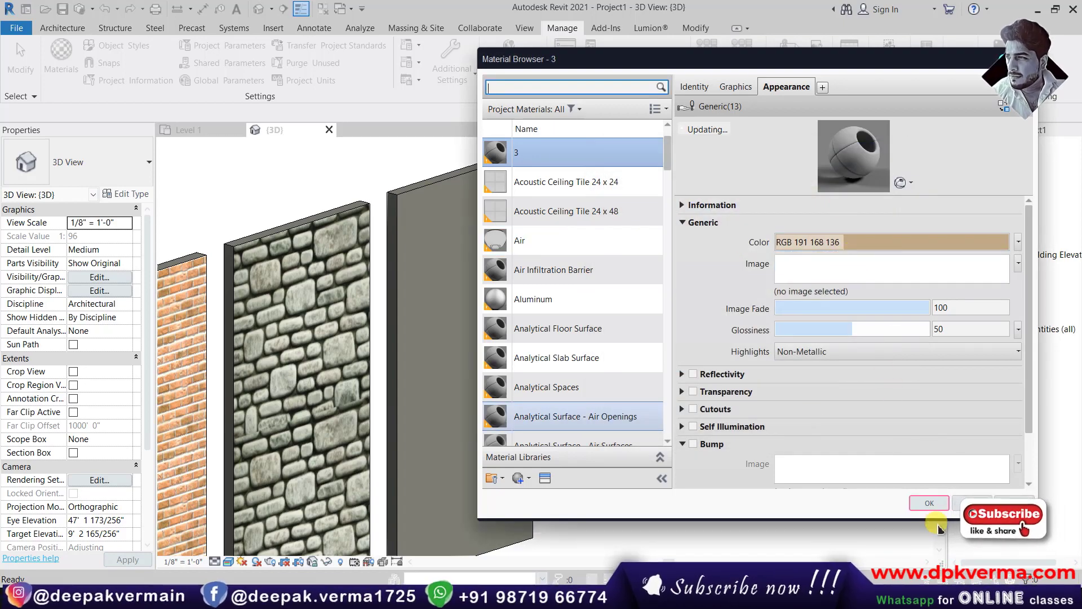
click(928, 502)
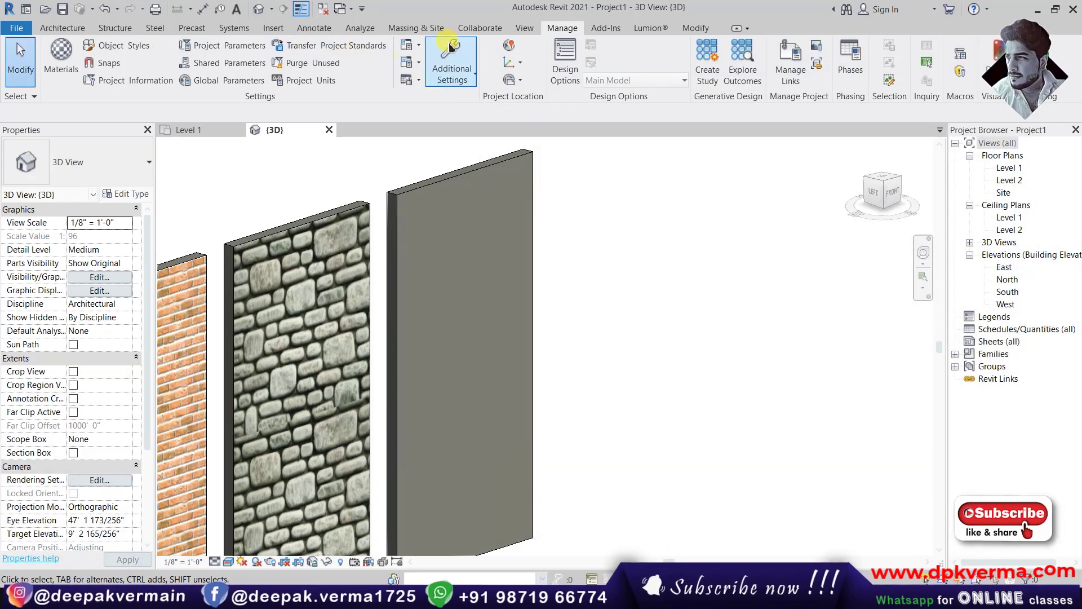
- Paint the right wall's face with material 3 and pan to show all three walls
click(696, 28)
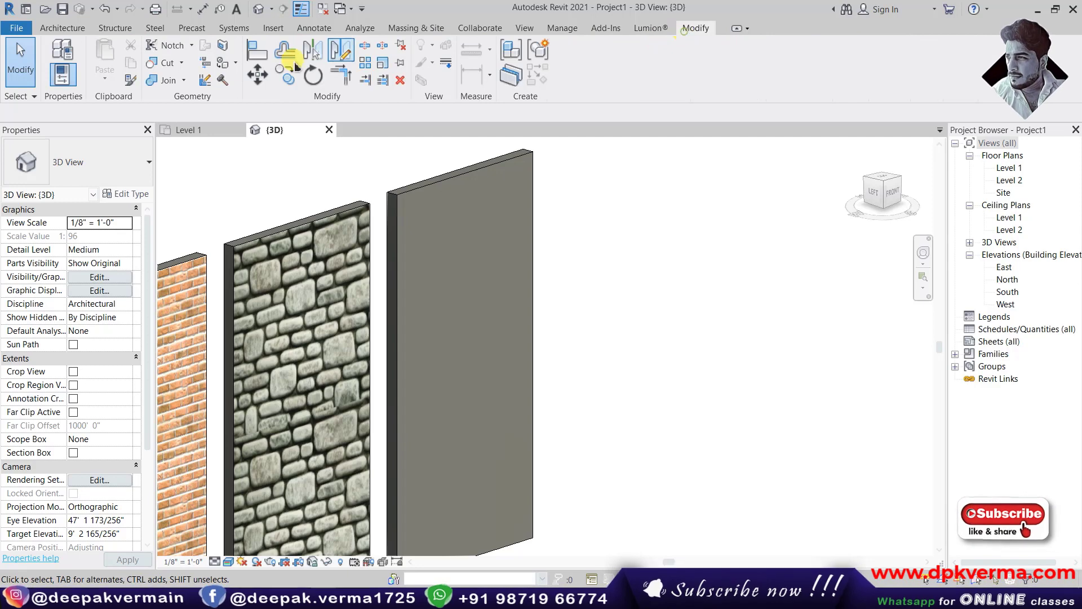
click(224, 63)
click(494, 309)
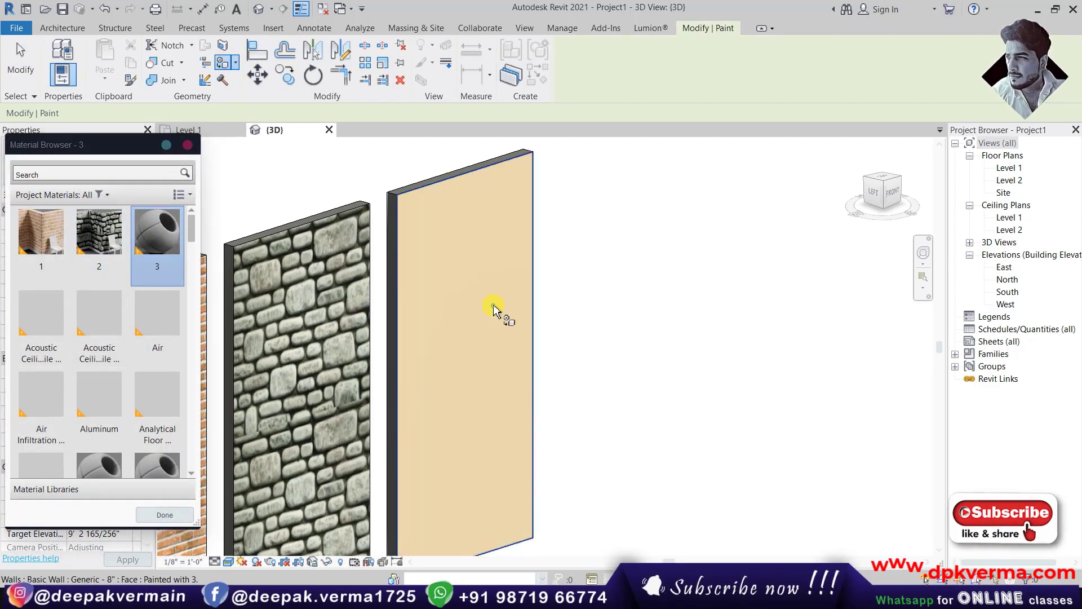
click(187, 145)
middle_drag(414, 316, 487, 316)
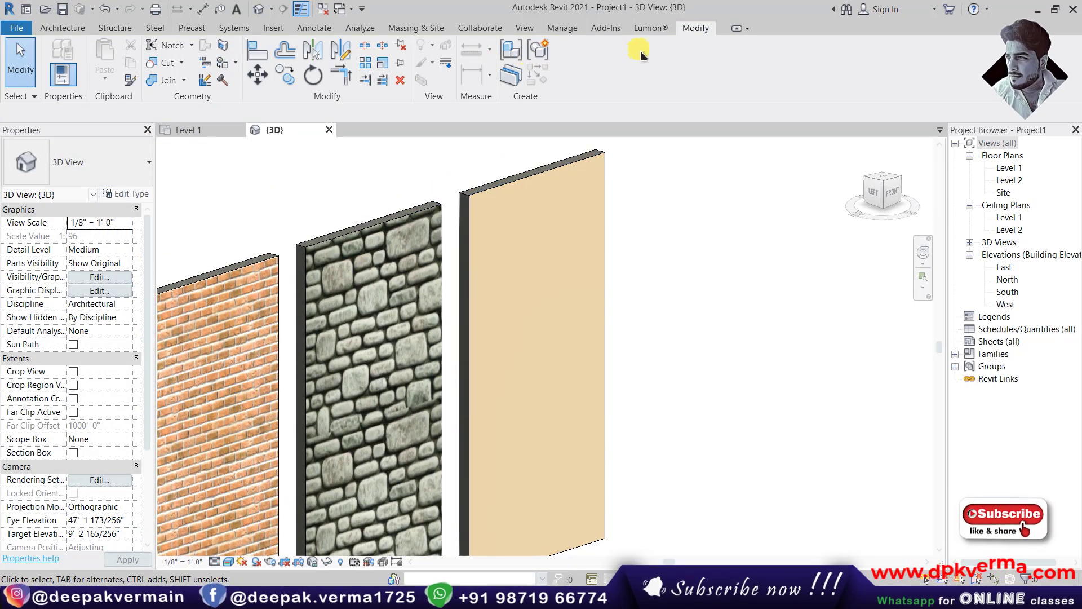
click(562, 28)
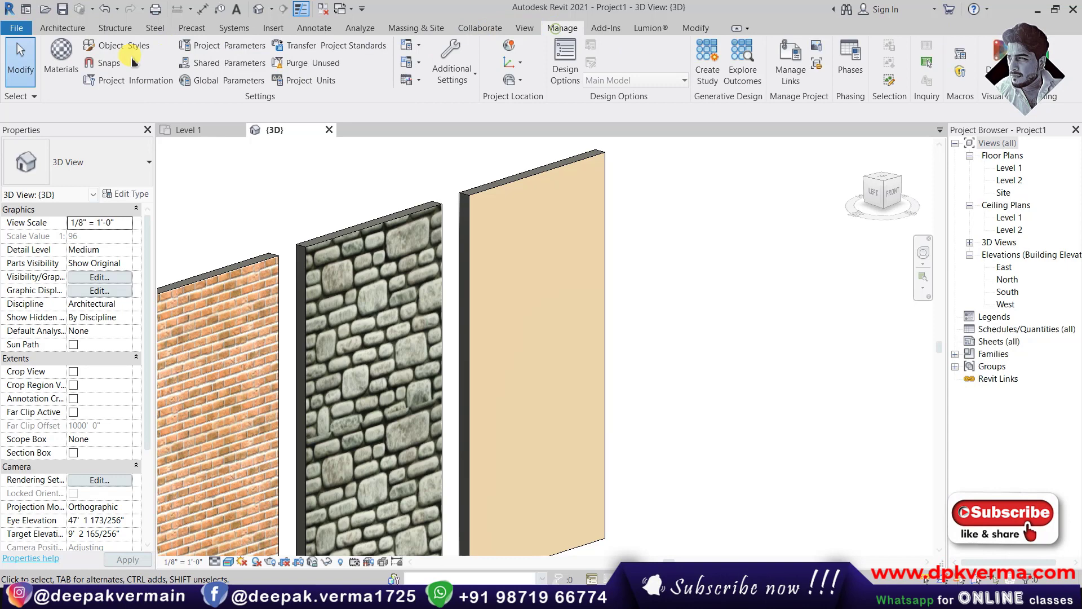
- Load 3.jpg as material 3's bump image and preview it on the Walls scene
click(61, 56)
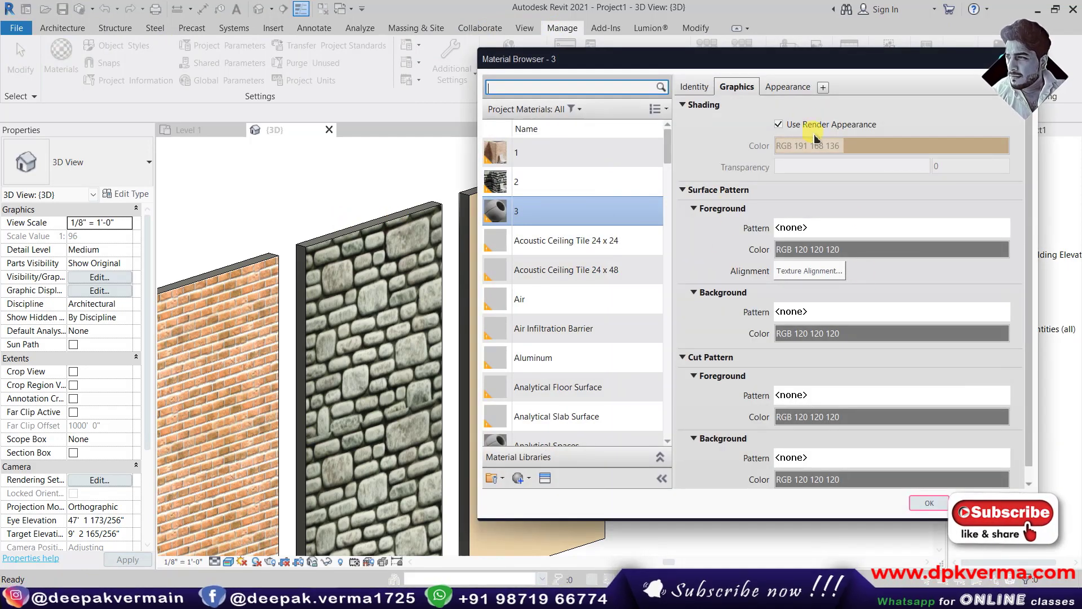
click(787, 87)
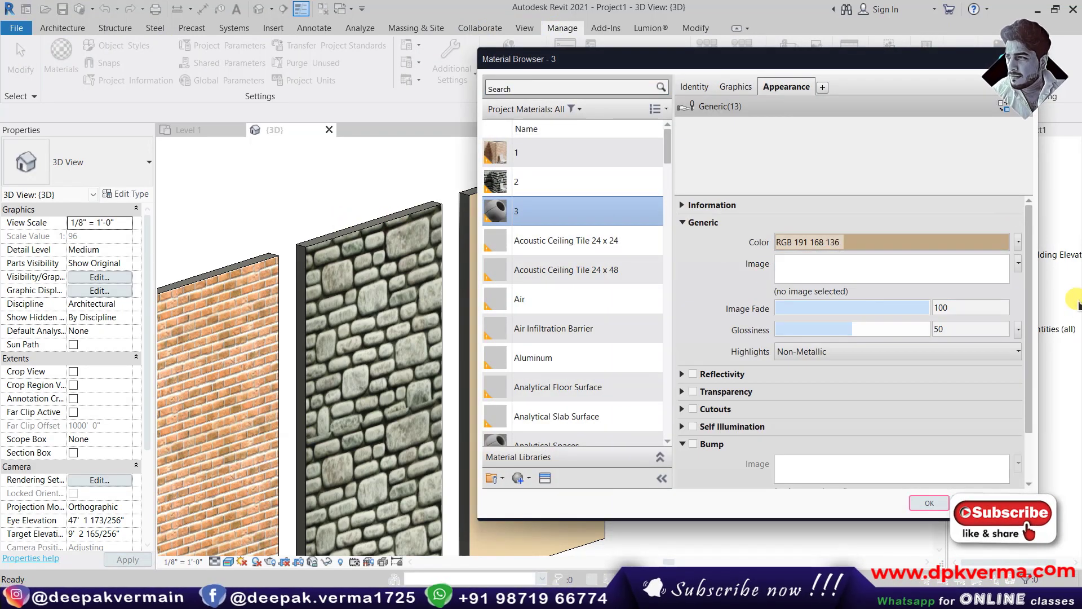
scroll(1026, 279, down, 2)
click(701, 385)
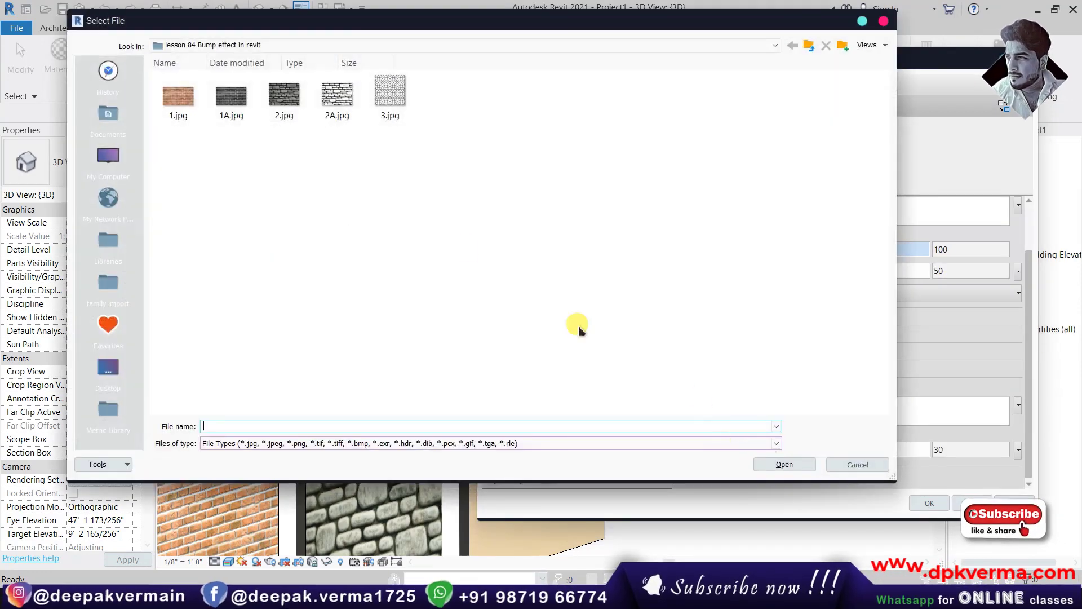
click(379, 104)
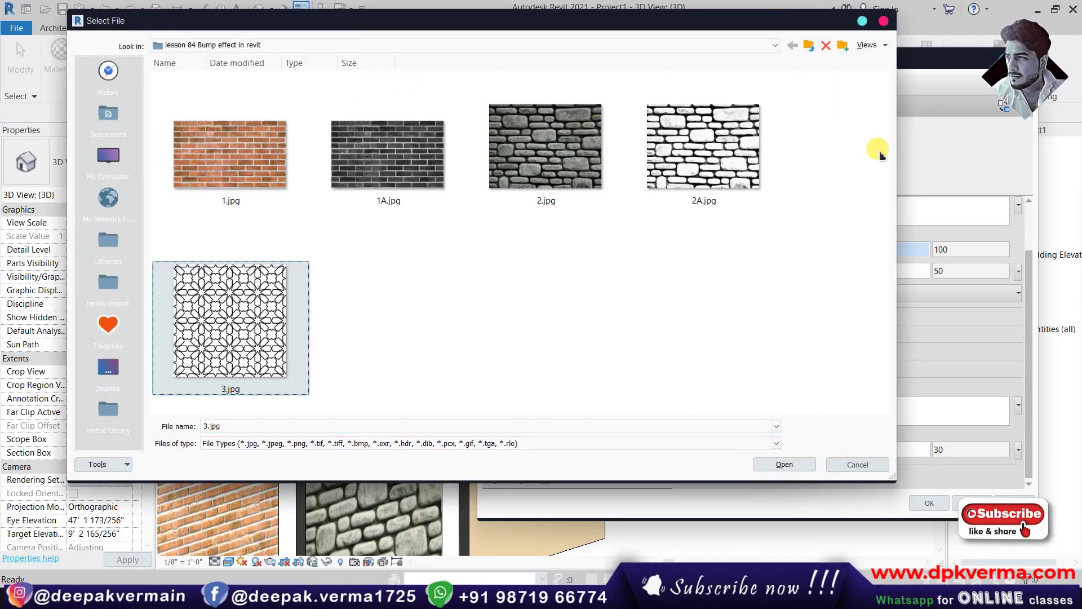
click(774, 466)
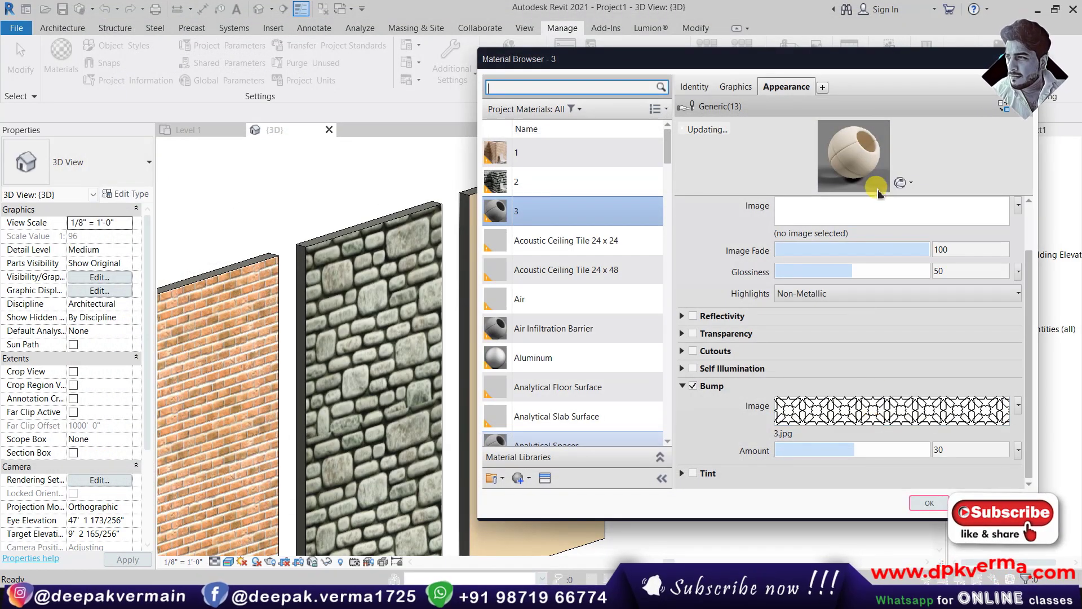
click(903, 182)
mouse_move(842, 201)
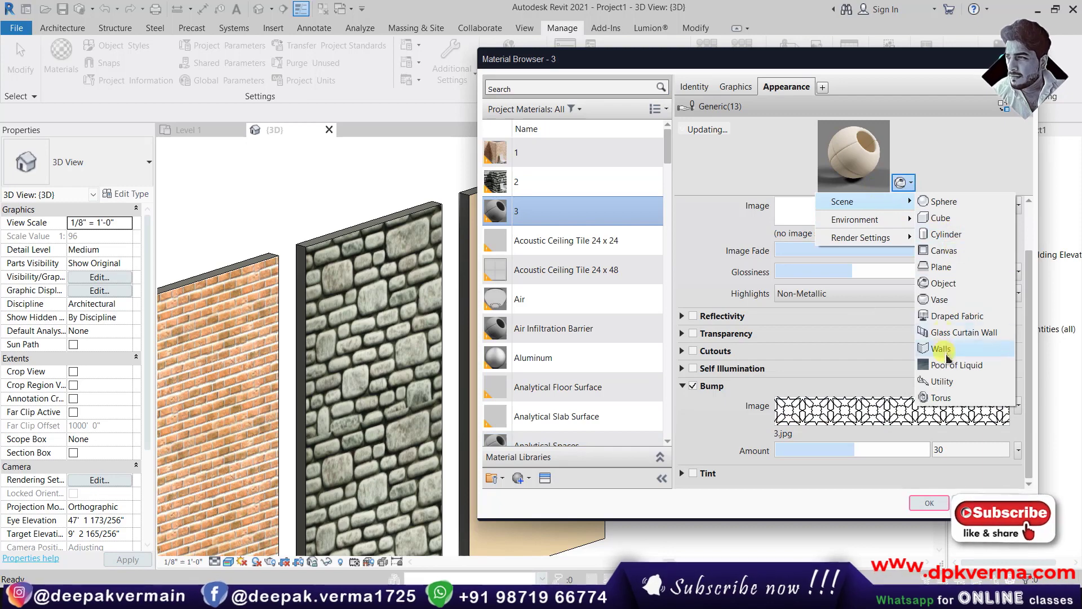
click(940, 348)
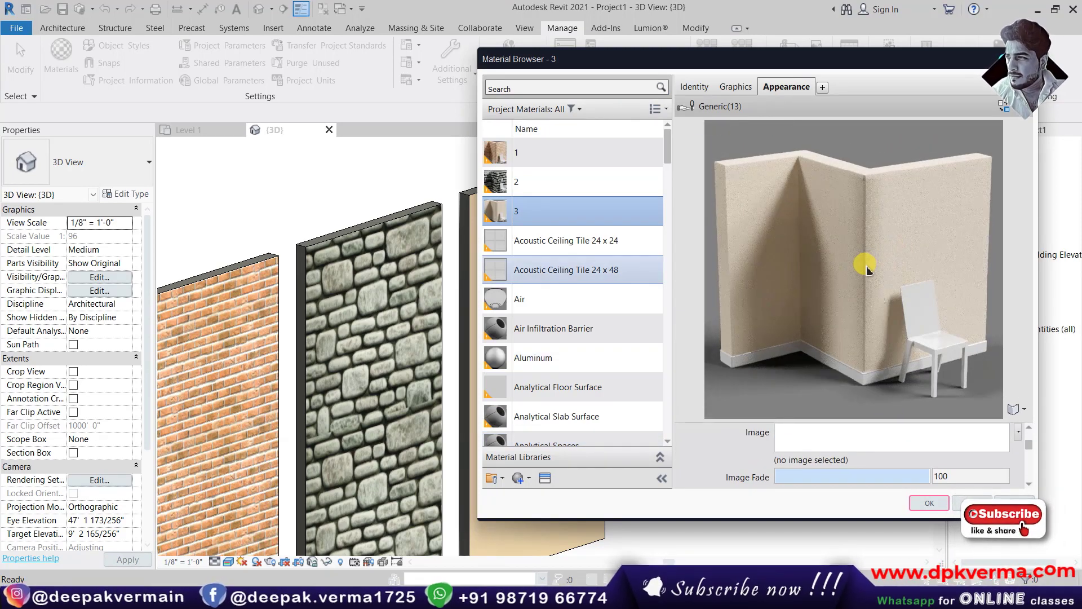
- Set the bump texture sample size to 10'-0" and apply the material
scroll(762, 468, down, 2)
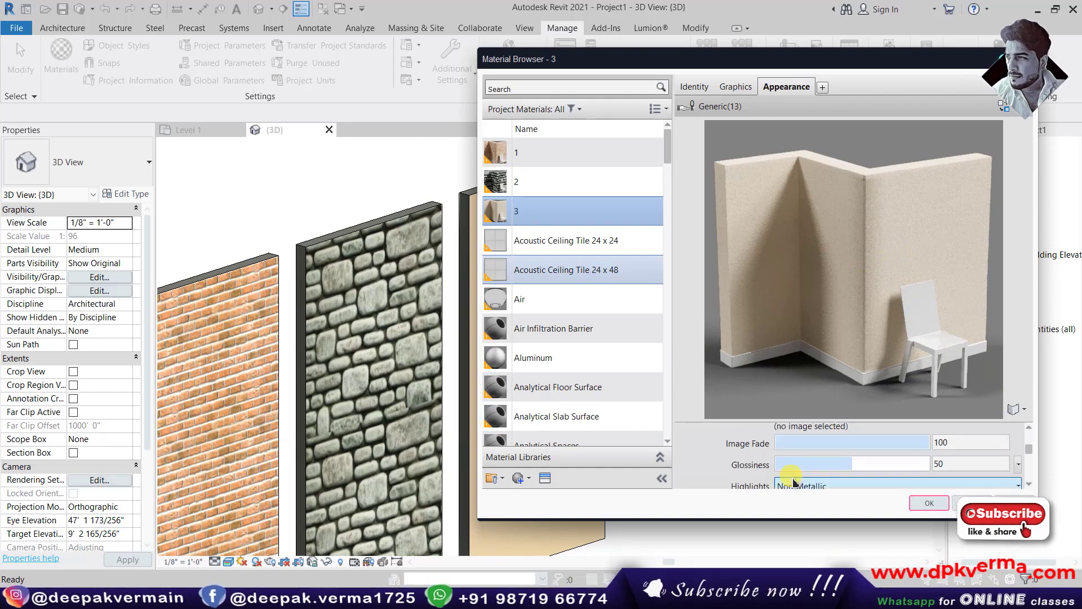
scroll(762, 475, down, 3)
scroll(762, 475, down, 2)
click(814, 466)
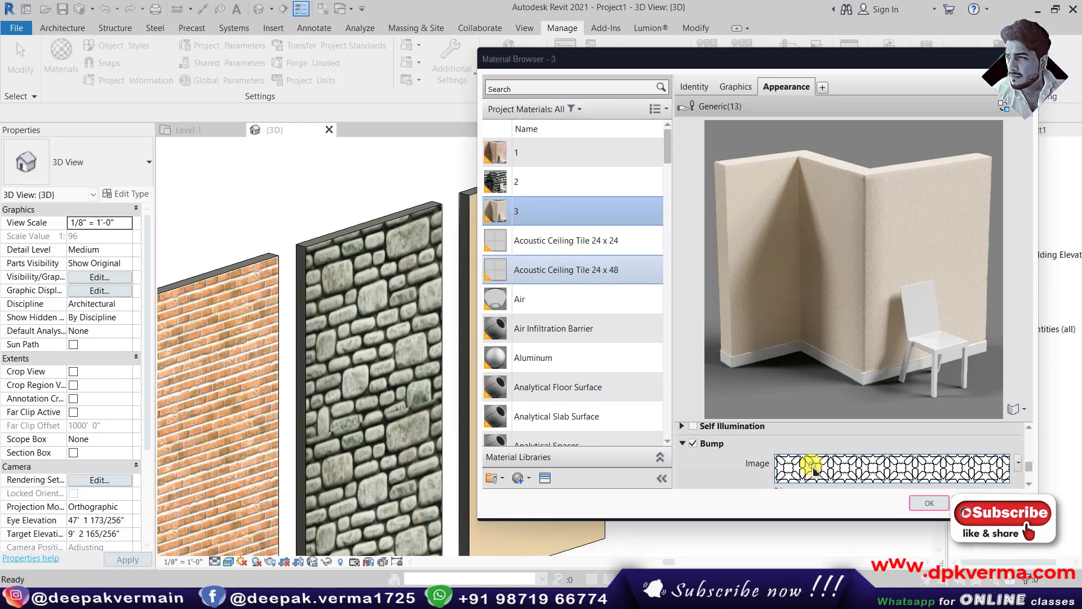
click(285, 465)
text(10')
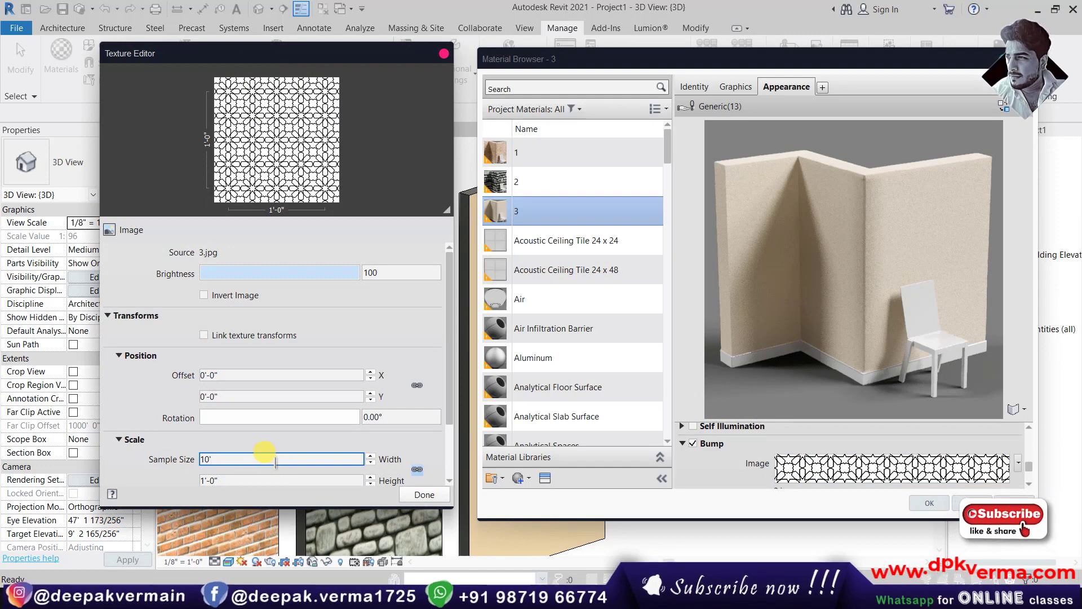
key(Tab)
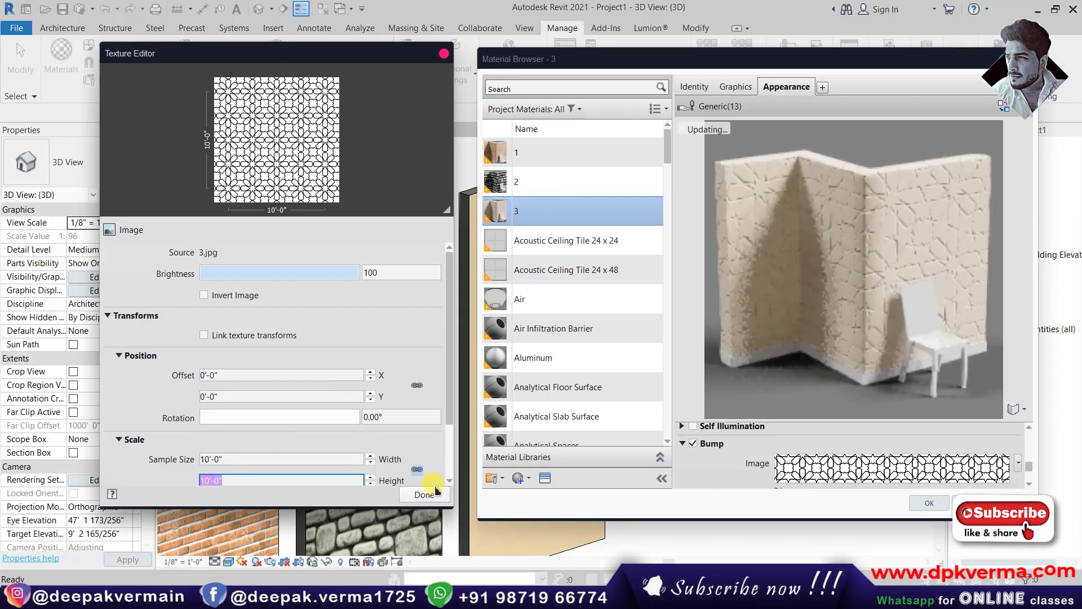
click(424, 494)
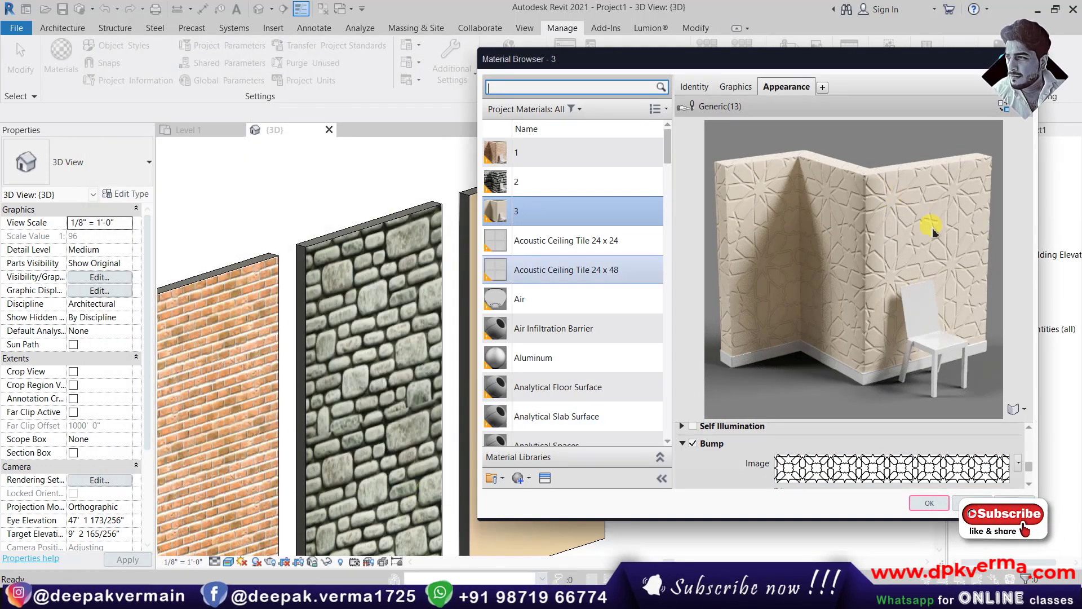
click(930, 503)
scroll(558, 339, up, 2)
scroll(524, 332, up, 5)
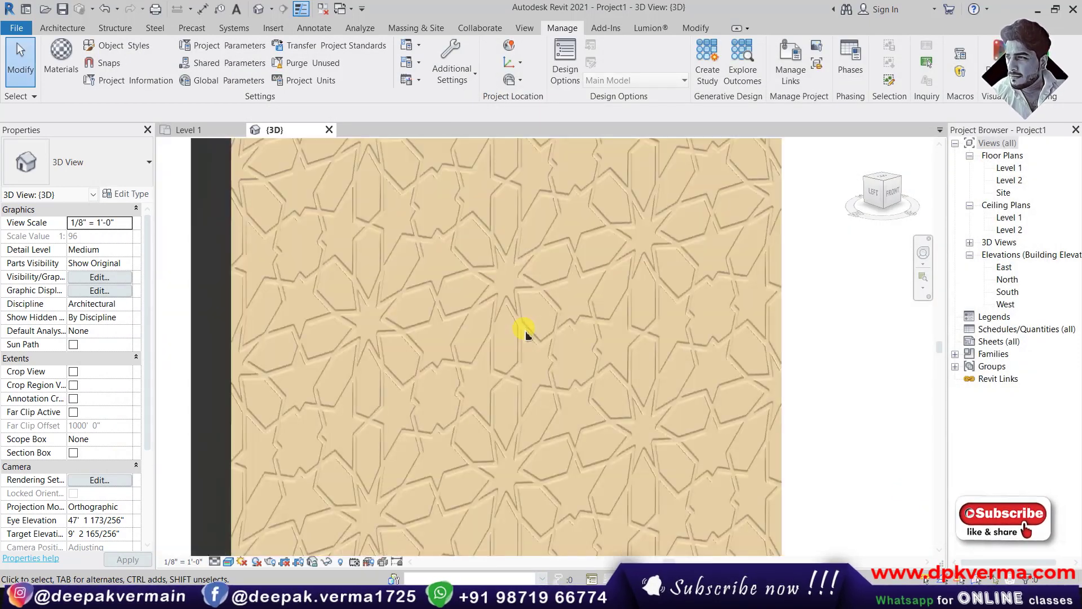
scroll(521, 330, up, 1)
scroll(527, 338, down, 2)
scroll(544, 315, up, 1)
scroll(550, 305, down, 2)
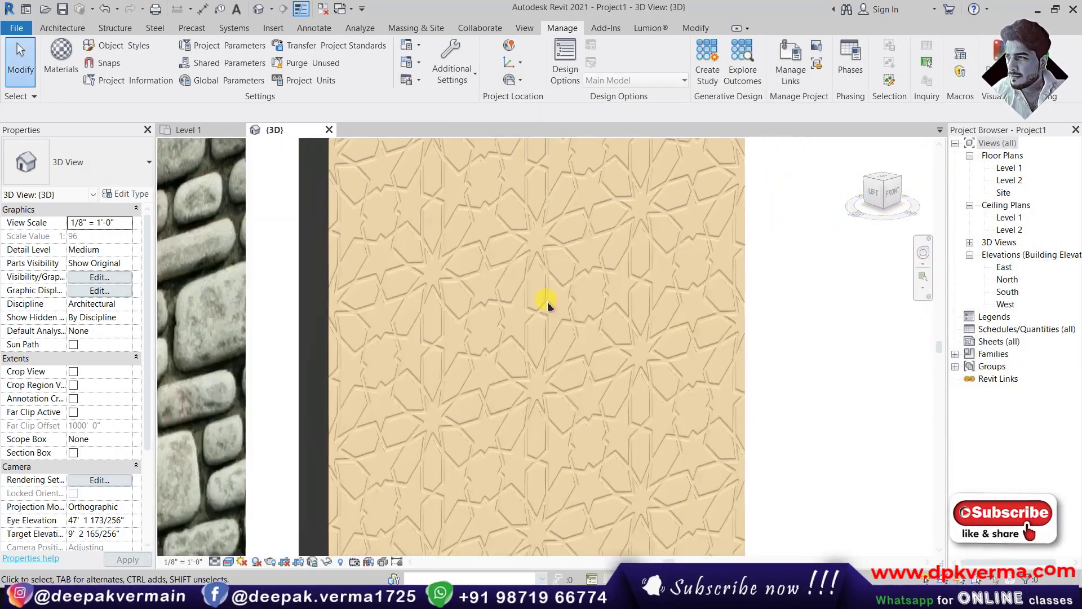
scroll(548, 304, up, 1)
scroll(490, 375, down, 1)
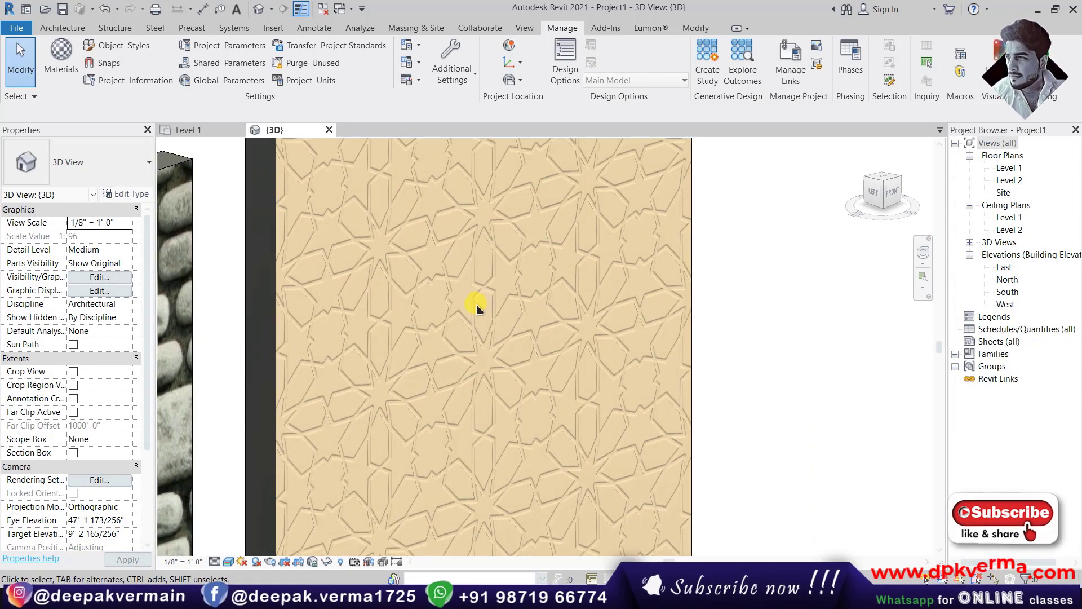
scroll(490, 327, down, 2)
scroll(526, 321, up, 1)
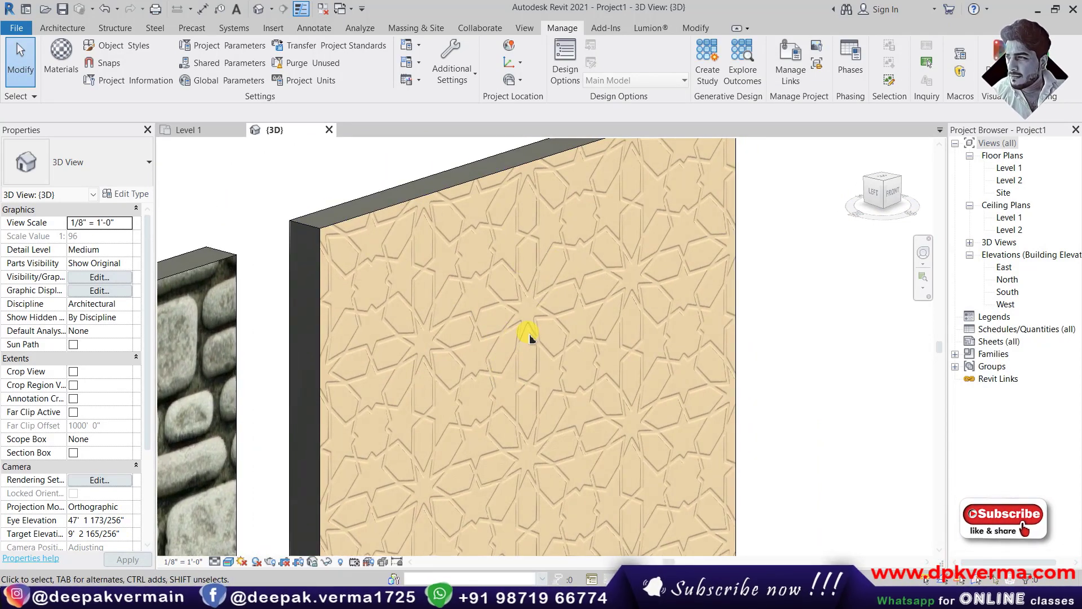
scroll(496, 344, up, 1)
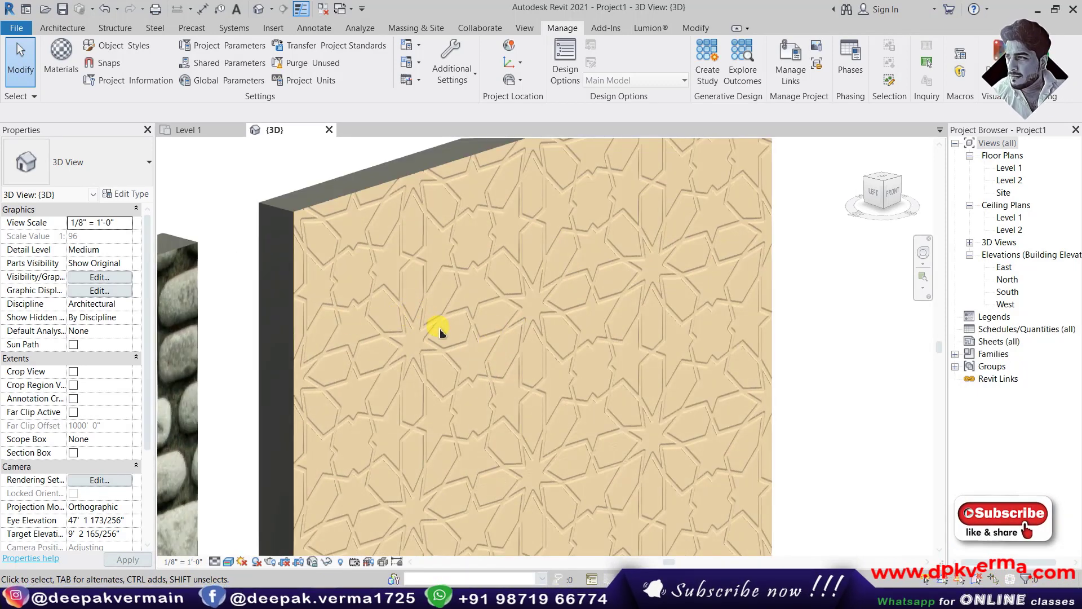
scroll(445, 310, down, 1)
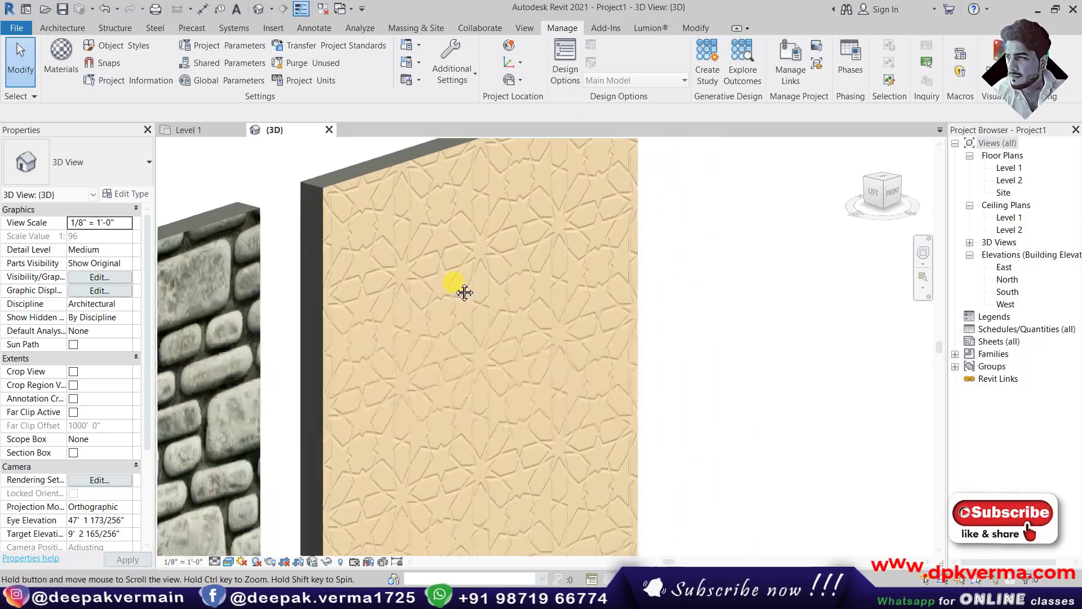
scroll(453, 290, down, 1)
scroll(451, 276, down, 1)
scroll(468, 282, down, 1)
scroll(499, 316, down, 1)
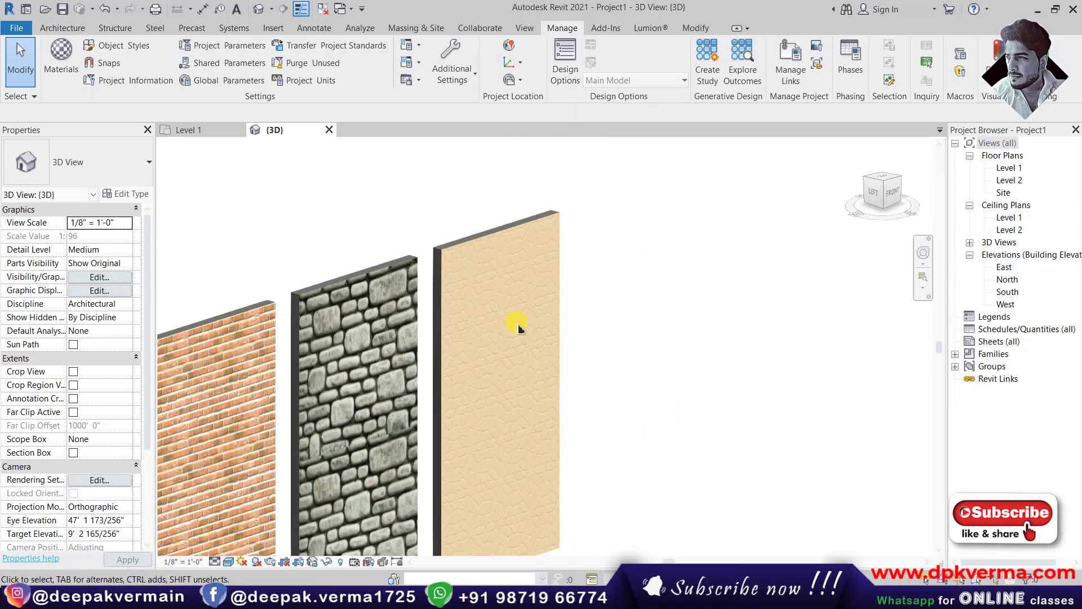
scroll(502, 329, down, 1)
- Draw a fourth wall to the right of the beige patterned wall, then pan to show all walls
scroll(496, 349, down, 1)
click(507, 470)
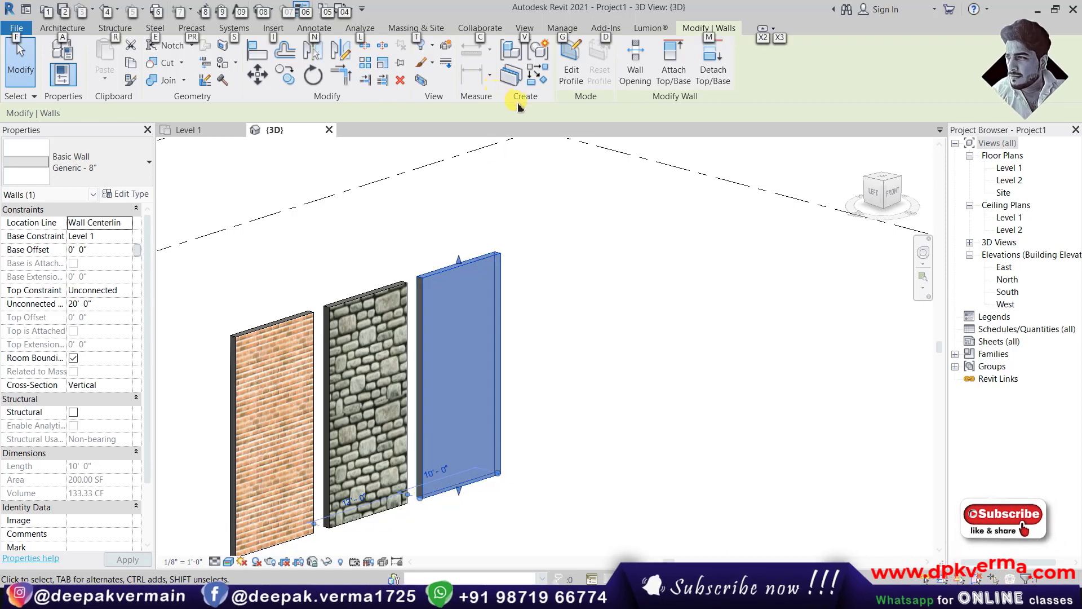
click(529, 82)
click(634, 354)
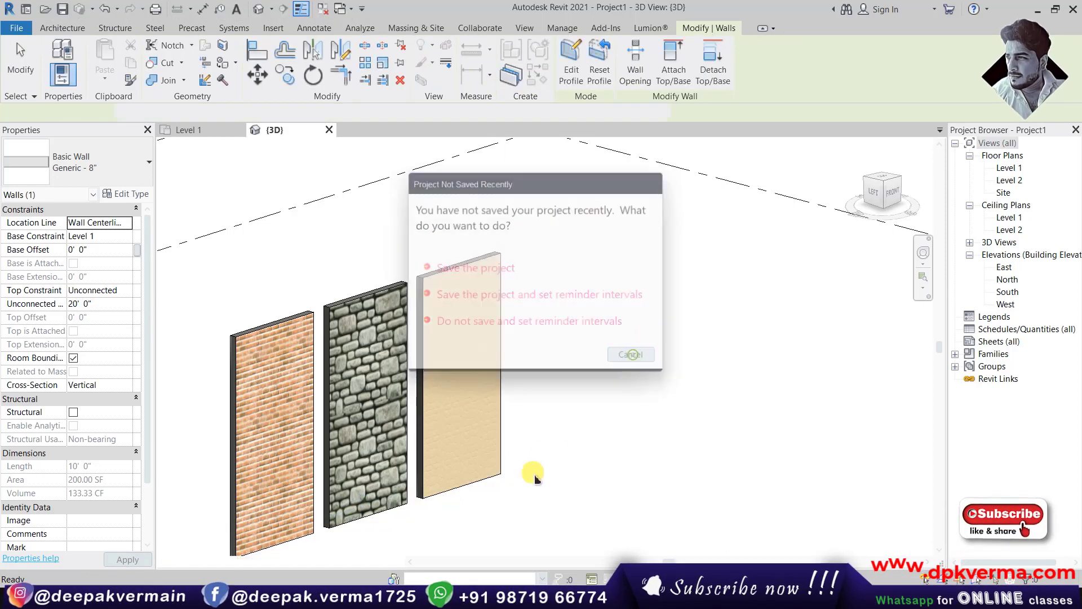
click(519, 466)
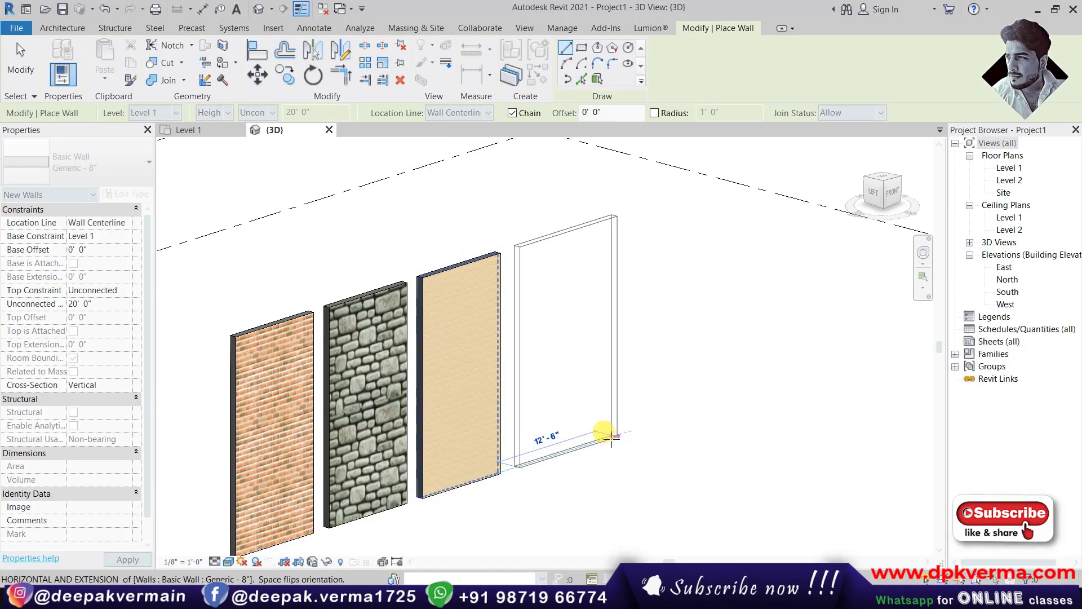
click(595, 439)
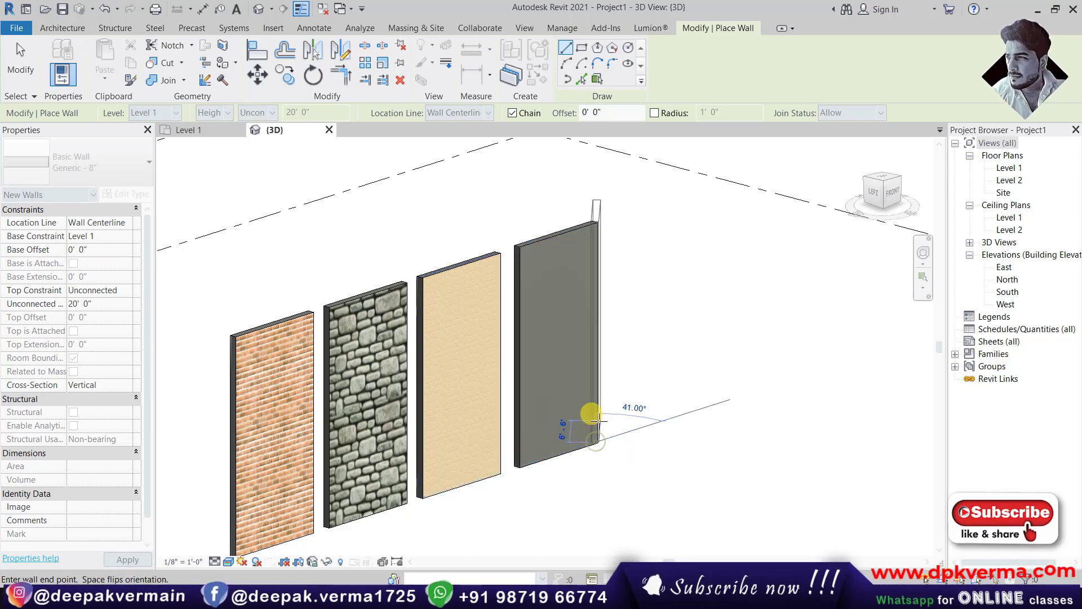
key(Escape)
key(Escape)
scroll(428, 372, up, 4)
middle_drag(428, 372, 496, 358)
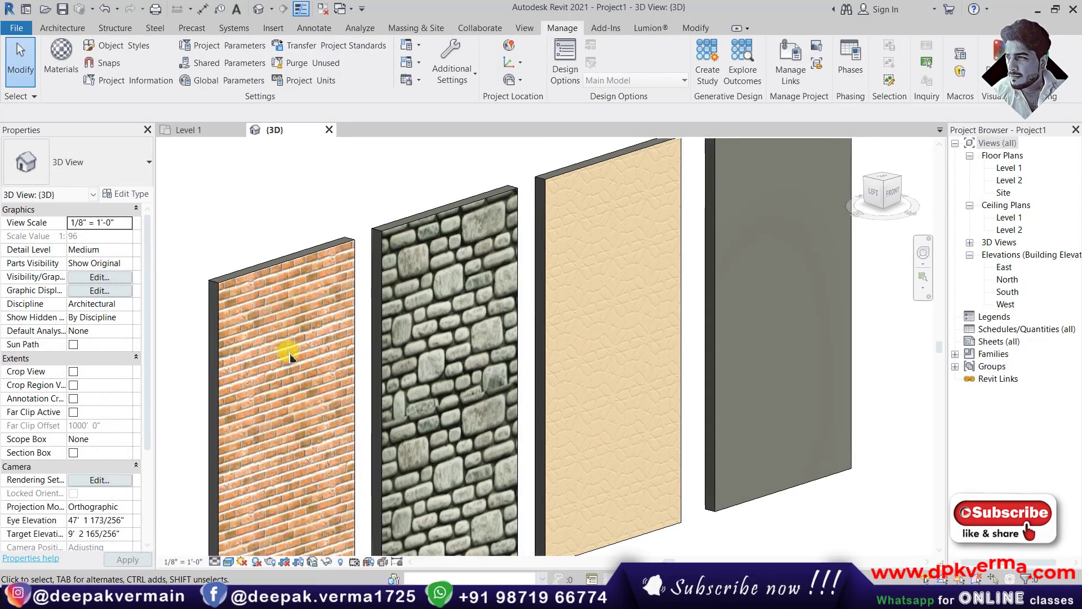
middle_drag(733, 363, 540, 362)
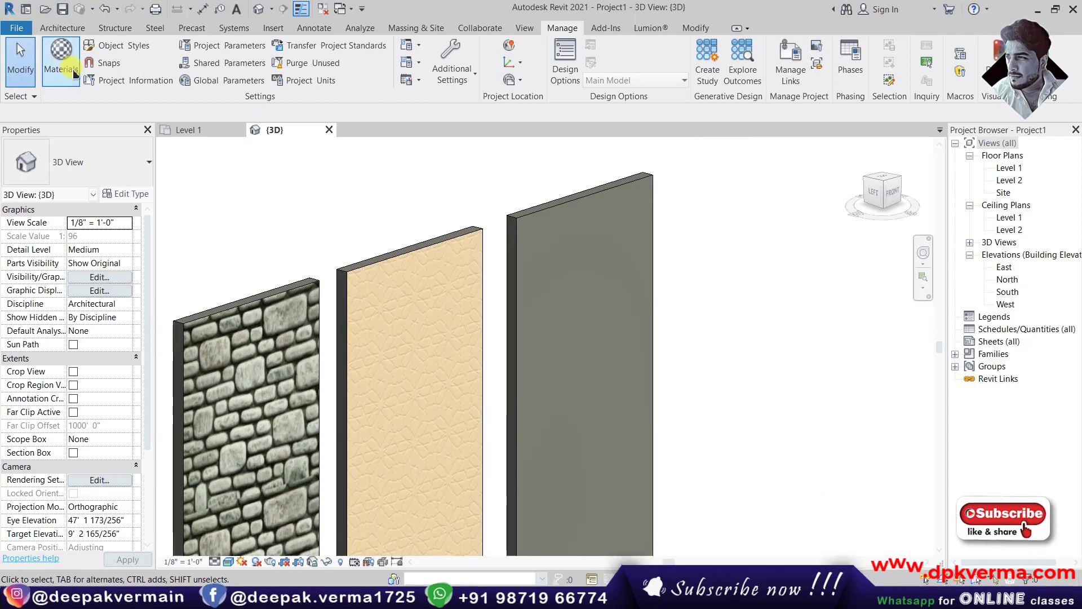
- Create a new material named 4
click(61, 56)
click(530, 479)
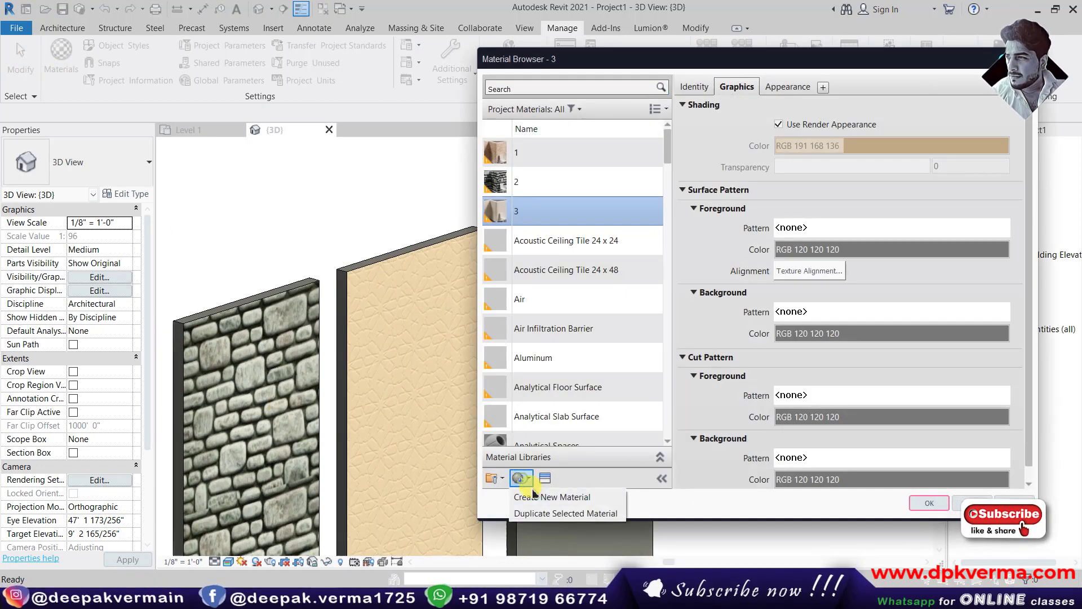
click(541, 499)
right_click(533, 282)
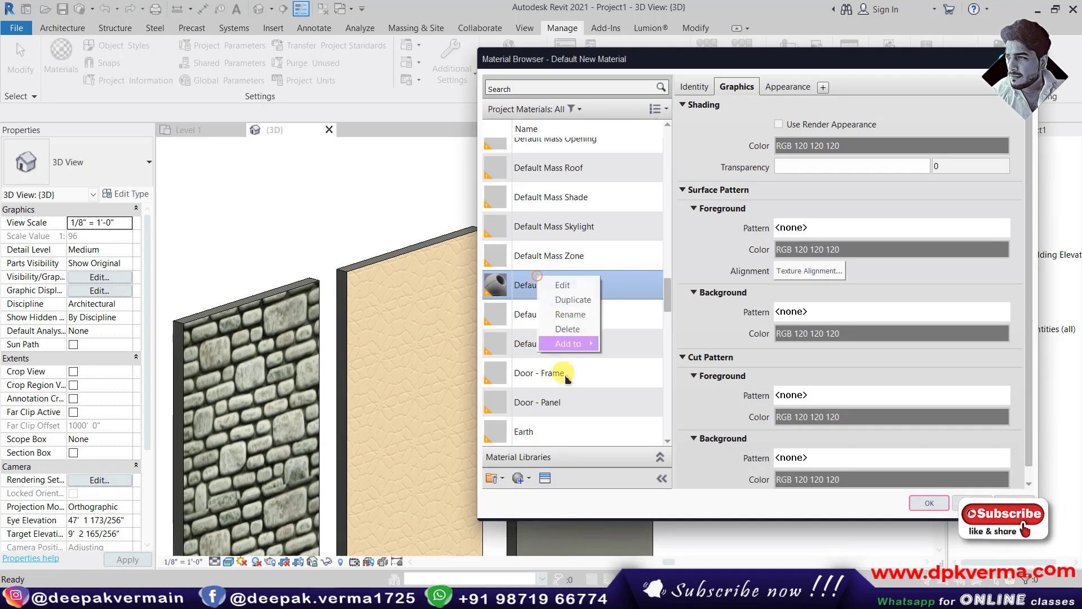
click(563, 314)
text(4)
click(559, 373)
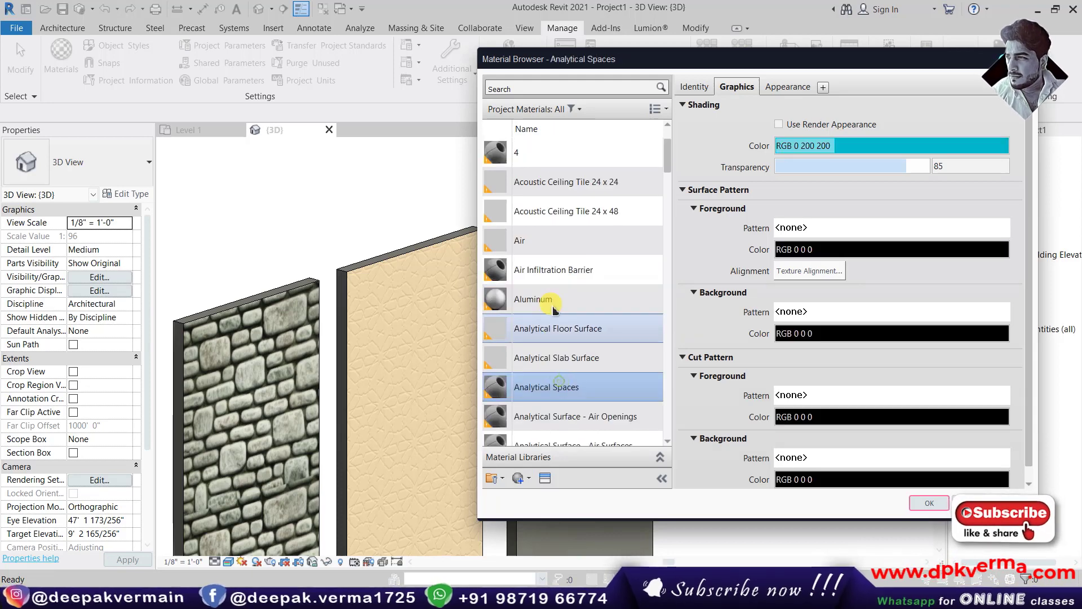
click(557, 155)
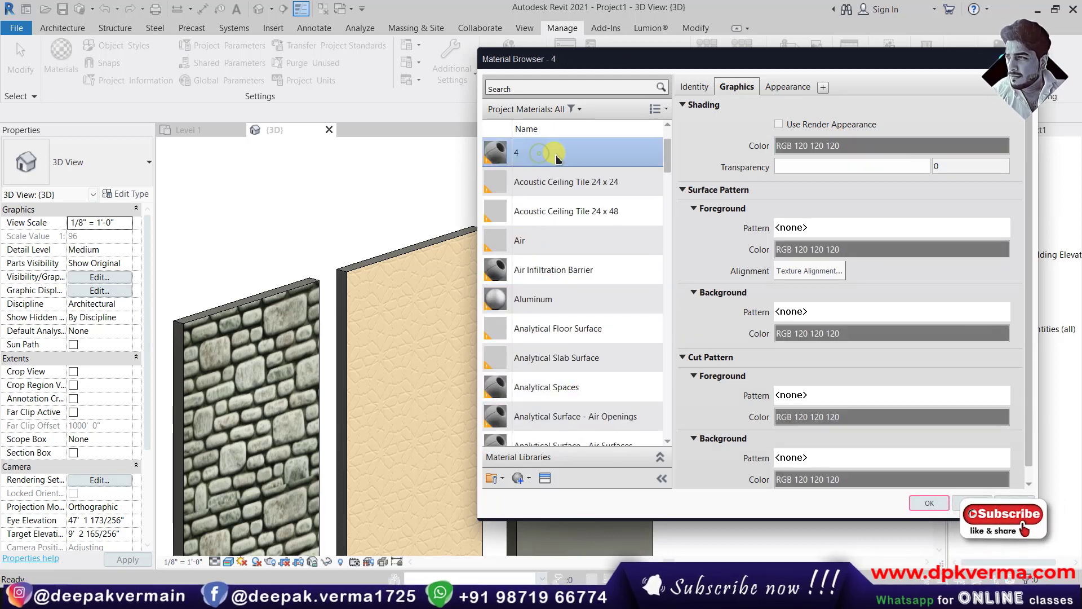
- Set material 4's appearance colour to pure red, RGB 255 0 0
click(787, 87)
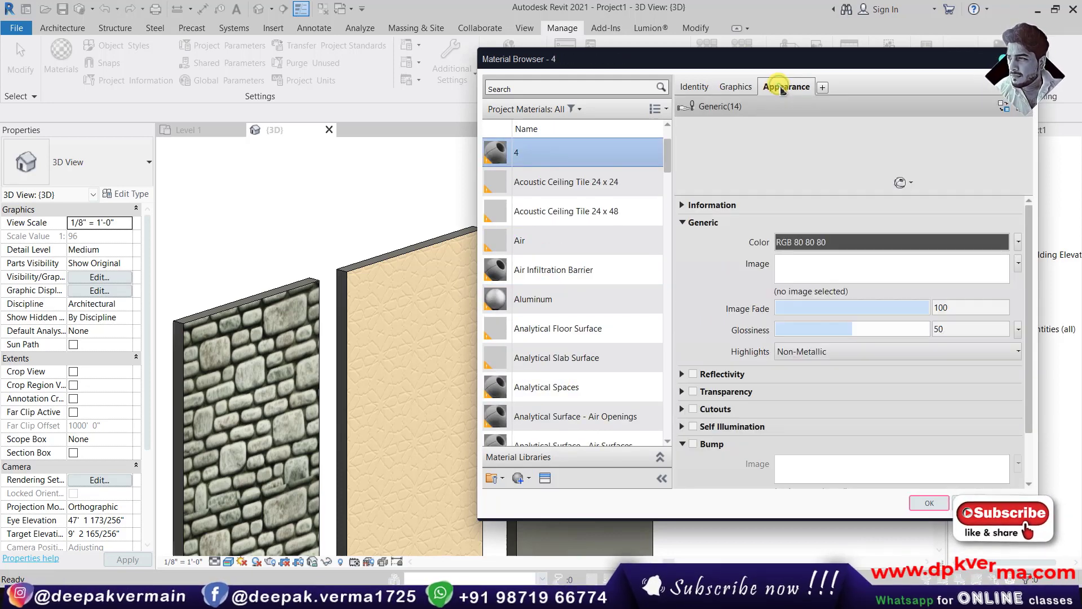
click(788, 242)
click(636, 300)
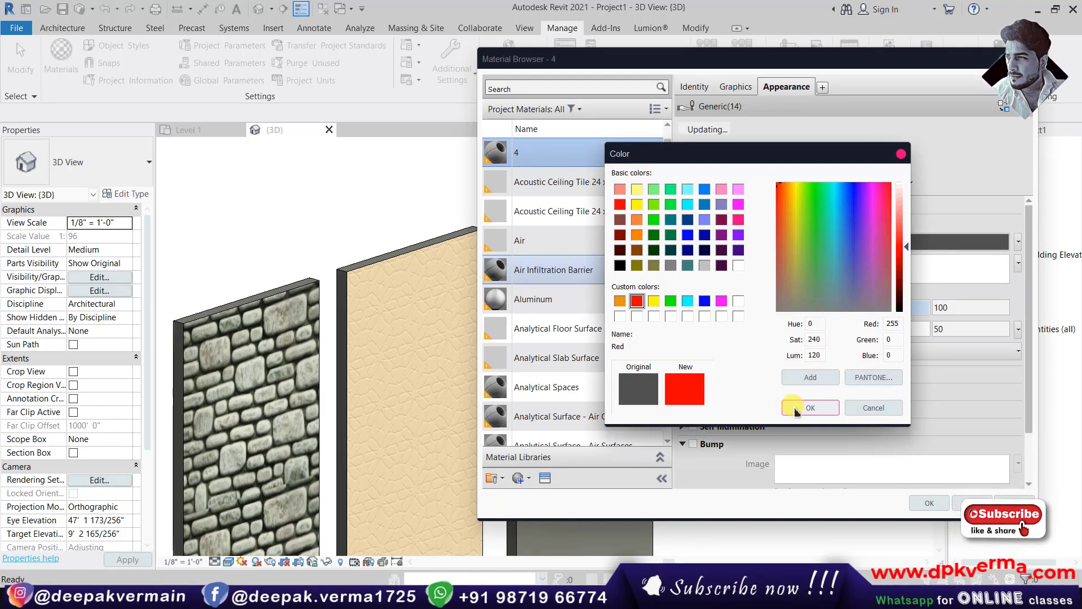
click(810, 407)
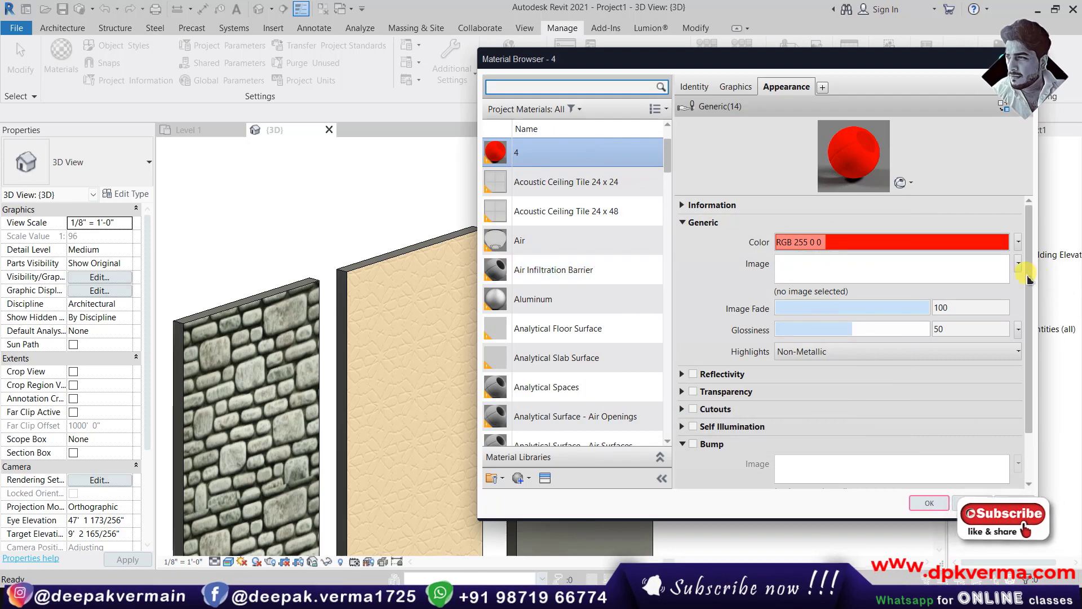
- Load 1A.jpg as material 4's inverted bump image and adjust its sample size
scroll(1026, 270, down, 2)
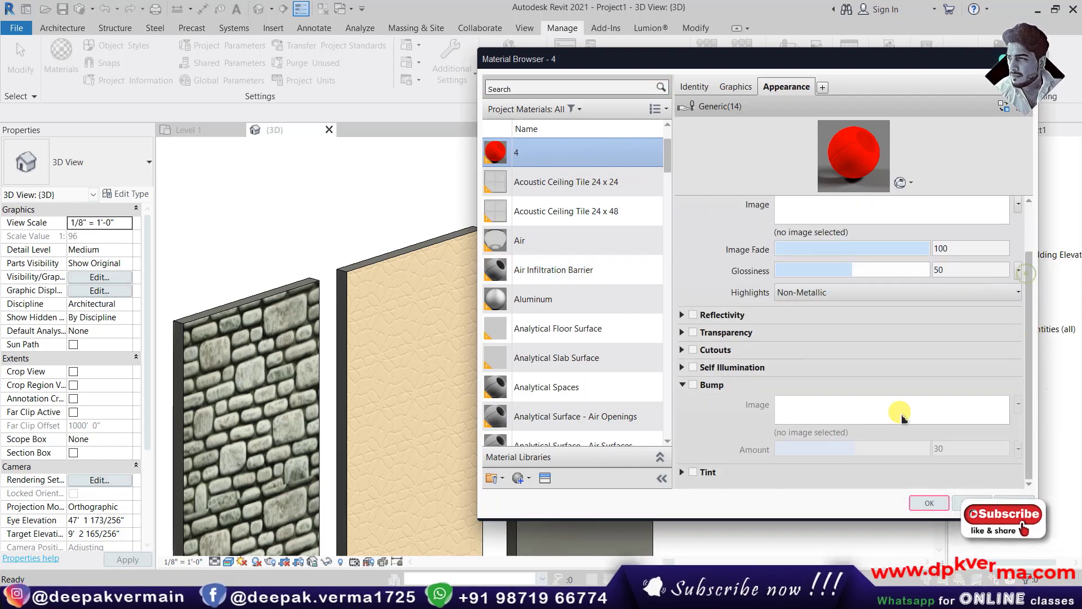
click(693, 385)
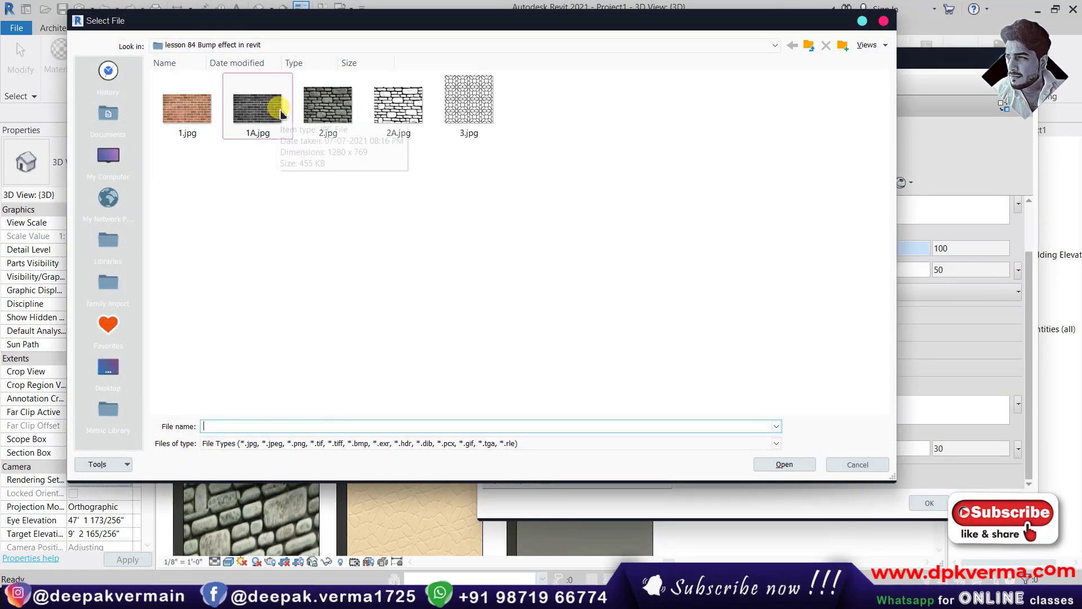
ctrl+scroll(280, 112, up, 2)
click(422, 182)
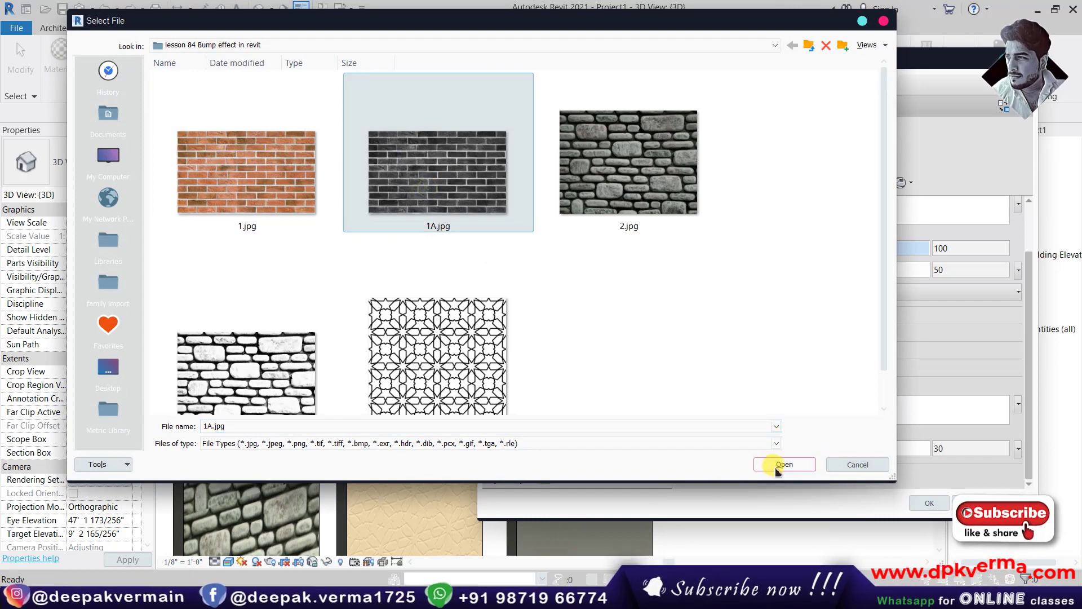
click(777, 467)
click(823, 408)
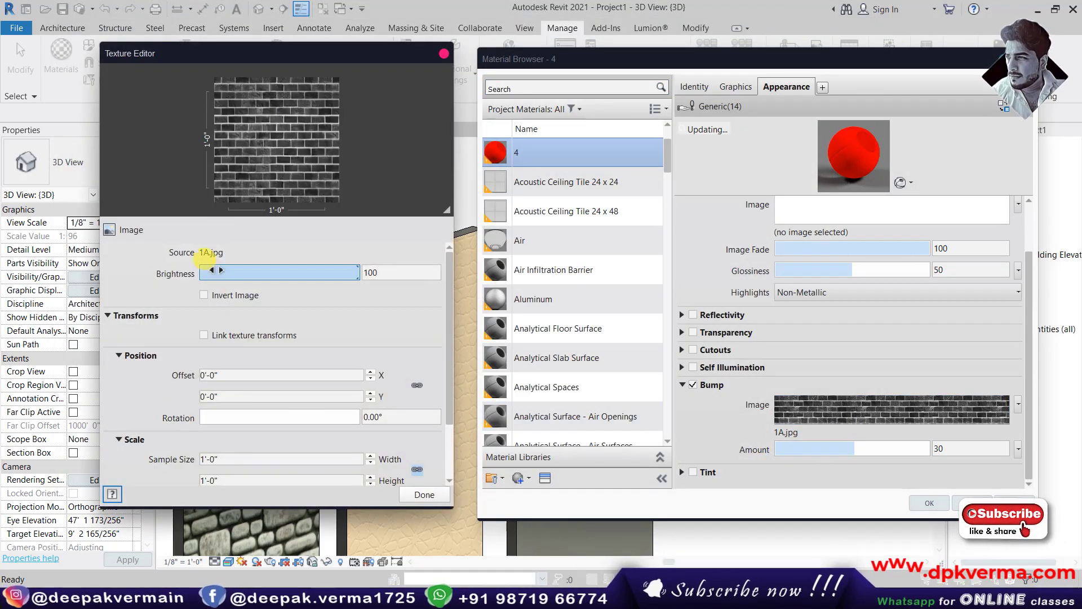
click(204, 294)
click(234, 460)
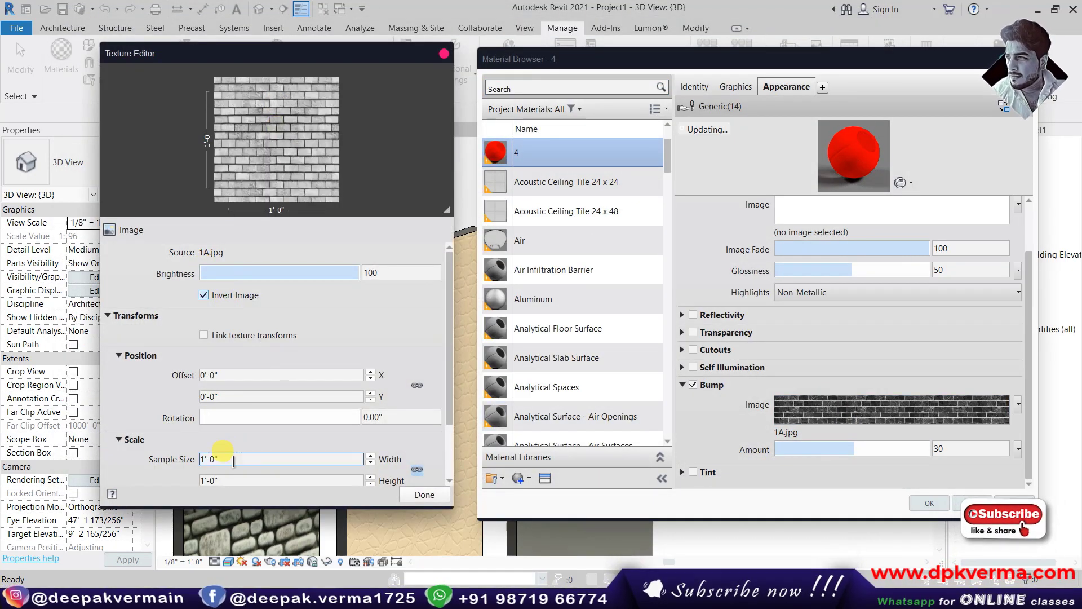
double_click(232, 459)
text(5')
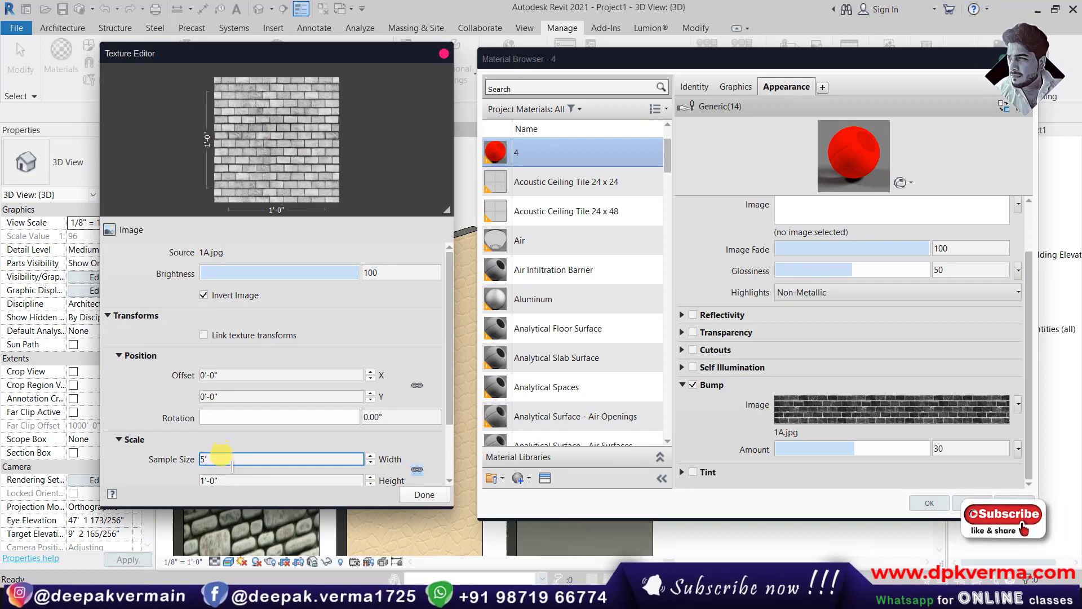
key(Tab)
click(424, 494)
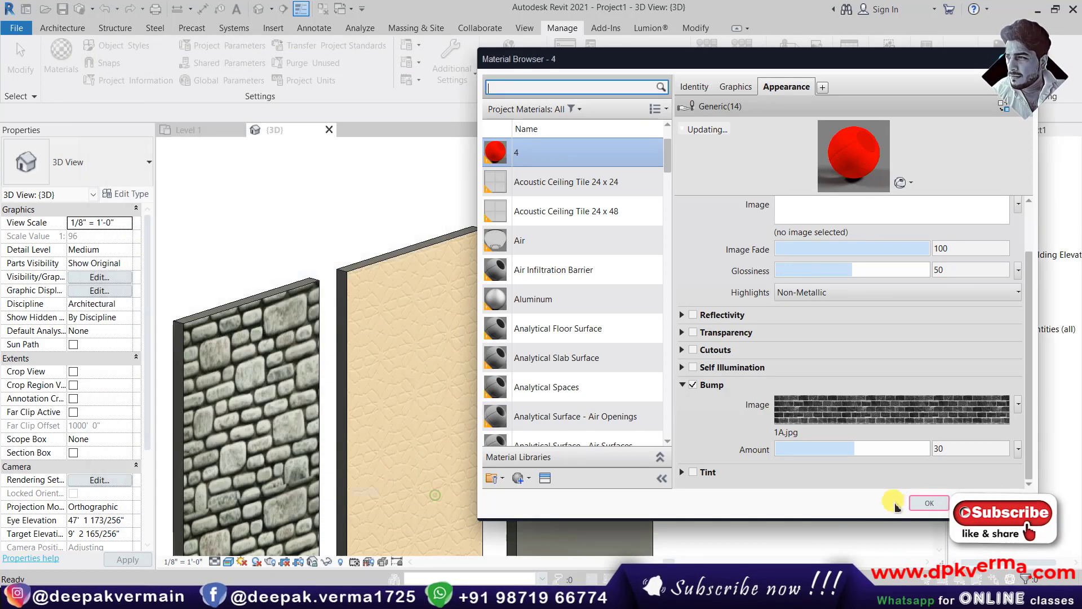
- Adjust material 4's preview scene and the size of the preview panel
click(902, 182)
mouse_move(843, 201)
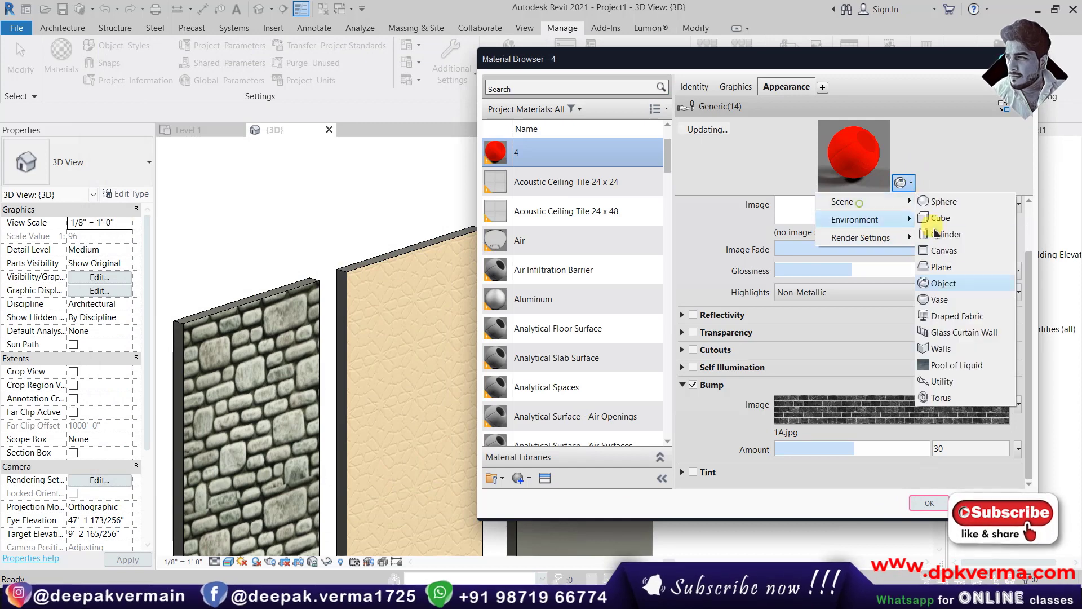
click(940, 398)
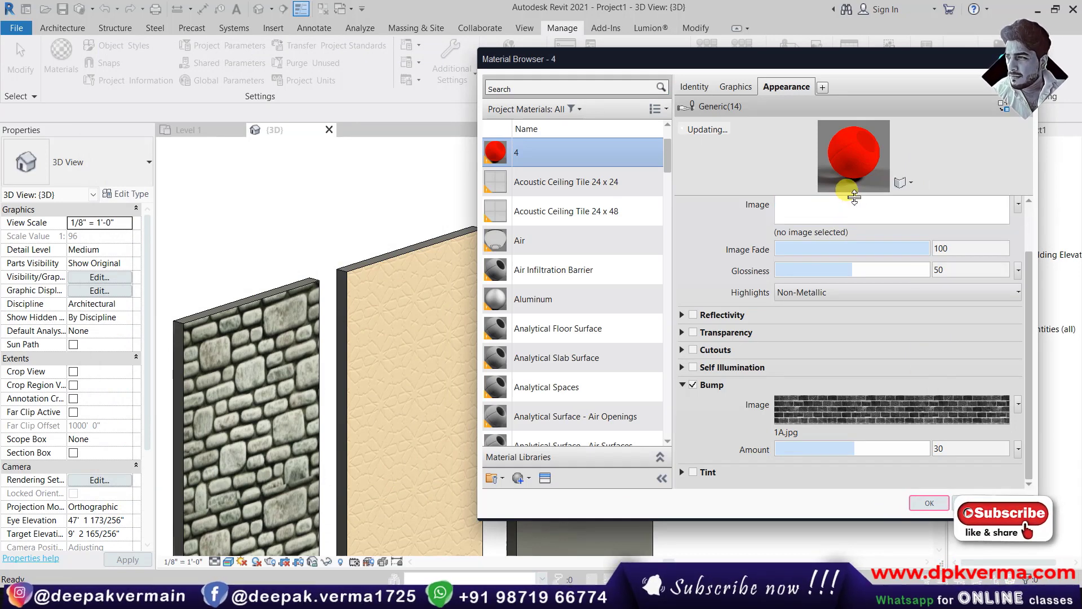
drag(880, 195, 880, 432)
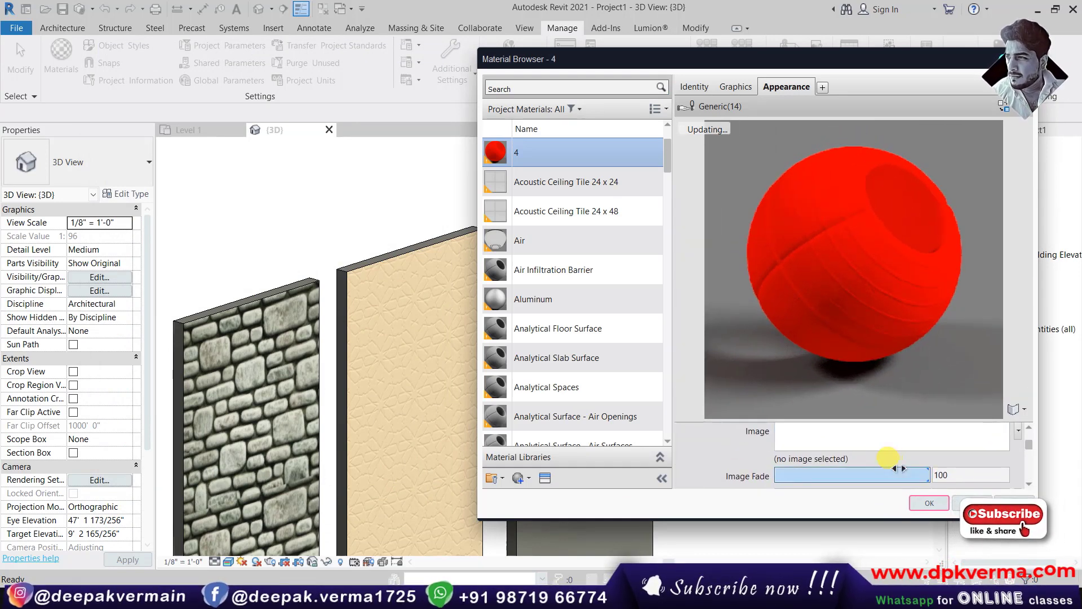
drag(1027, 449, 1027, 432)
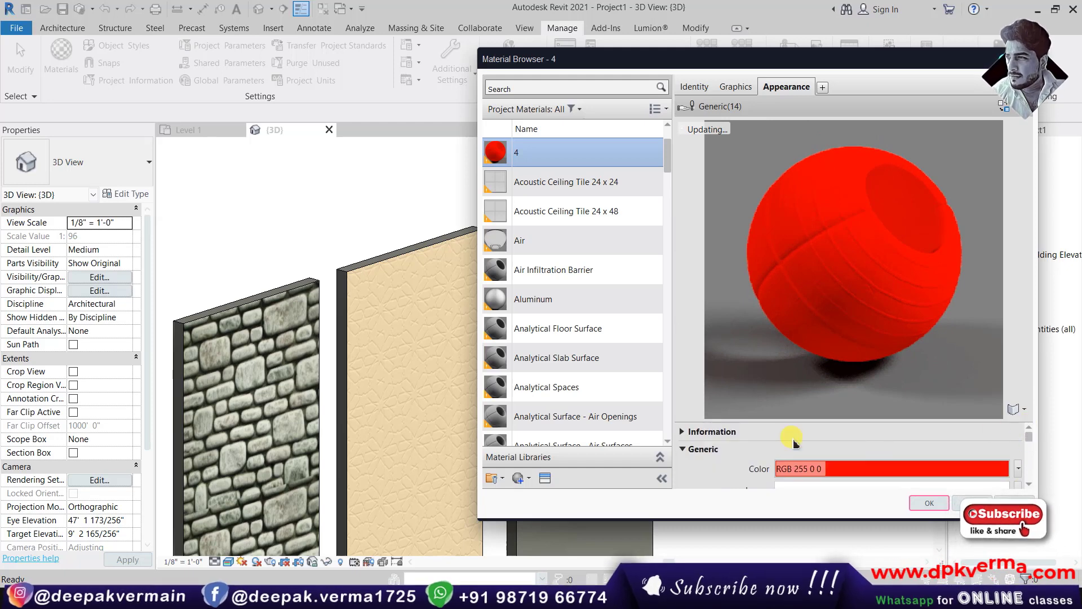
drag(805, 422, 805, 217)
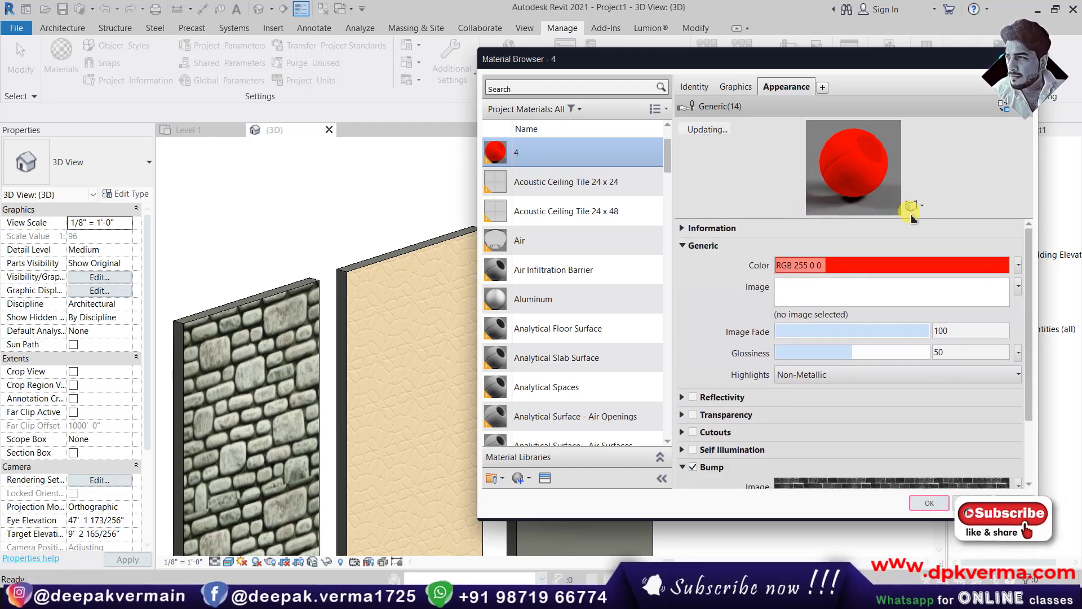
click(915, 205)
click(885, 309)
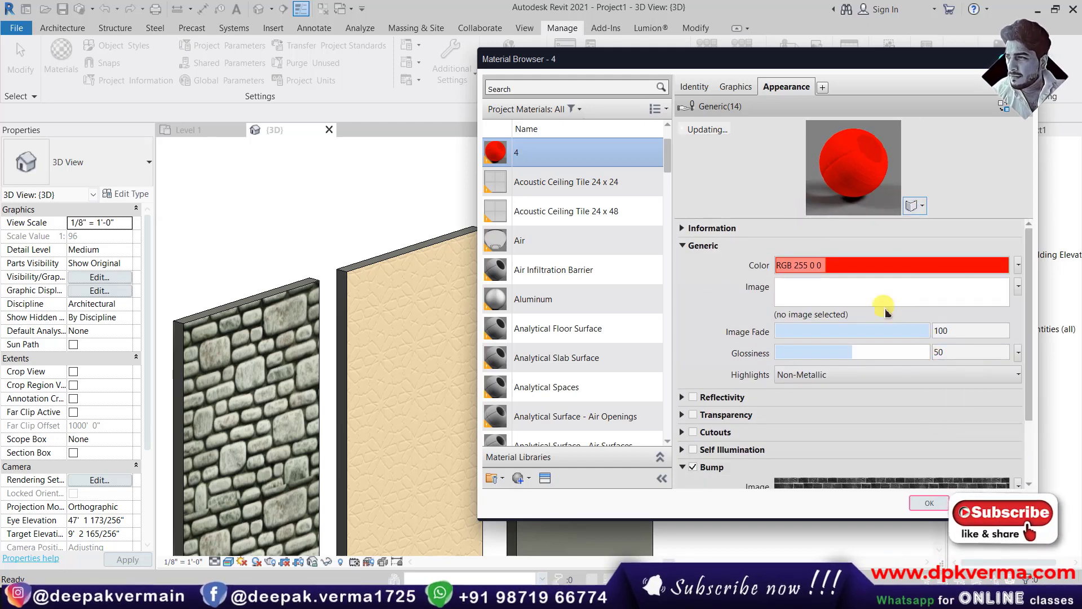
scroll(775, 434, down, 3)
- Apply material 4 and paint the grey fourth wall's face with it
click(945, 503)
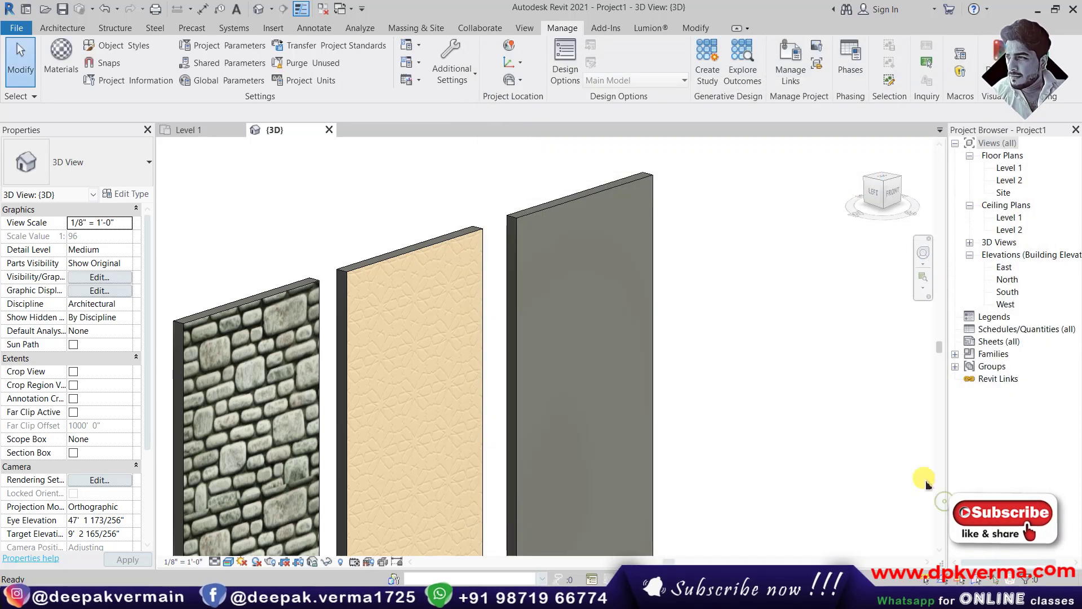
click(686, 31)
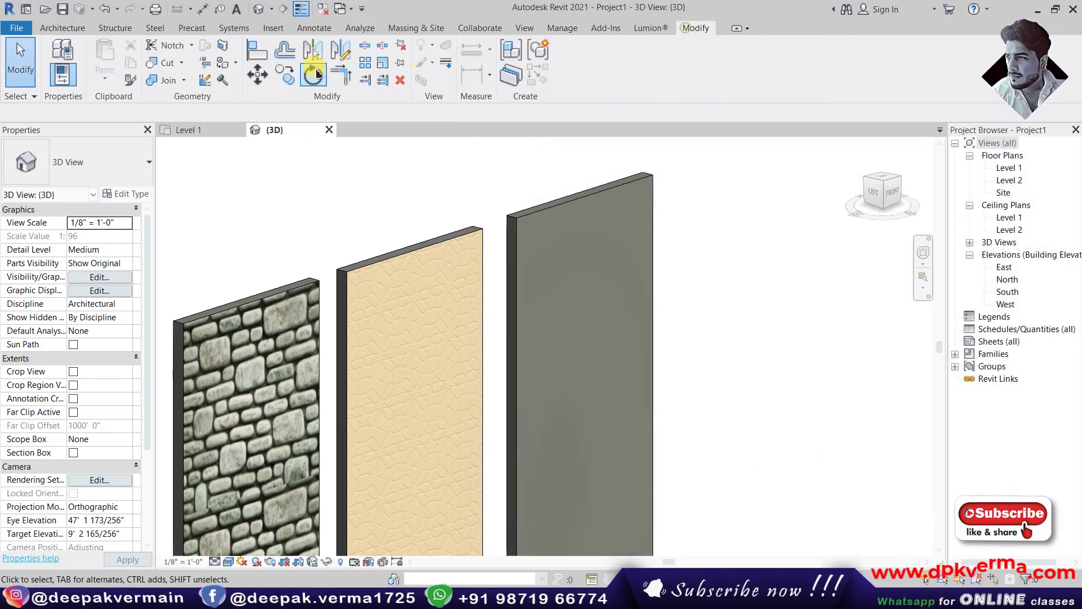
click(239, 63)
click(252, 86)
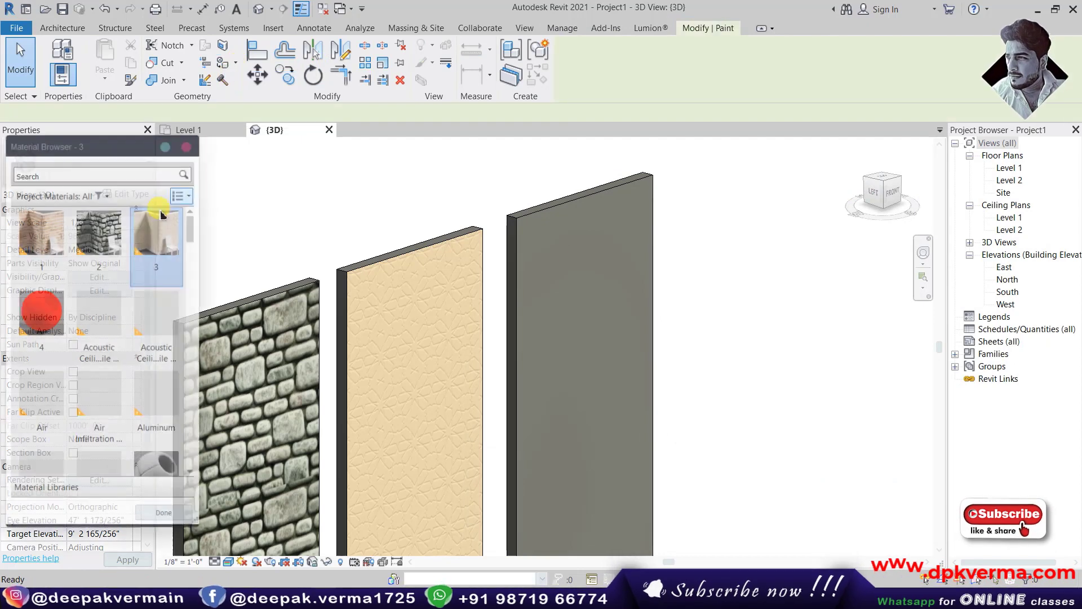
click(551, 320)
- Inspect the red wall close up, exit Paint, and reopen the materials list
scroll(586, 333, up, 5)
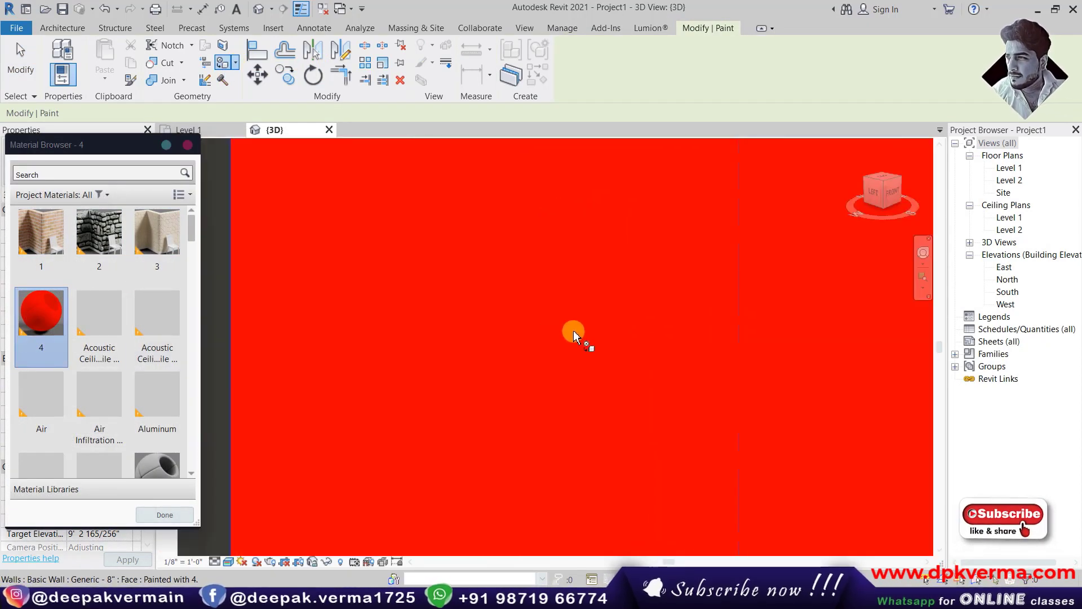
scroll(580, 334, down, 2)
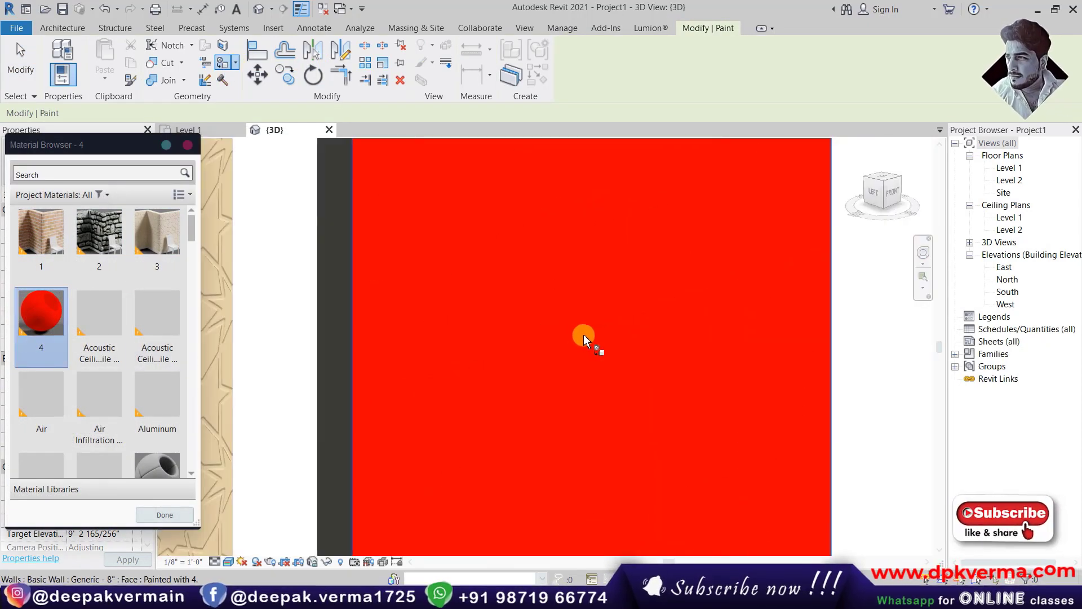
scroll(584, 332, up, 2)
scroll(582, 326, up, 1)
middle_drag(581, 325, 592, 410)
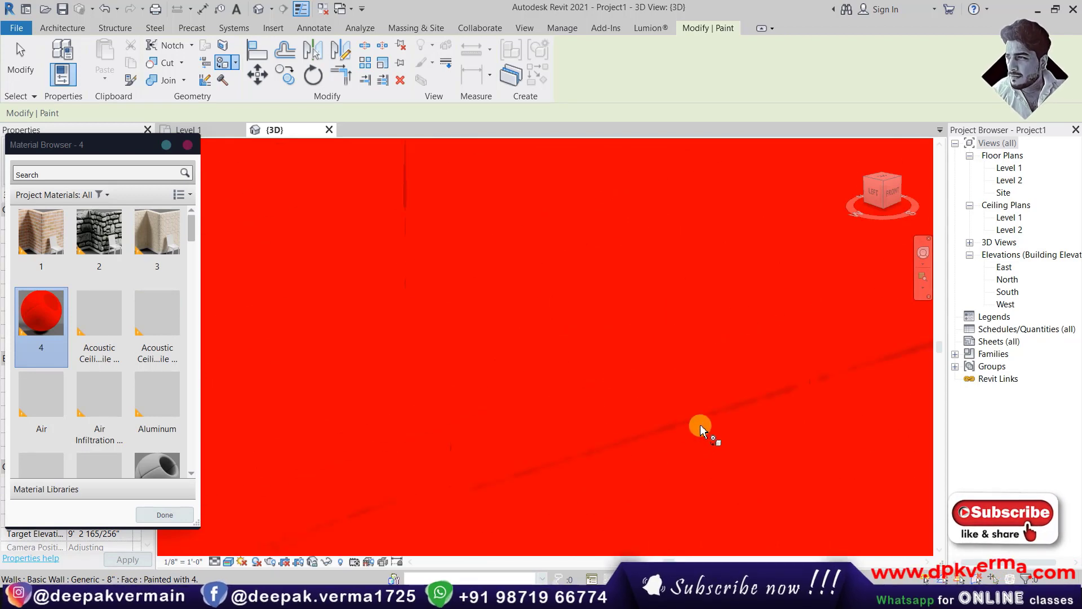
scroll(699, 387, down, 3)
scroll(685, 380, down, 2)
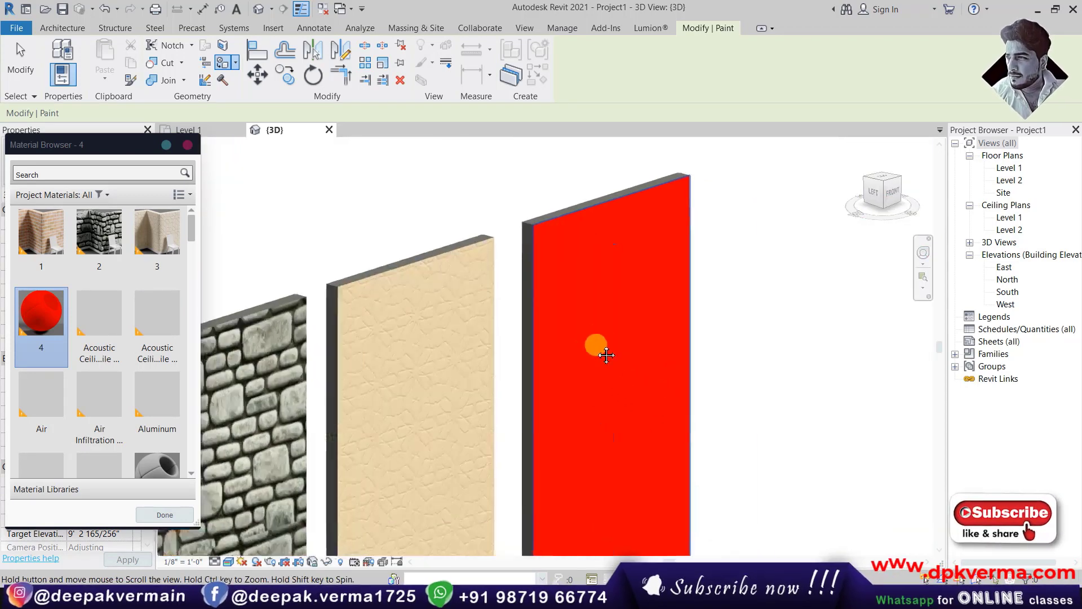
key(Escape)
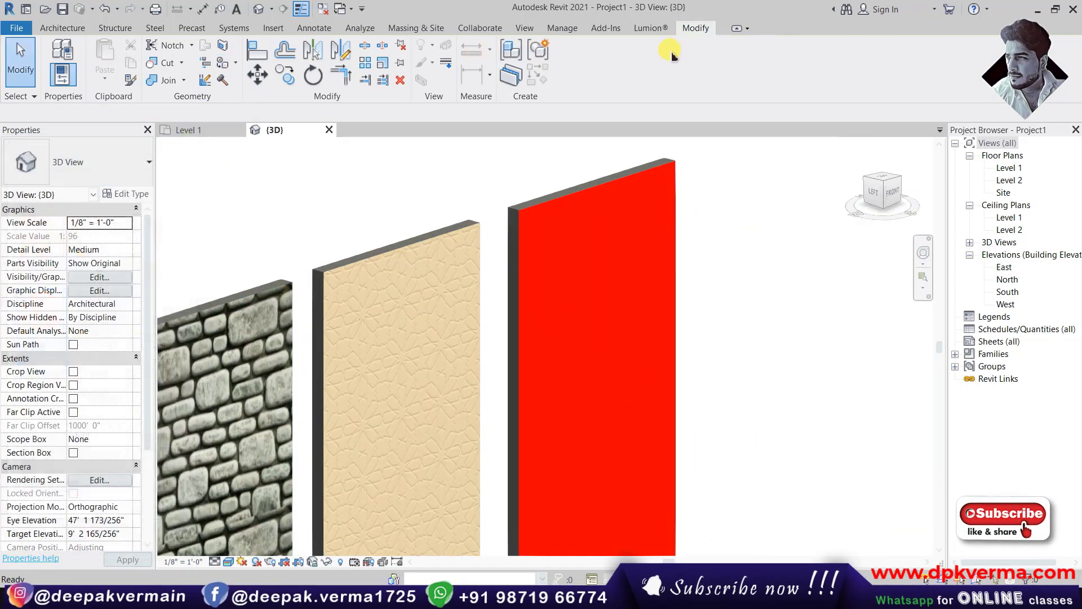
click(562, 28)
click(55, 72)
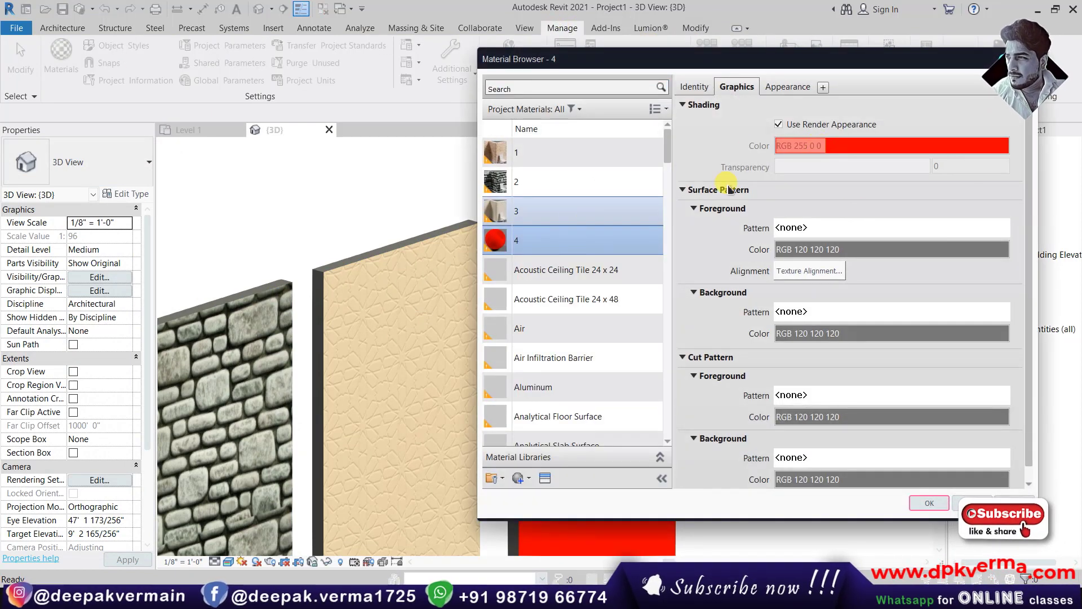
- Change material 4 to orange RGB 255 128 0, raise its bump amount to 627, and apply it
click(815, 148)
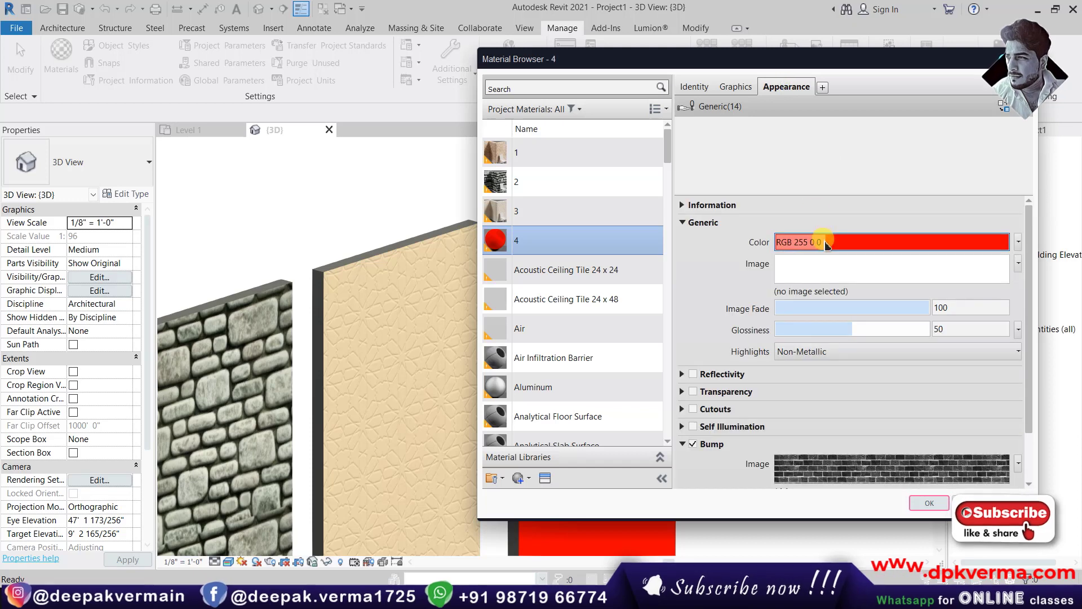
click(820, 239)
click(641, 239)
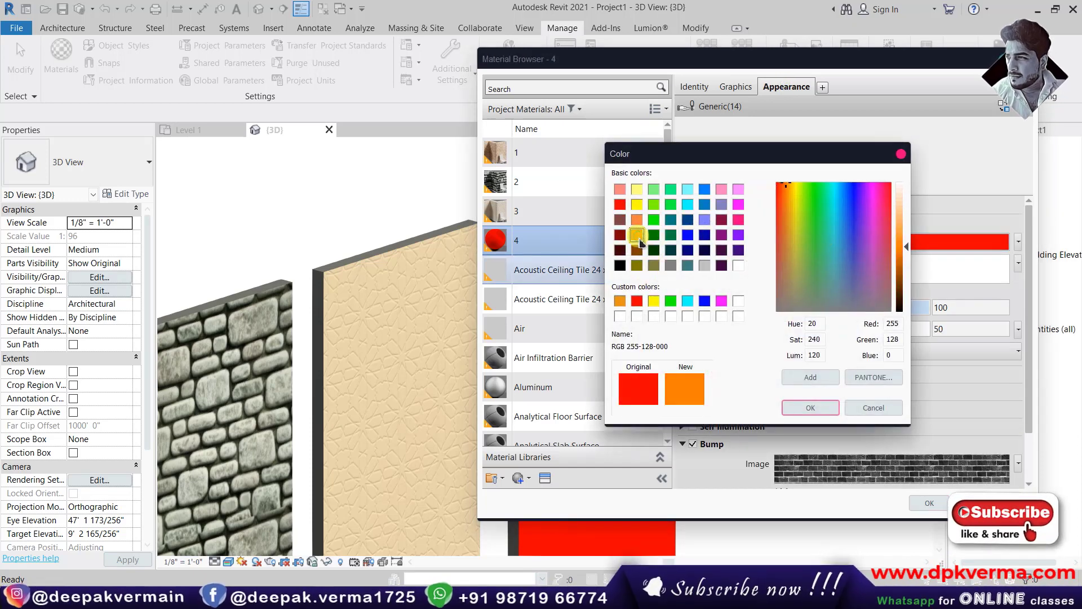
click(809, 407)
drag(1027, 270, 1044, 405)
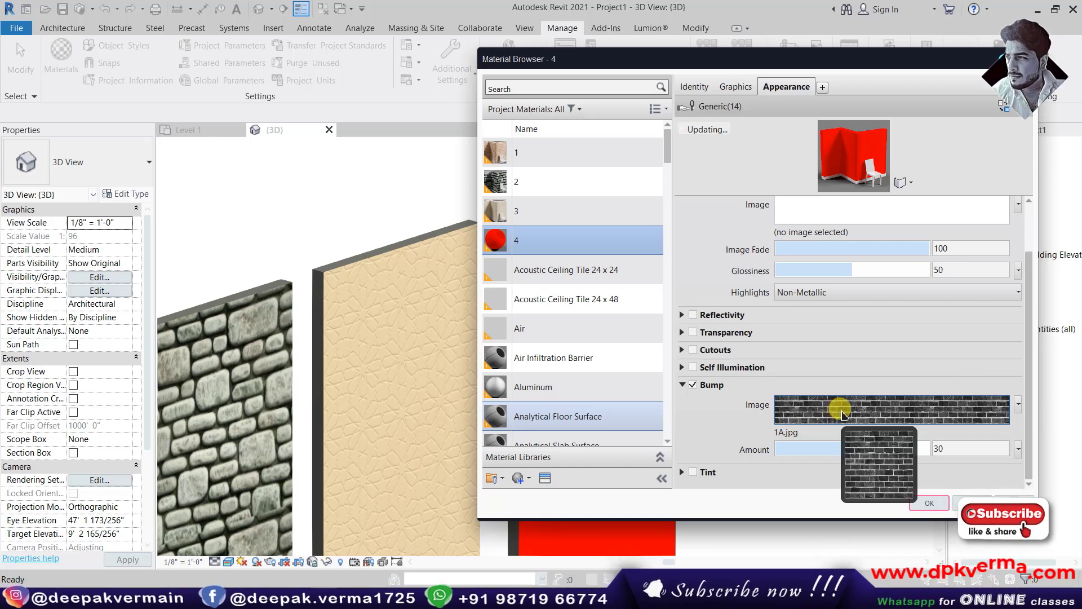
drag(852, 449, 902, 450)
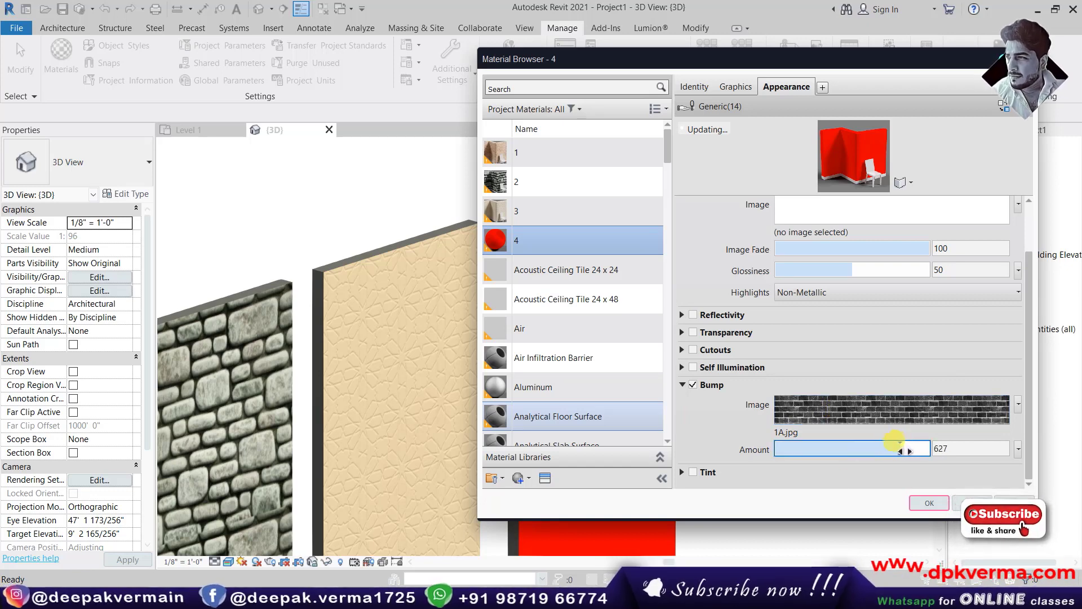
click(904, 182)
click(789, 198)
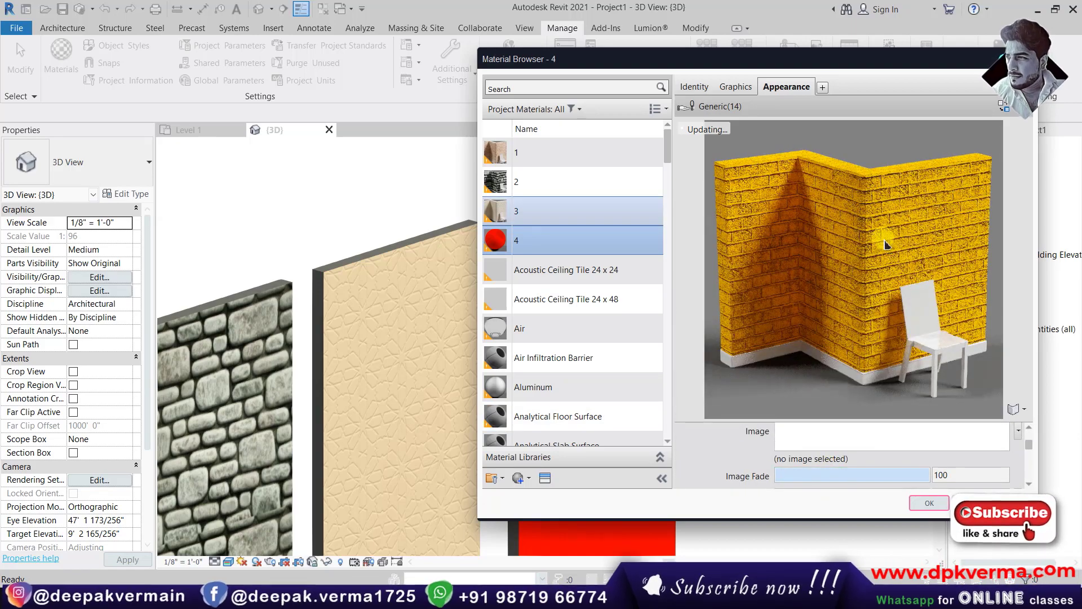
click(928, 503)
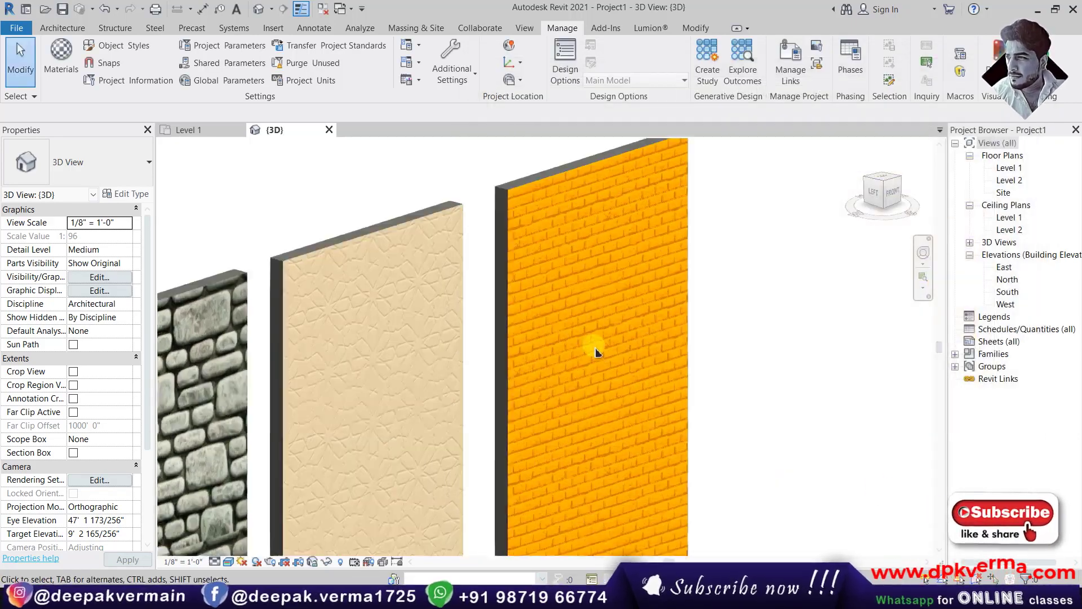
scroll(597, 352, up, 3)
scroll(603, 362, down, 2)
scroll(600, 363, down, 2)
middle_drag(563, 375, 622, 340)
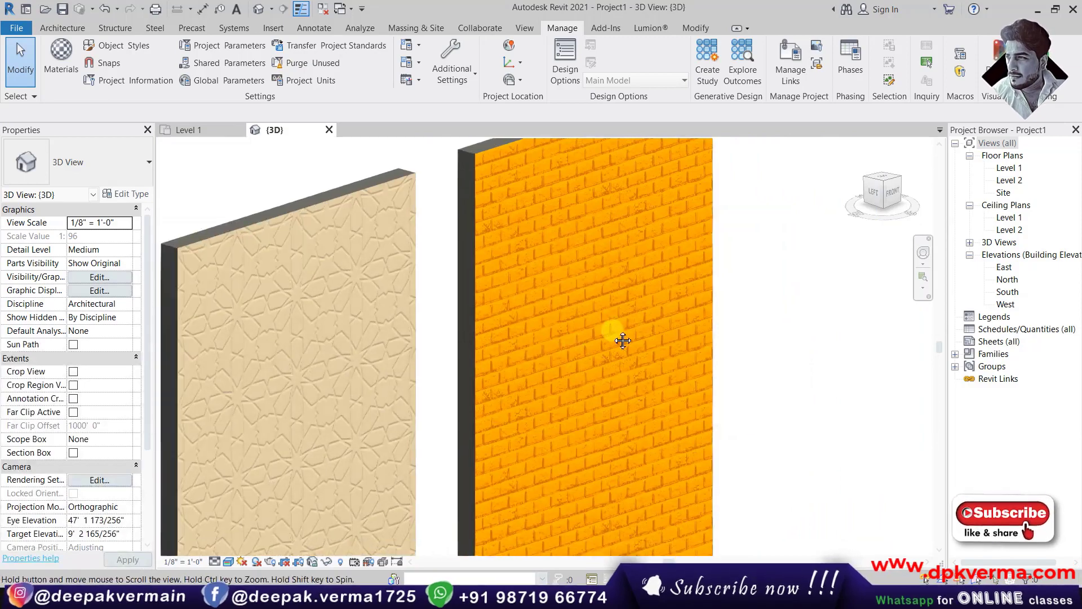
scroll(623, 341, down, 3)
scroll(683, 303, up, 1)
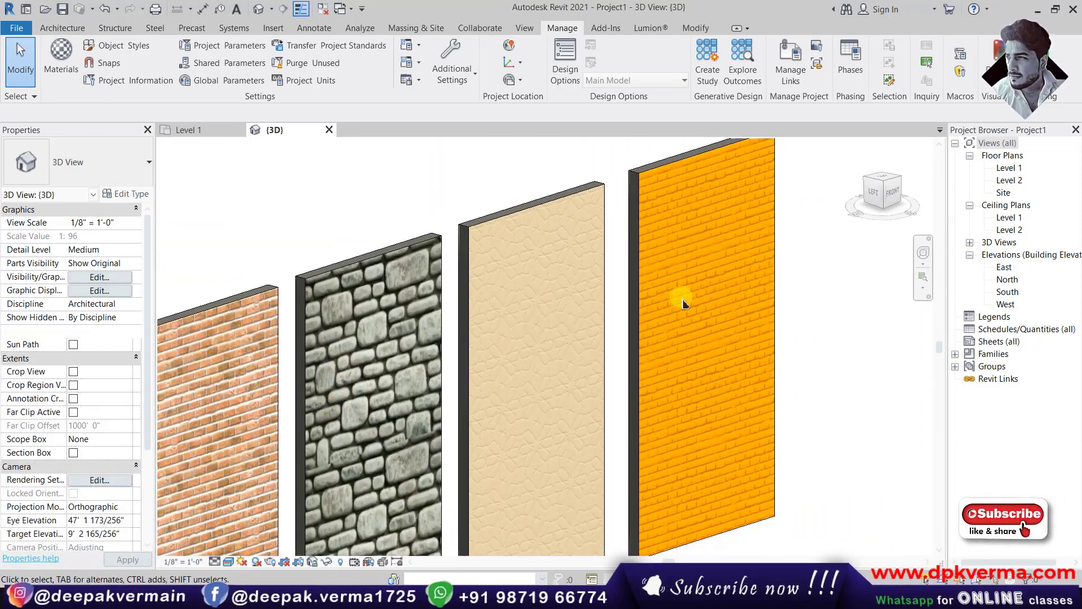
scroll(235, 415, up, 1)
scroll(408, 396, down, 1)
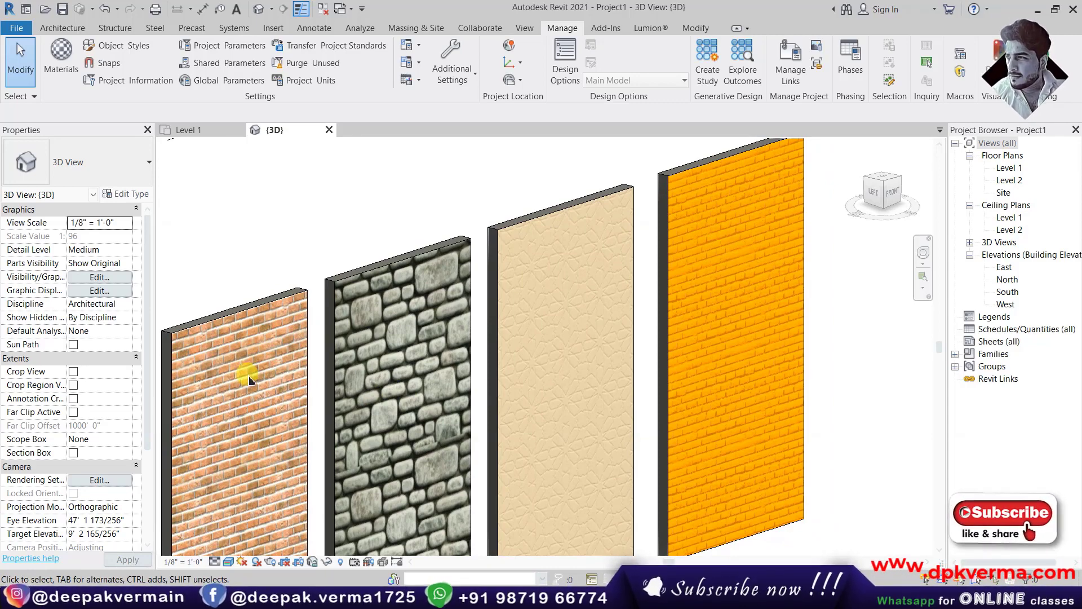
scroll(194, 408, up, 3)
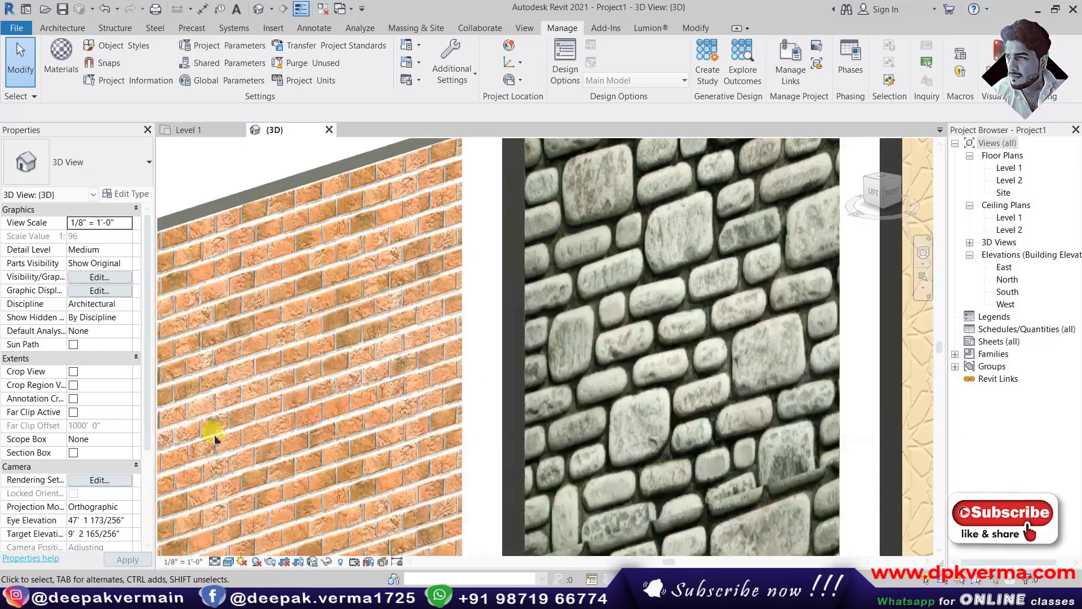
scroll(212, 434, up, 2)
scroll(314, 358, down, 2)
scroll(339, 387, down, 2)
scroll(360, 393, down, 3)
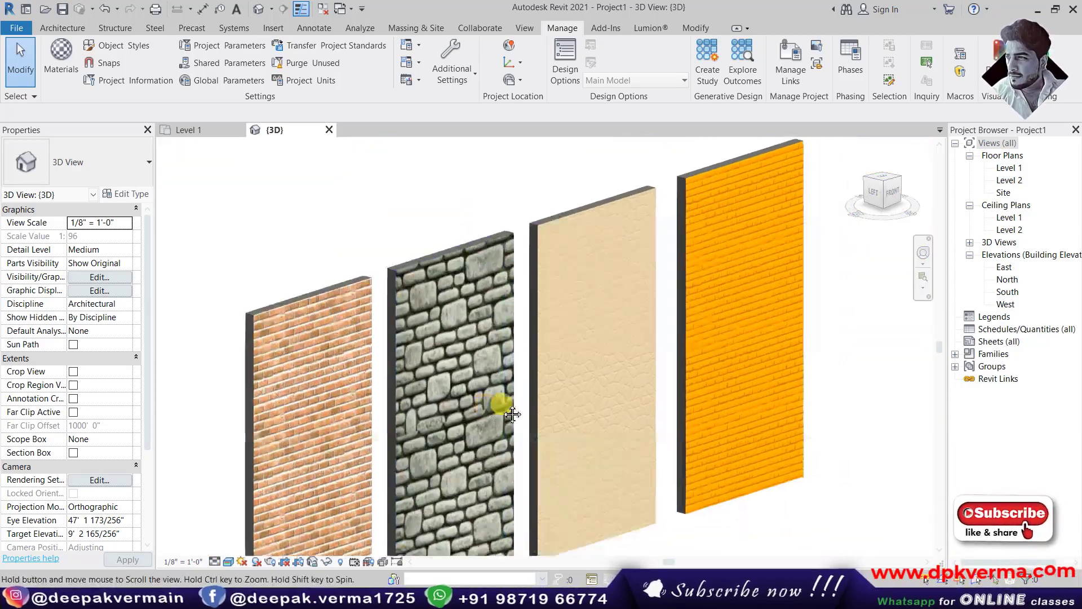
mouse_move(531, 416)
shift+middle_down()
mouse_move(560, 427)
mouse_move(574, 409)
mouse_move(510, 415)
shift+middle_up()
scroll(517, 420, up, 2)
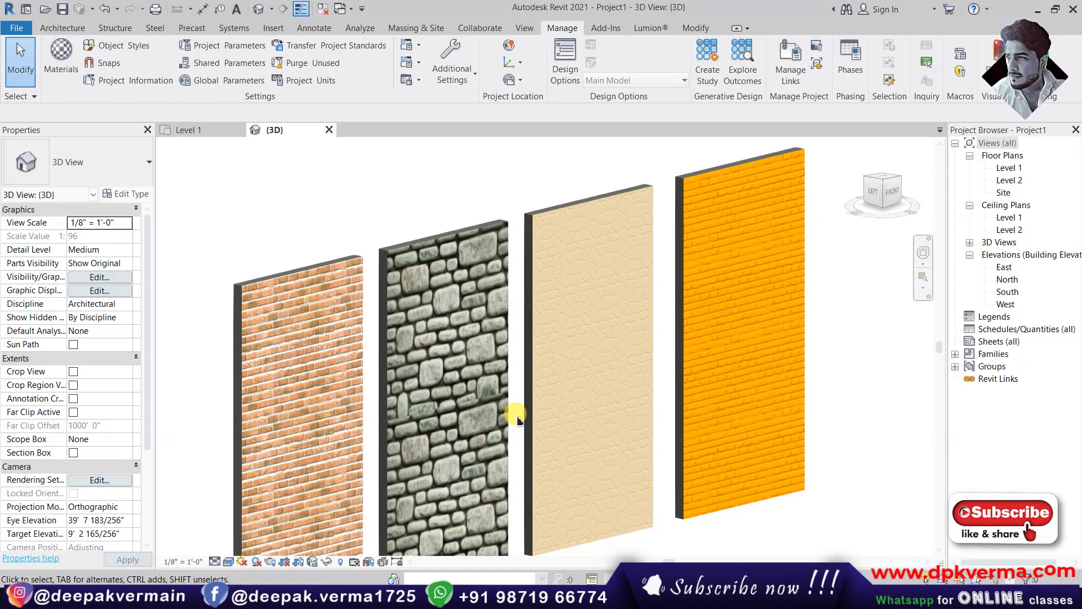
mouse_move(517, 418)
shift+middle_down()
mouse_move(530, 407)
mouse_move(546, 420)
mouse_move(576, 411)
shift+middle_up()
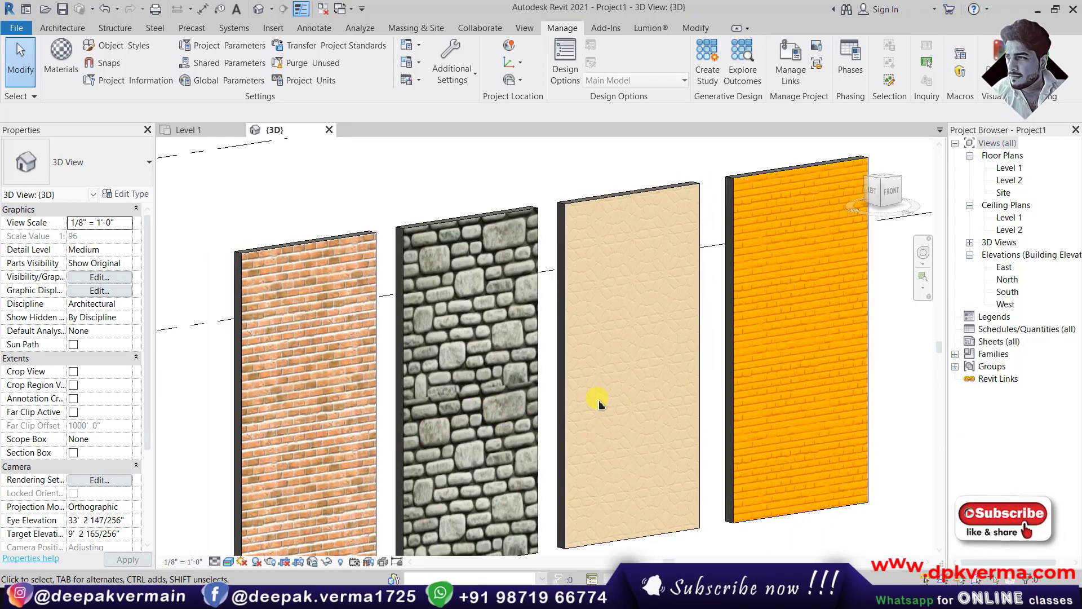
mouse_move(585, 401)
shift+middle_down()
mouse_move(647, 429)
mouse_move(623, 429)
shift+middle_up()
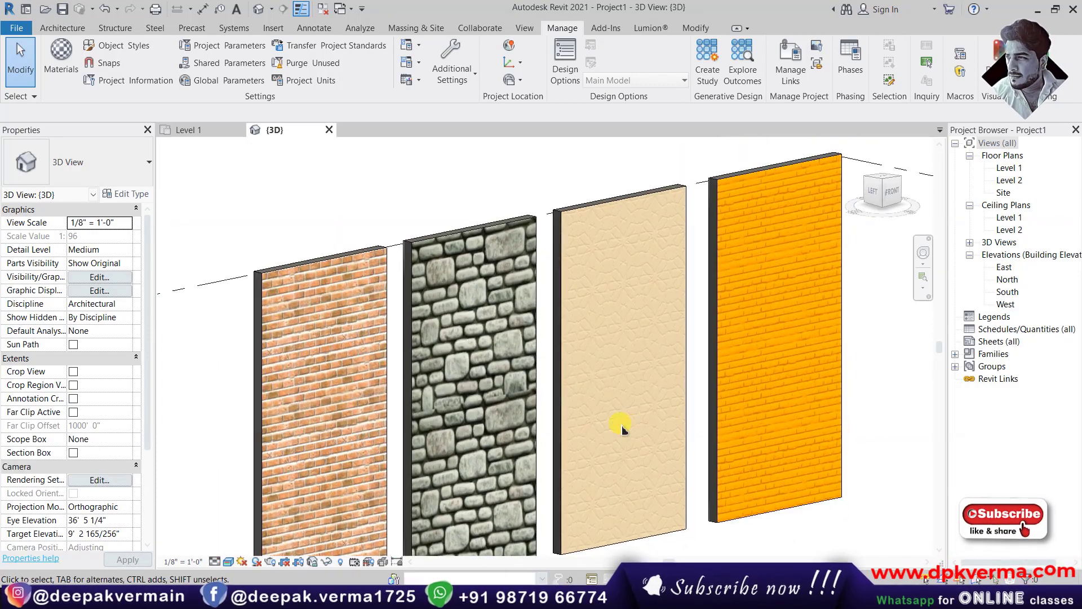
scroll(623, 430, up, 2)
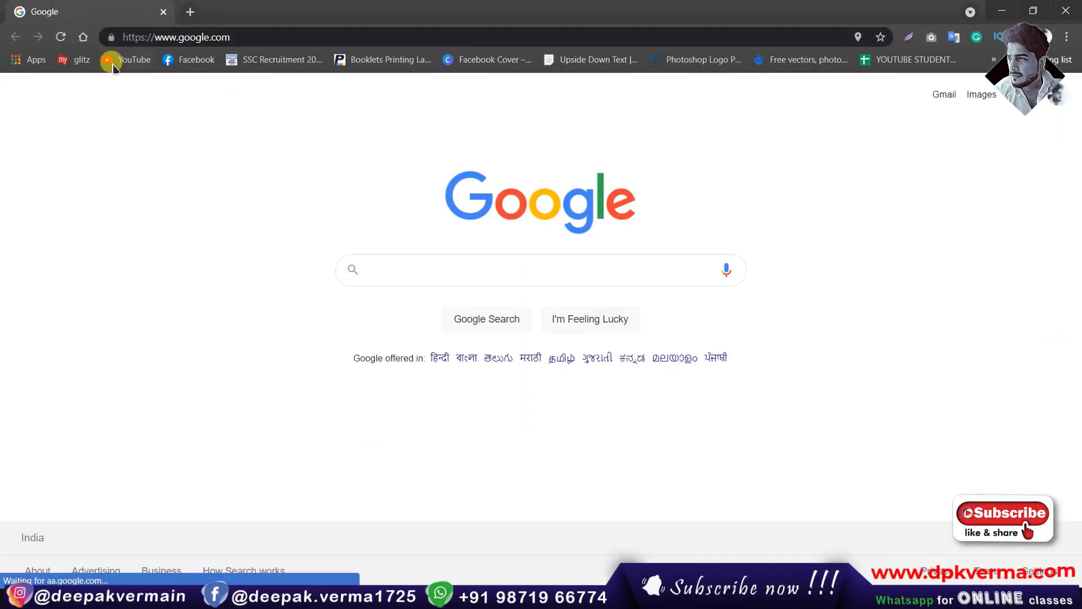
- Open YouTube and browse your channel's Videos tab of uploaded tutorials
click(113, 61)
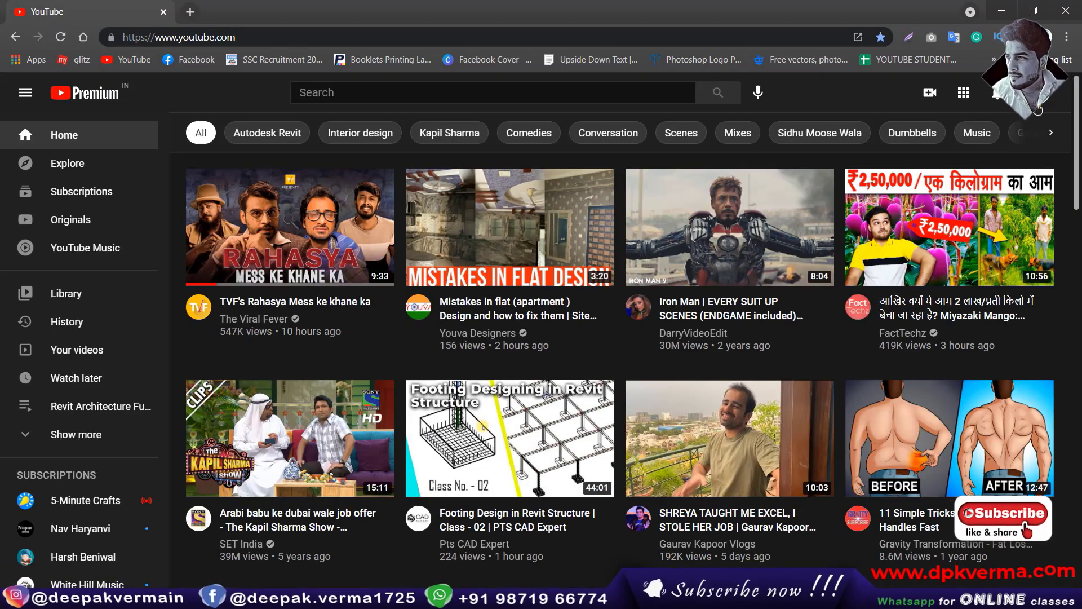
click(1044, 92)
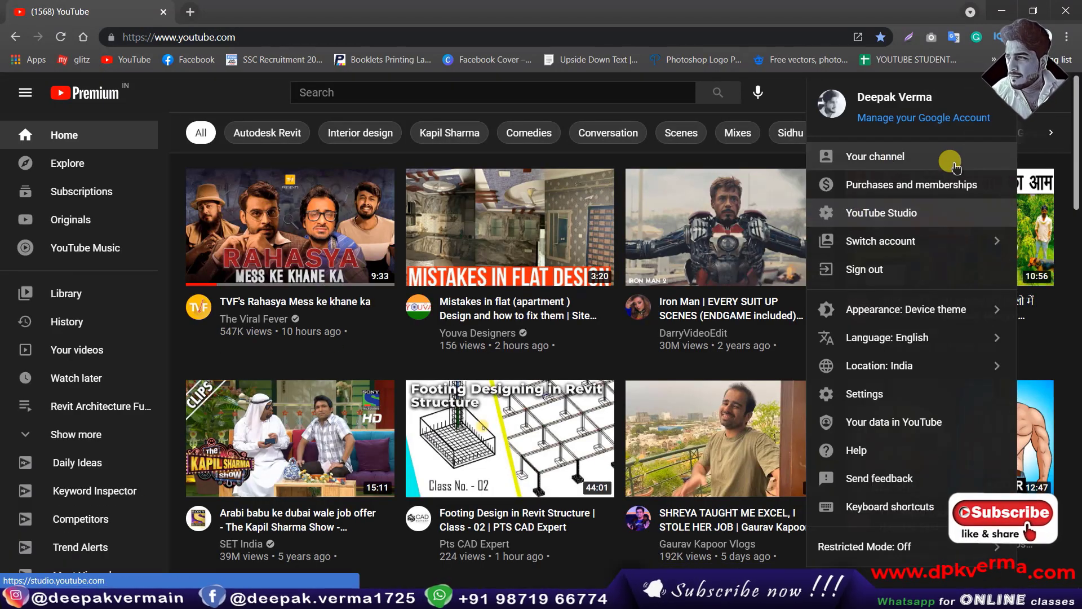
click(877, 158)
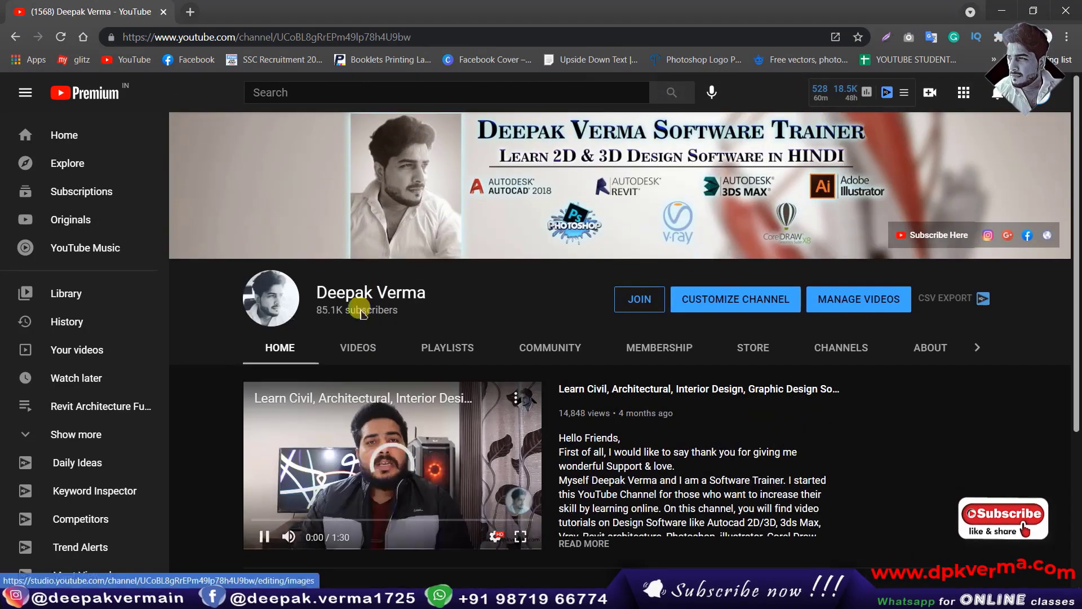
click(357, 346)
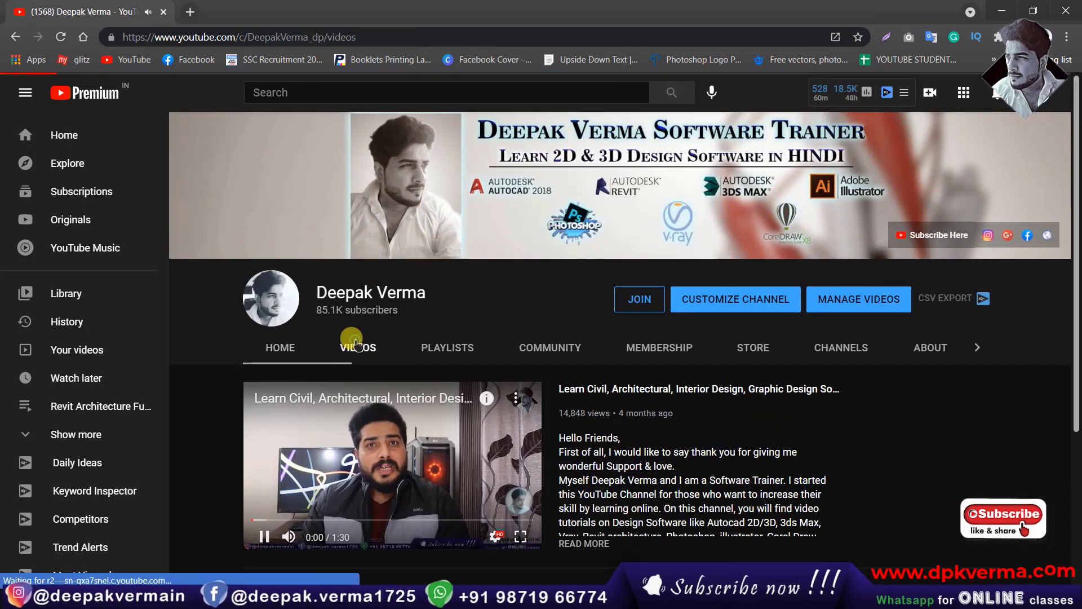
scroll(319, 321, down, 3)
scroll(785, 222, up, 2)
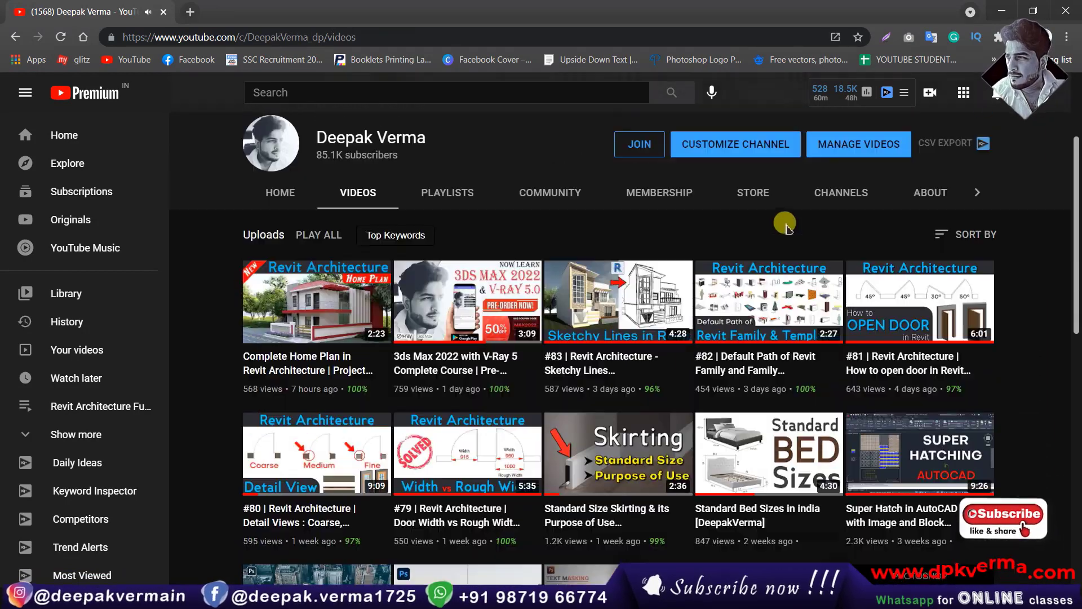
click(639, 228)
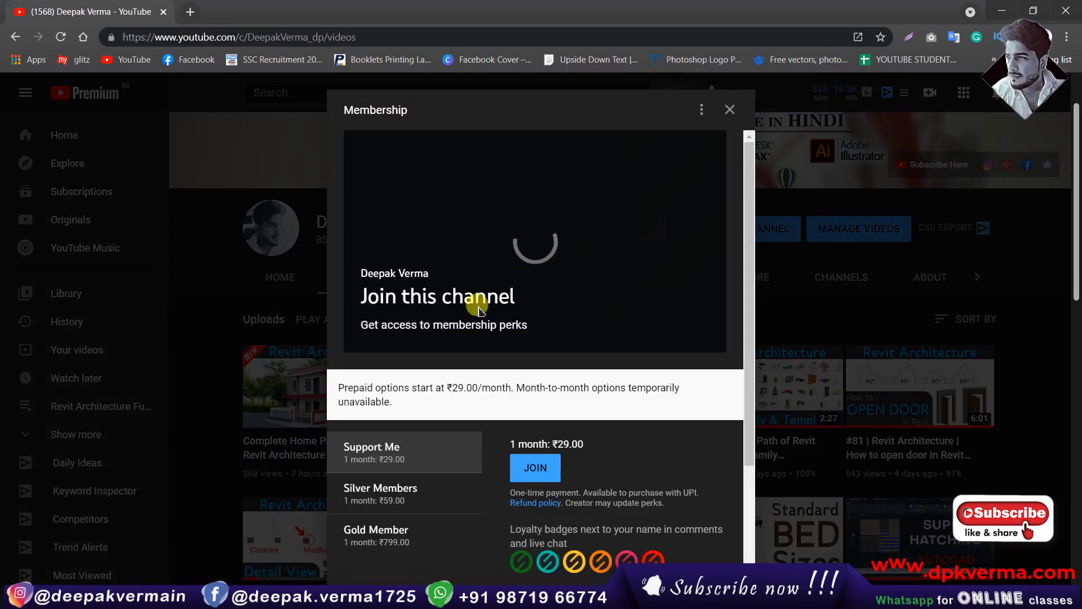
scroll(443, 304, down, 3)
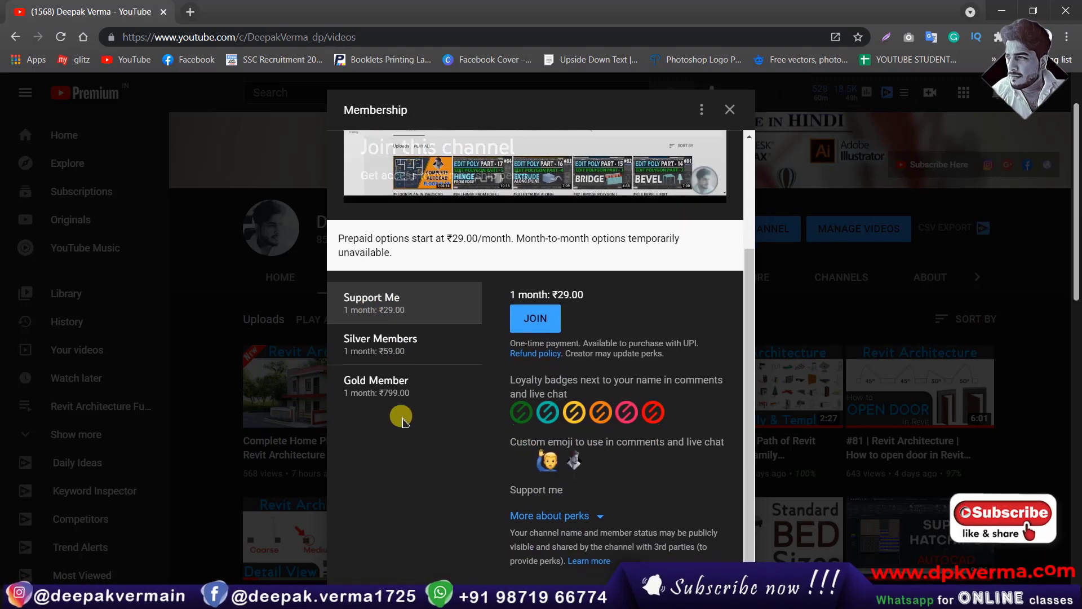
click(372, 339)
click(376, 445)
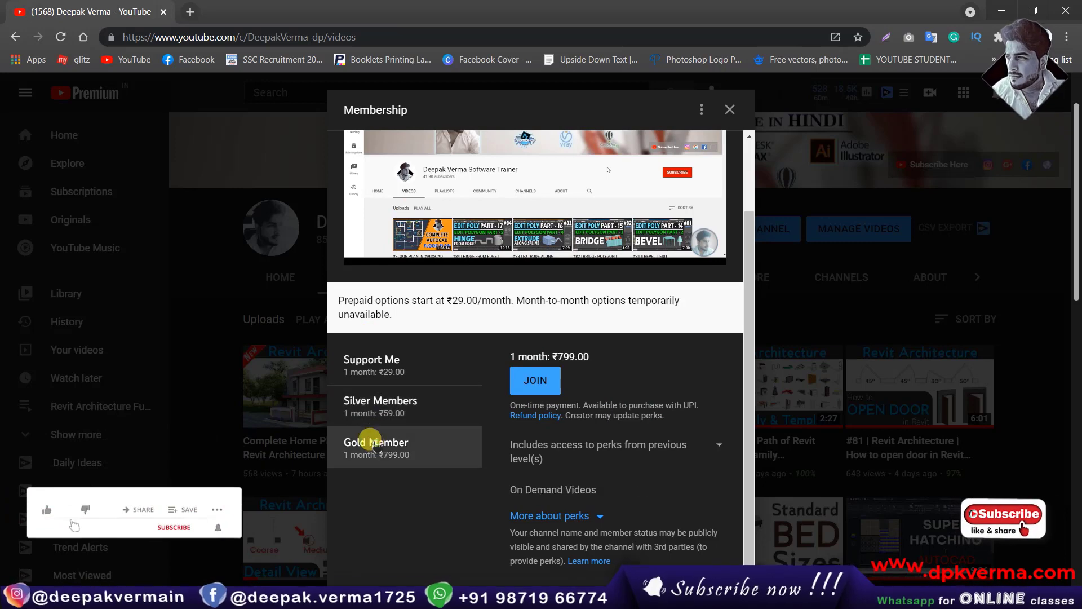
click(397, 369)
scroll(535, 399, down, 2)
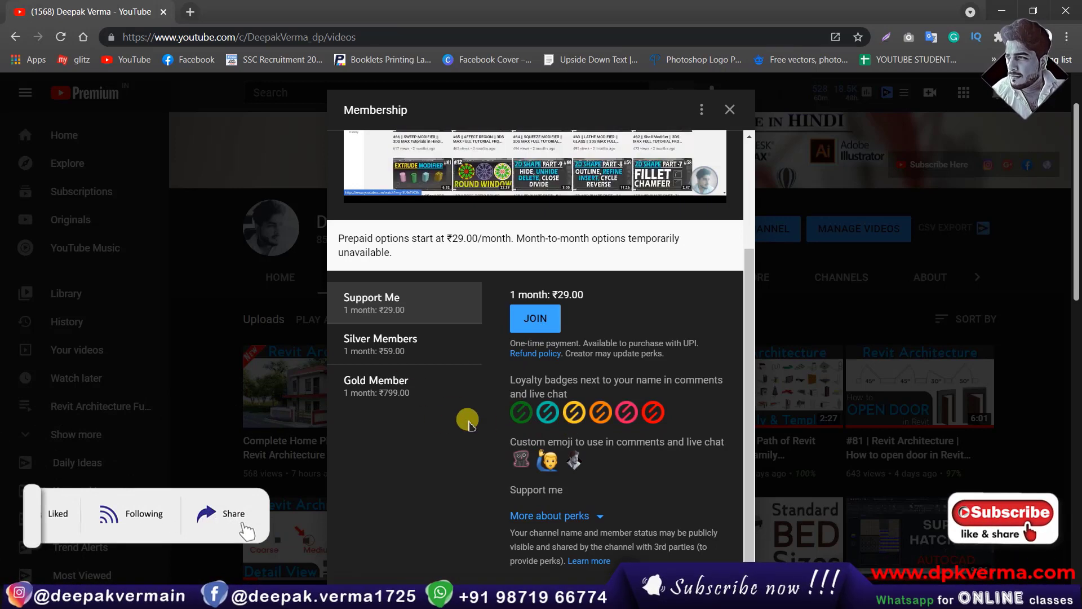
scroll(734, 211, up, 3)
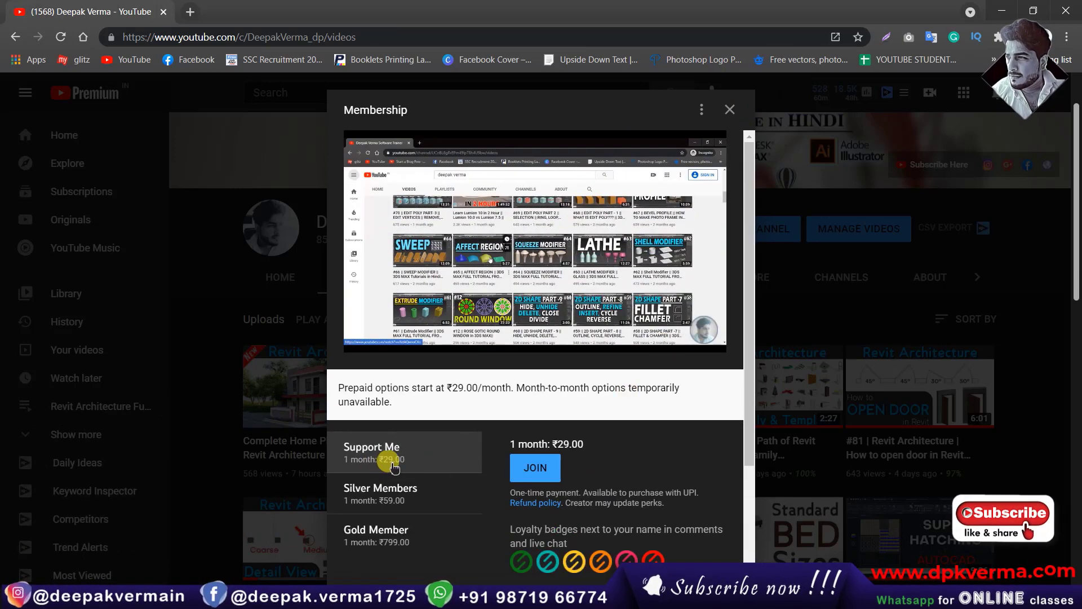
click(729, 109)
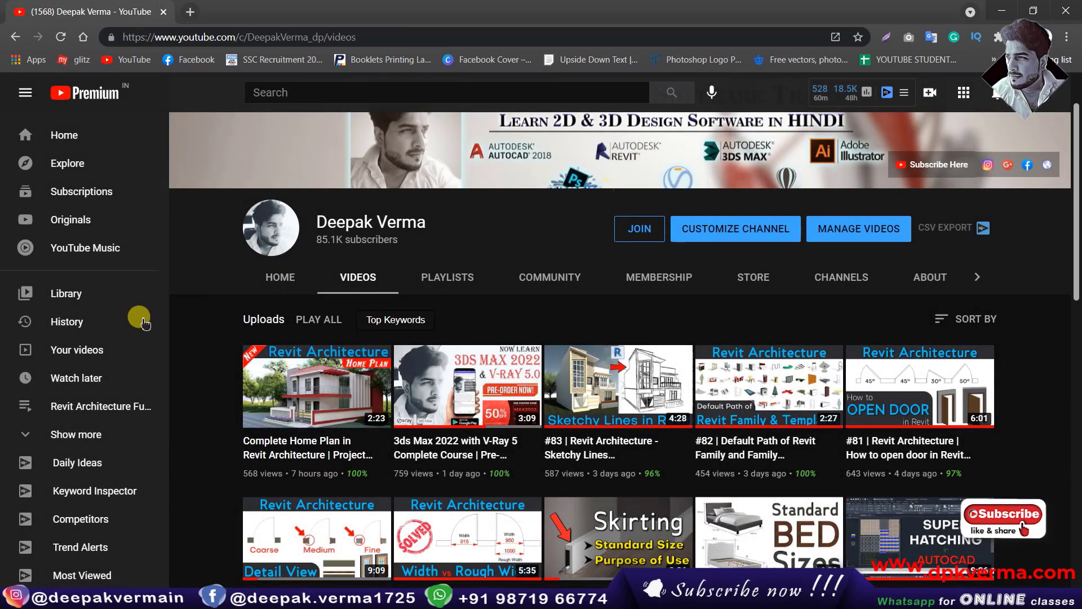